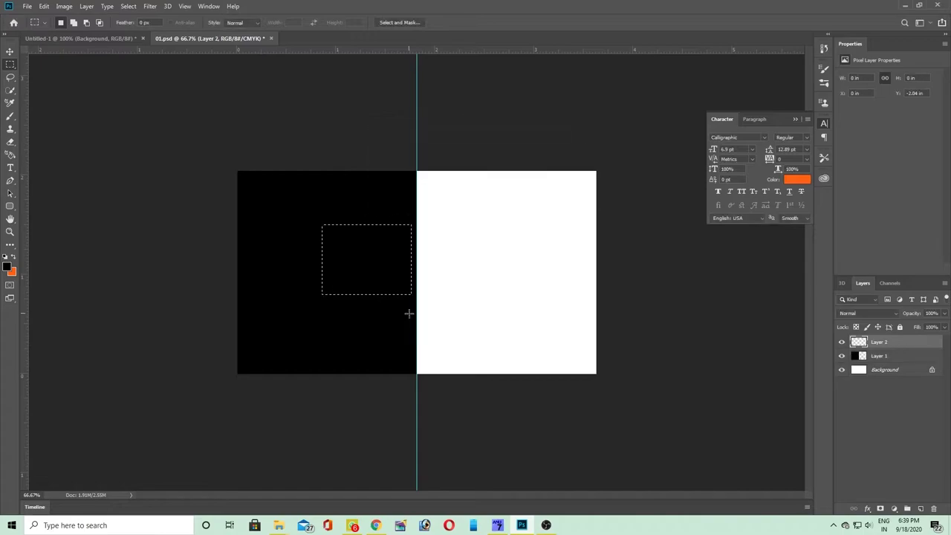
- Deselect the orange fill and skew the orange rectangle into a triangle
key(ctrl+d)
key(Tab)
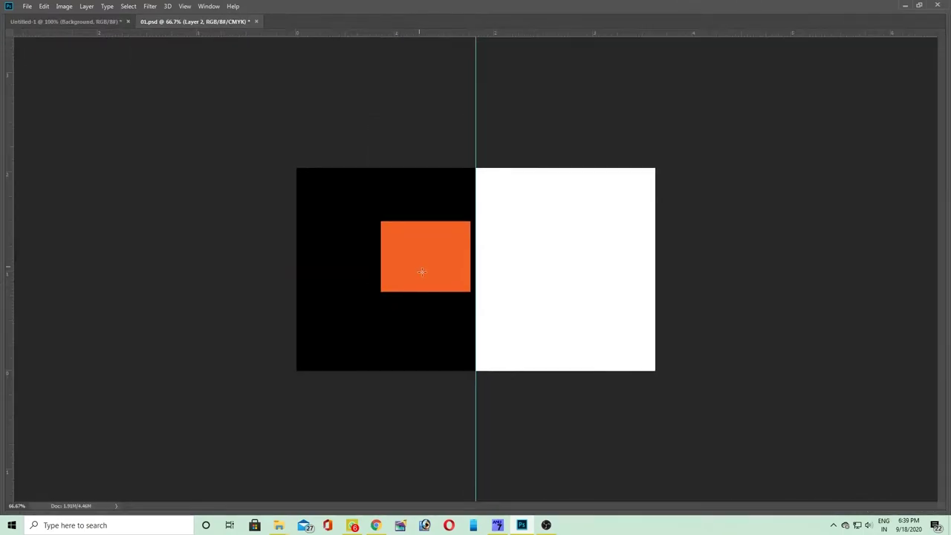
key(ctrl+t)
right_click(422, 251)
click(427, 288)
drag(382, 292, 473, 280)
double_click(443, 239)
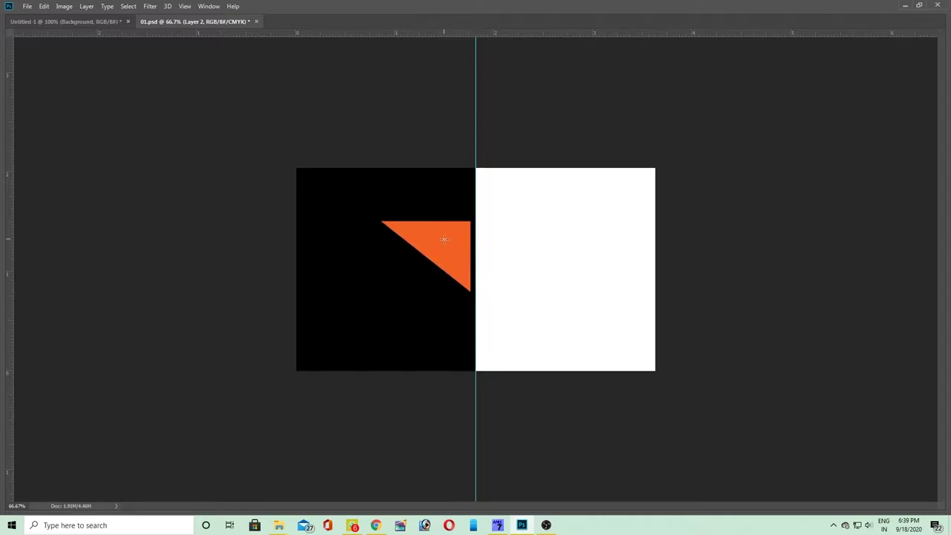
- Narrow the orange triangle so its right edge meets the centre guide
key(ctrl+t)
drag(381, 256, 450, 253)
key(Return)
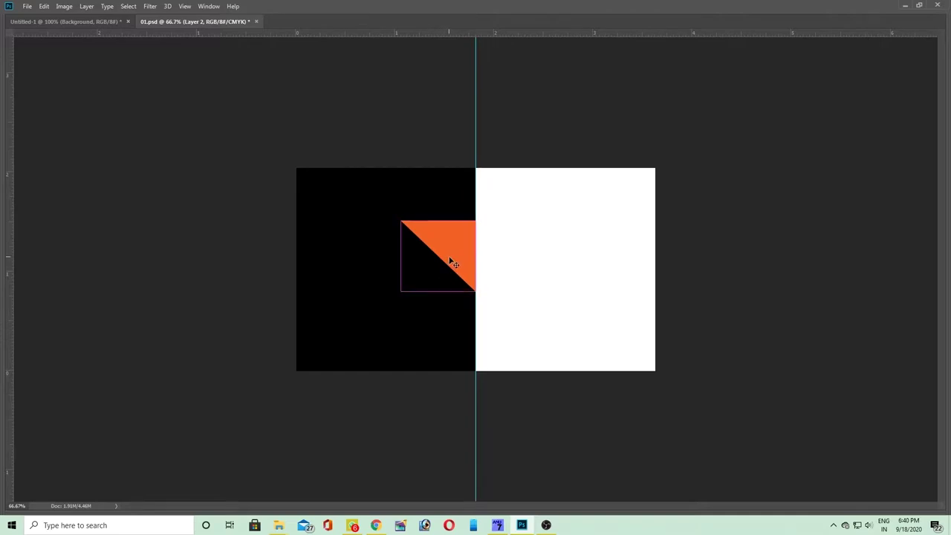
key(Tab)
click(405, 298)
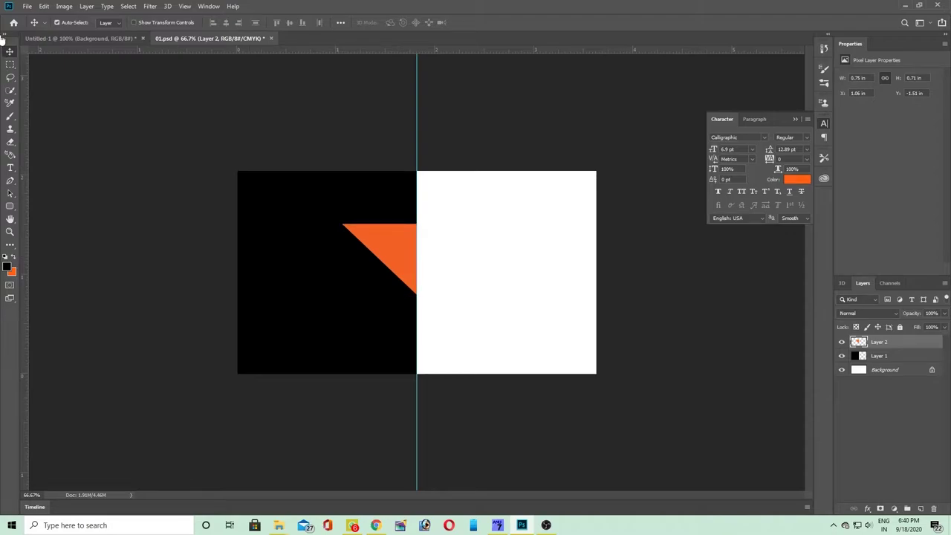
- Adjust the orange triangle's height with two small Free Transform resizes
key(ctrl+t)
drag(378, 294, 389, 257)
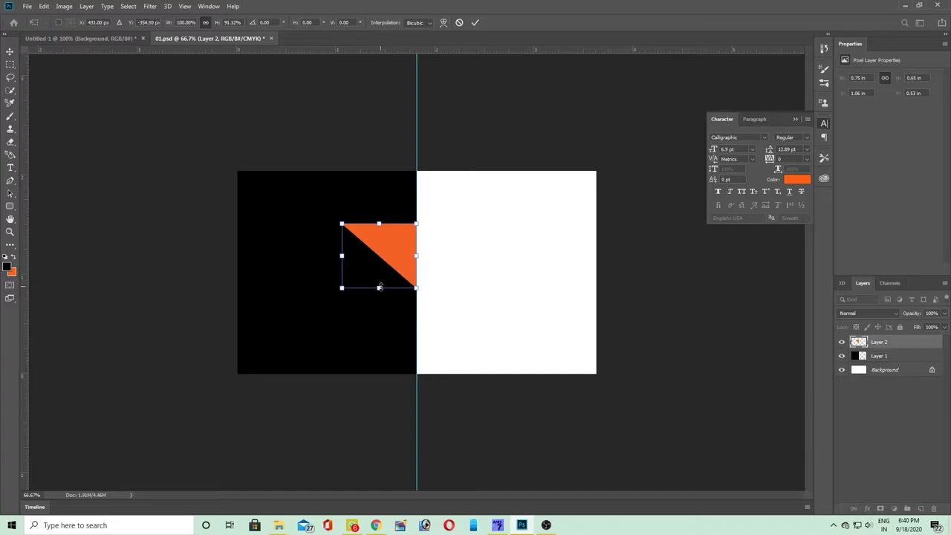
key(Return)
key(ctrl+t)
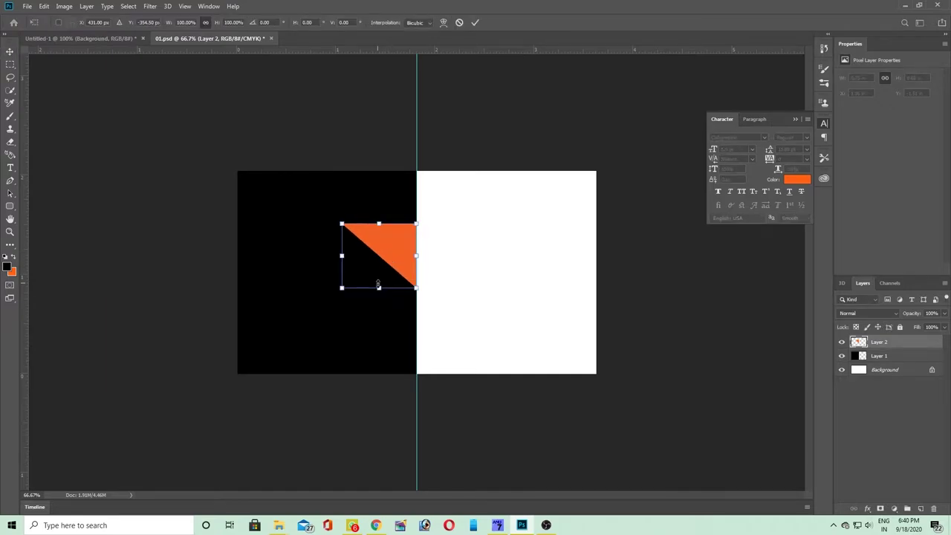
drag(378, 288, 379, 291)
key(Return)
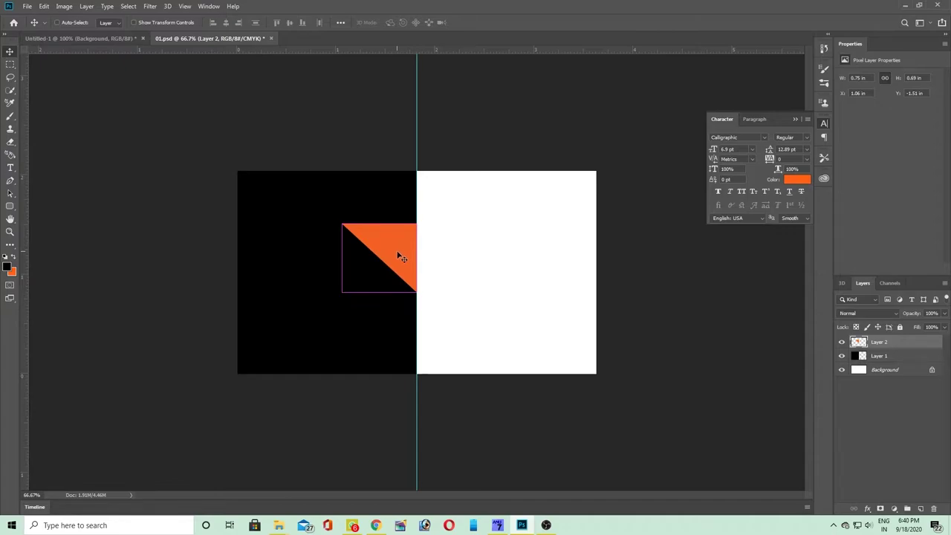
- Alt-drag a copy of the triangle down and left, keeping the copy's layer selected
alt+drag(399, 257, 388, 271)
right_click(388, 273)
click(388, 274)
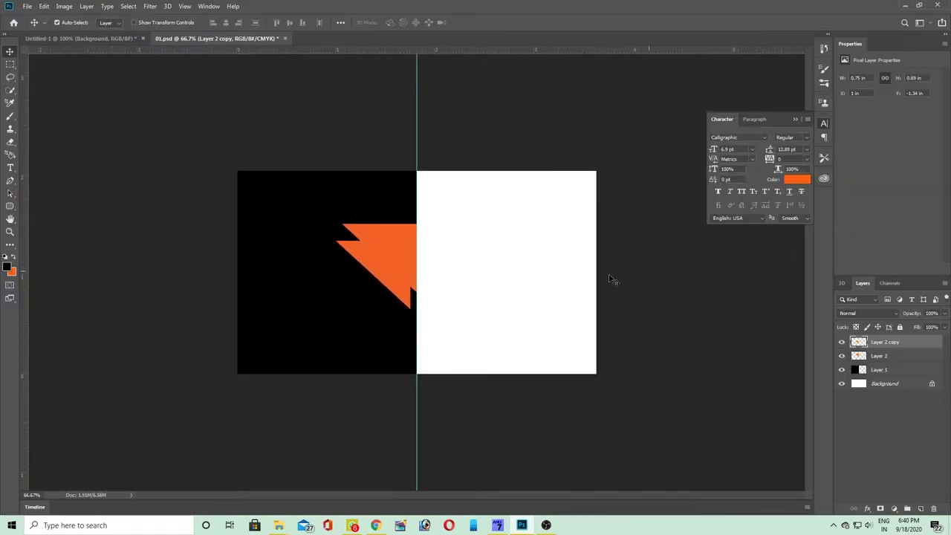
- Give the copied triangle a light grey #d0cecd Color Overlay layer style
key(alt+l)
key(y)
key(Return)
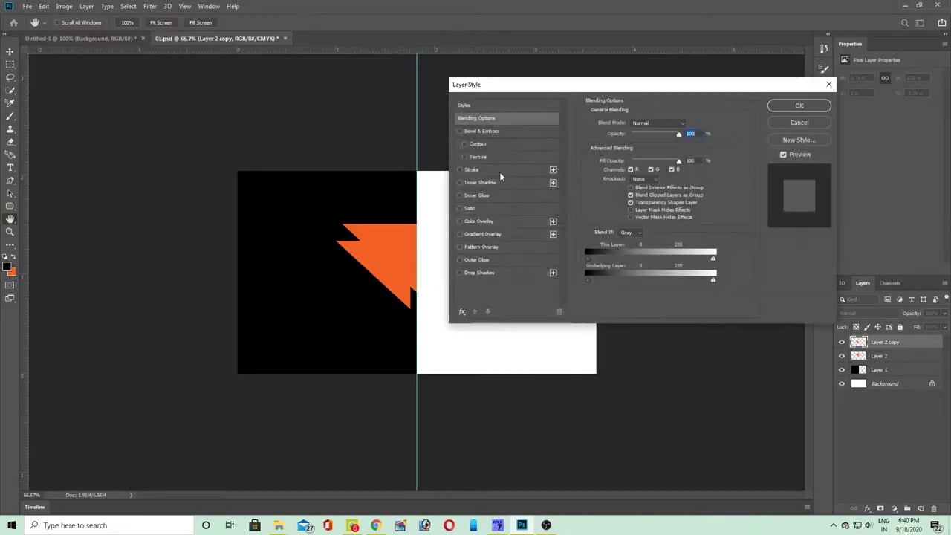
click(483, 222)
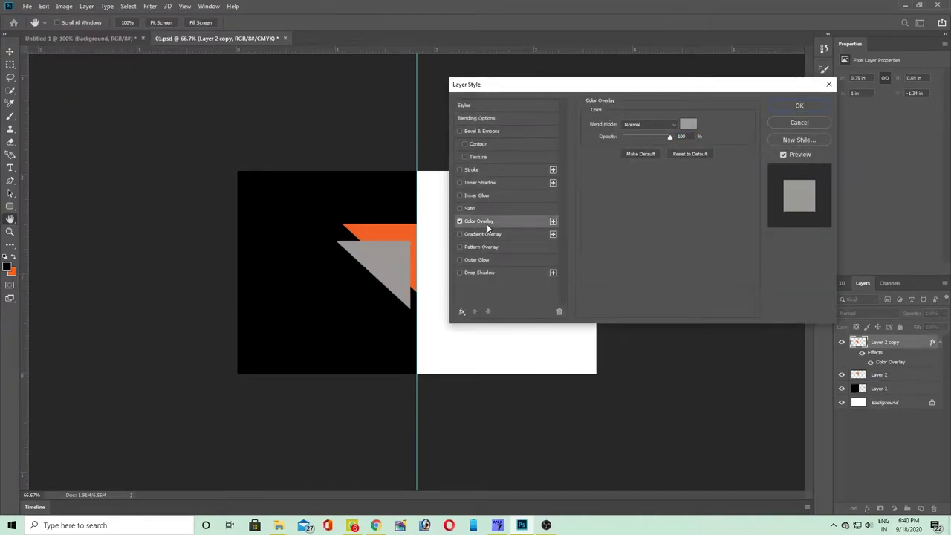
click(687, 125)
mouse_move(357, 159)
mouse_down()
mouse_move(369, 157)
mouse_move(347, 142)
mouse_up()
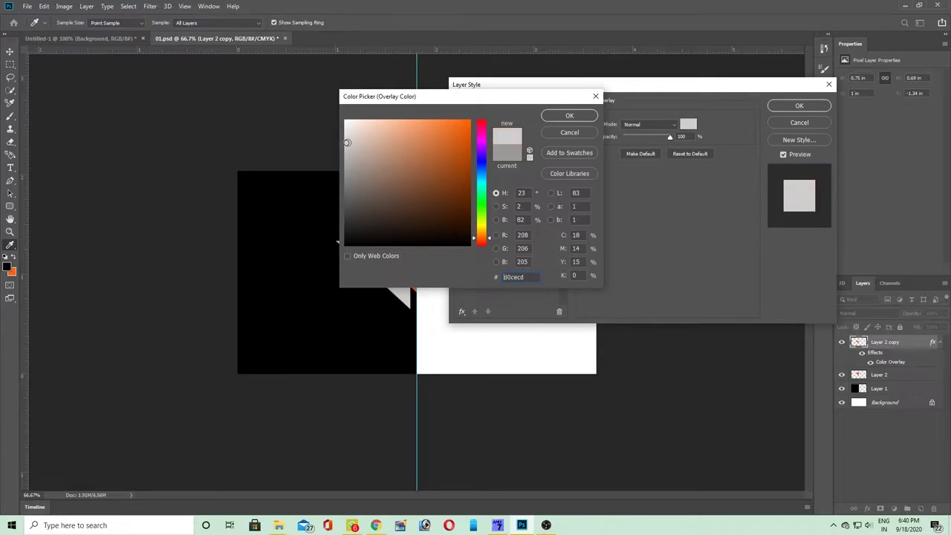
click(569, 116)
key(Return)
- Flip the grey triangle horizontally and move it to the card's left edge
key(ctrl+t)
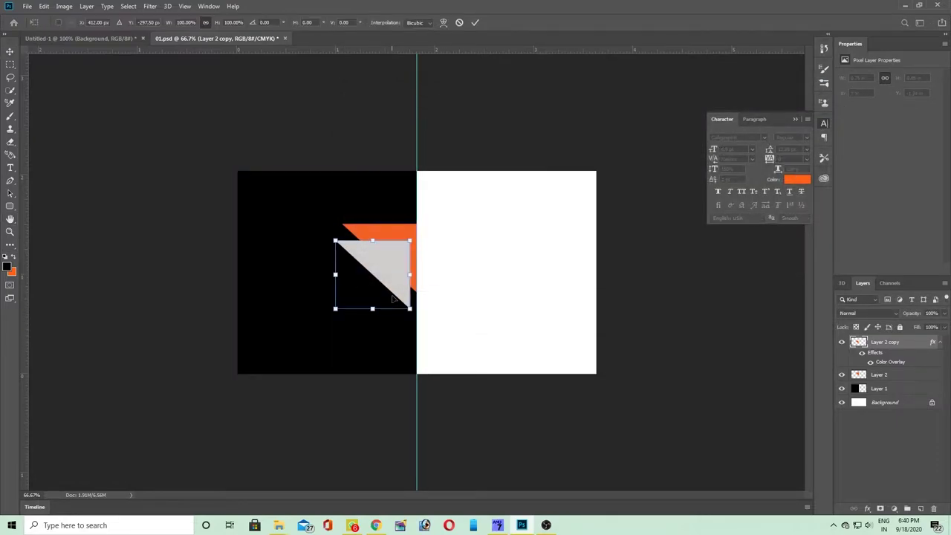
right_click(395, 271)
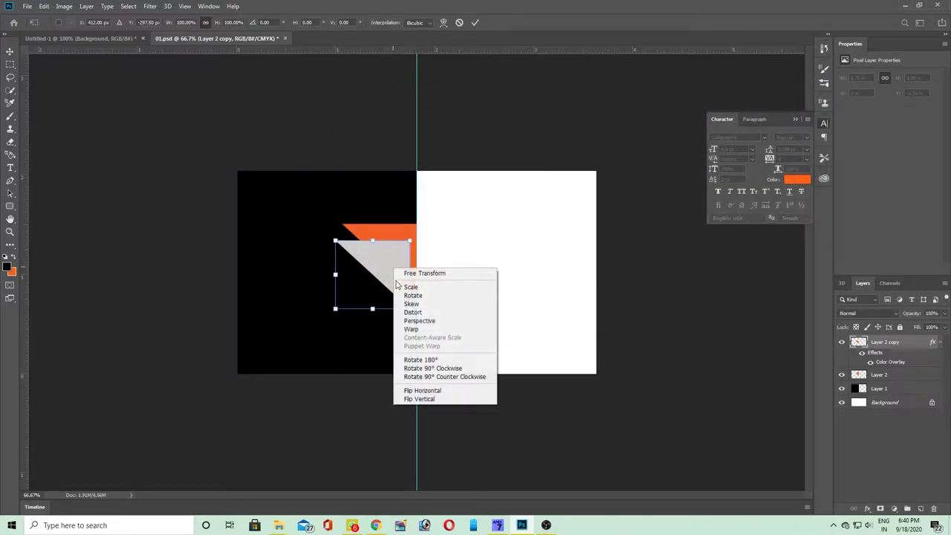
click(417, 390)
drag(368, 258, 272, 248)
- Add a horizontal guide at the triangles' top and merge the orange and grey triangle layers
key(Return)
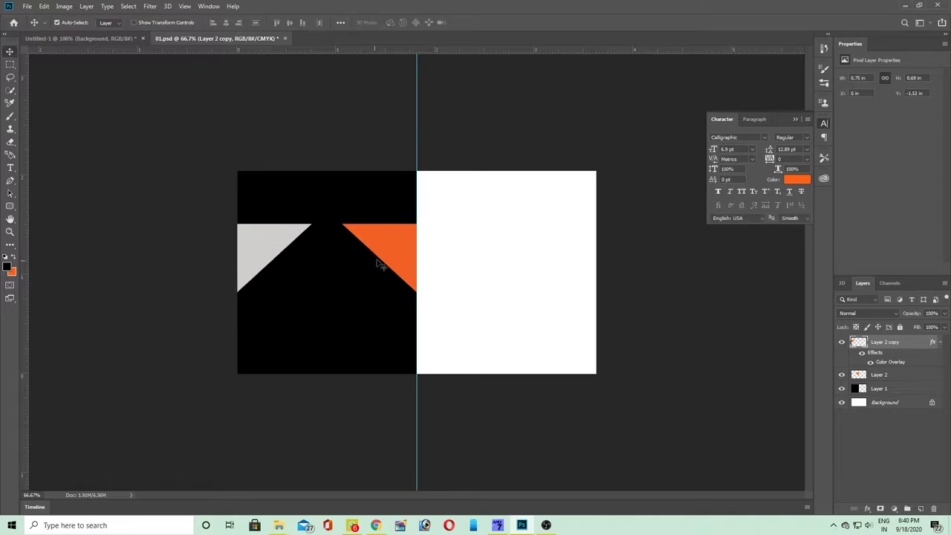
click(388, 254)
drag(321, 50, 323, 222)
shift+click(270, 255)
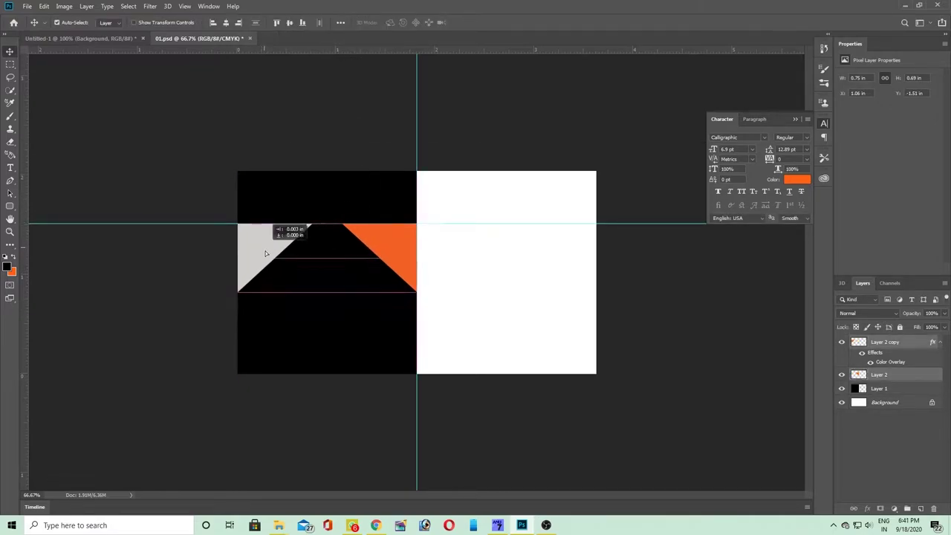
key(ctrl+e)
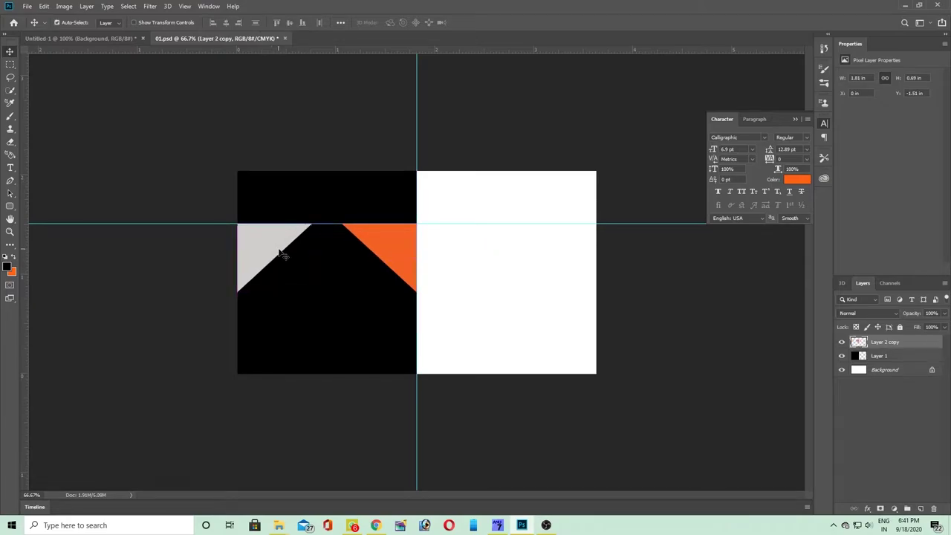
- Duplicate the merged triangles, rotate 180° and flip horizontally, and place the copy below
key(ctrl+j)
key(ctrl+t)
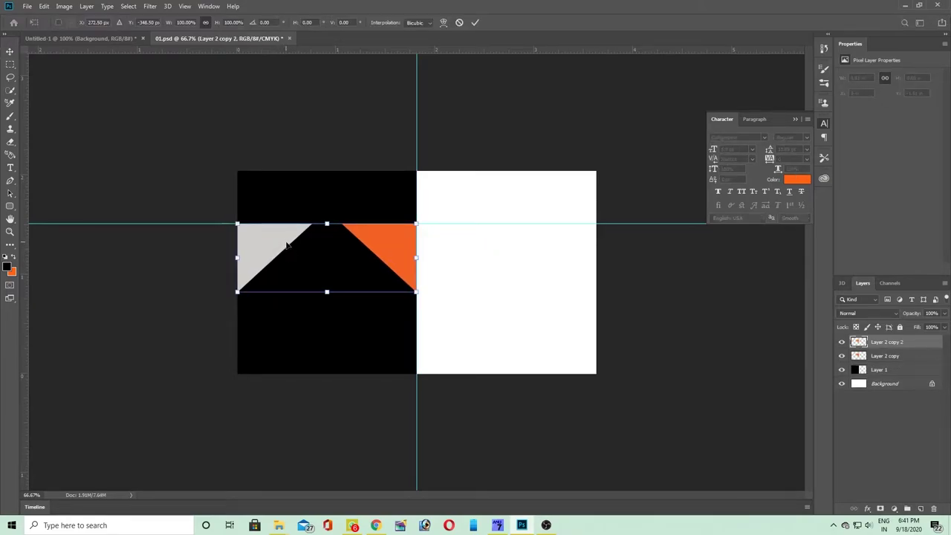
drag(286, 243, 286, 271)
right_click(286, 272)
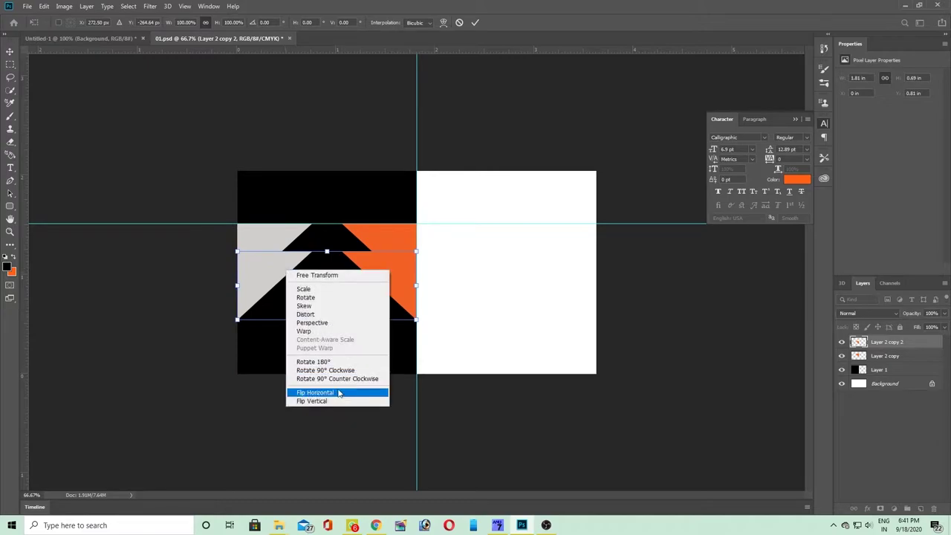
click(315, 392)
right_click(300, 289)
click(327, 380)
right_click(272, 301)
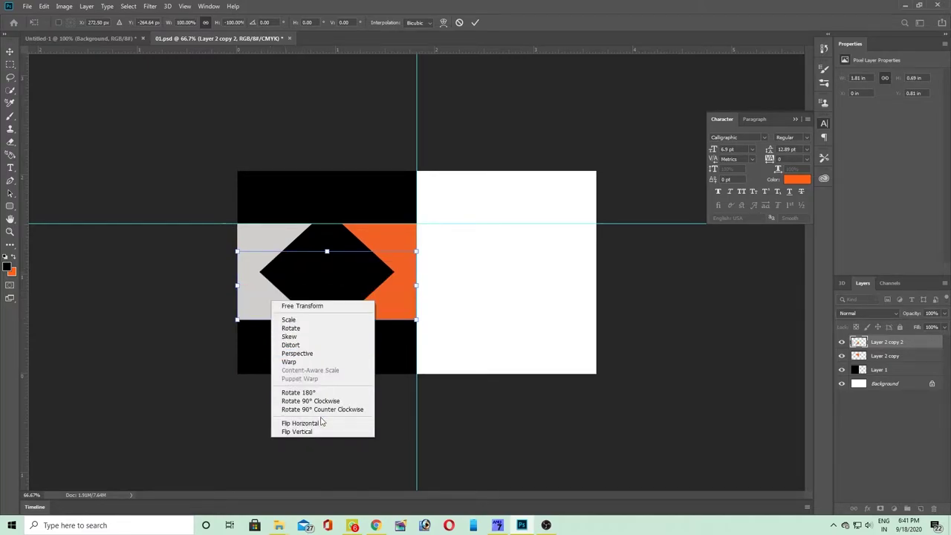
click(300, 422)
drag(276, 296, 274, 296)
key(Return)
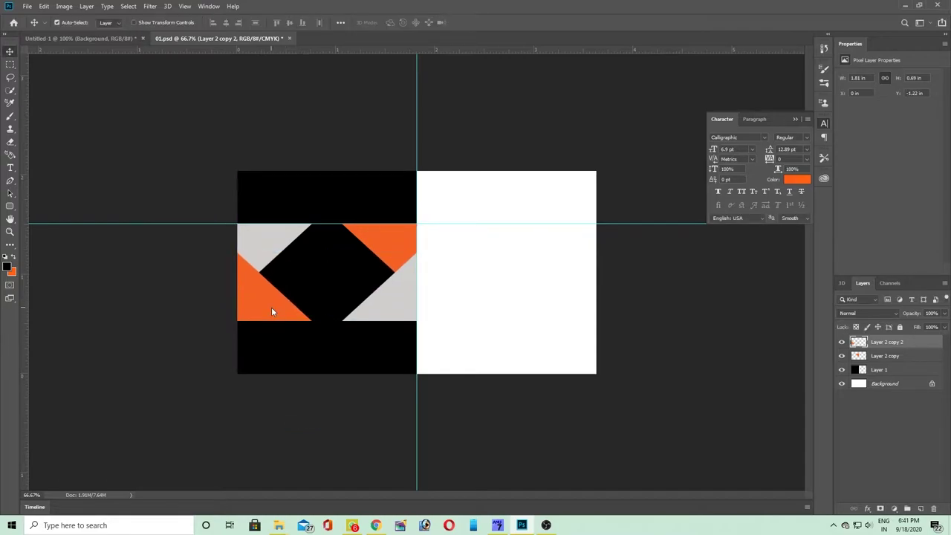
- At 100% view, nudge the bottom row down, merge both rows, and shift them up slightly
key(ctrl+1)
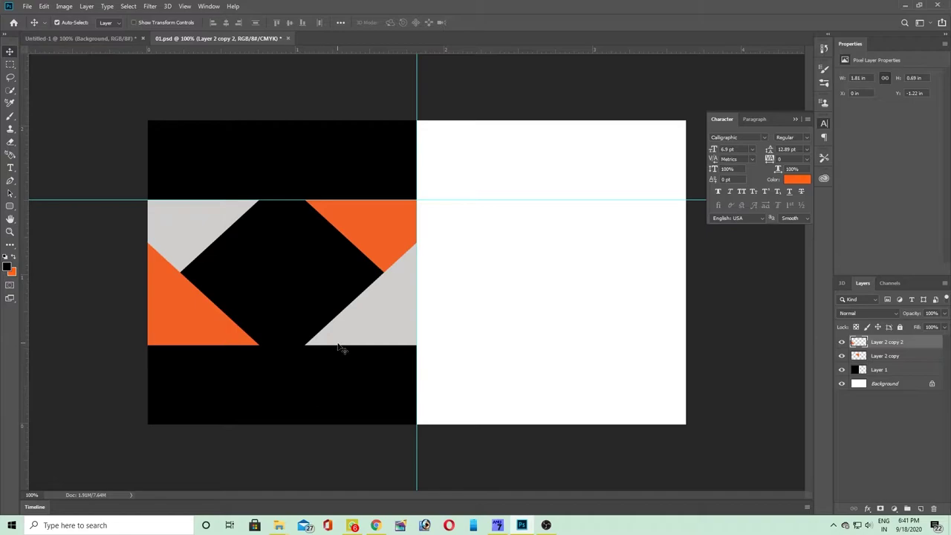
key(Down)
key(Down)
key(Down)
key(Down)
key(Down)
key(Down)
key(Down)
key(Down)
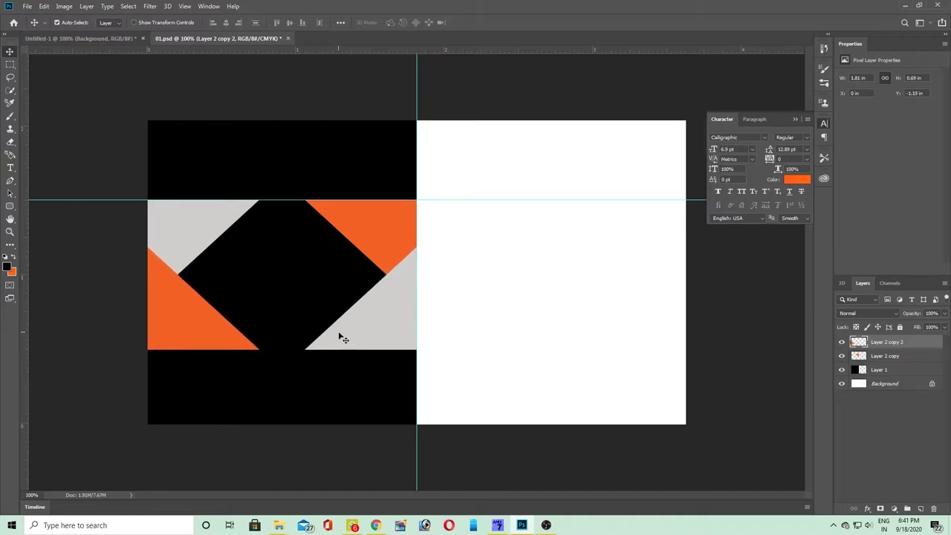
key(Down)
key(Down)
key(Down)
key(Down)
key(Down)
key(Down)
key(Down)
key(Down)
key(Down)
key(Down)
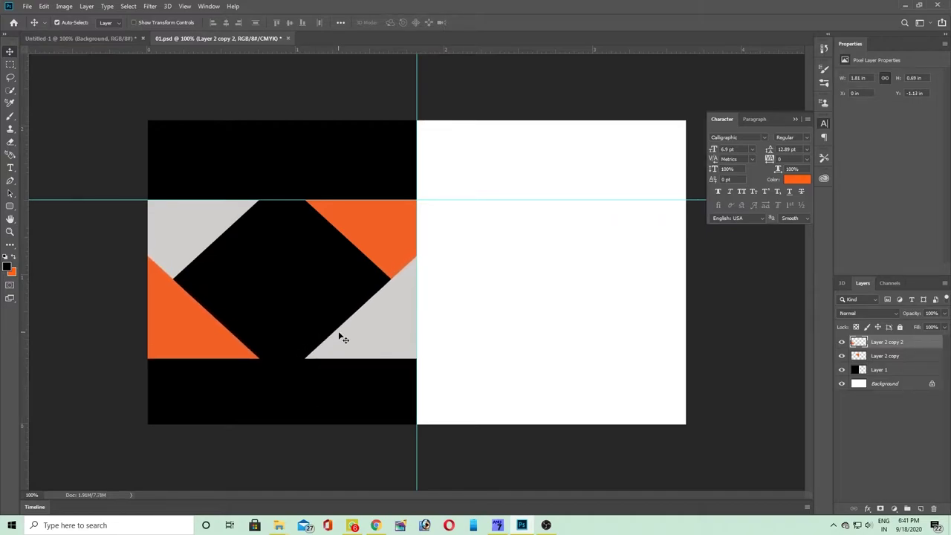
key(ctrl+e)
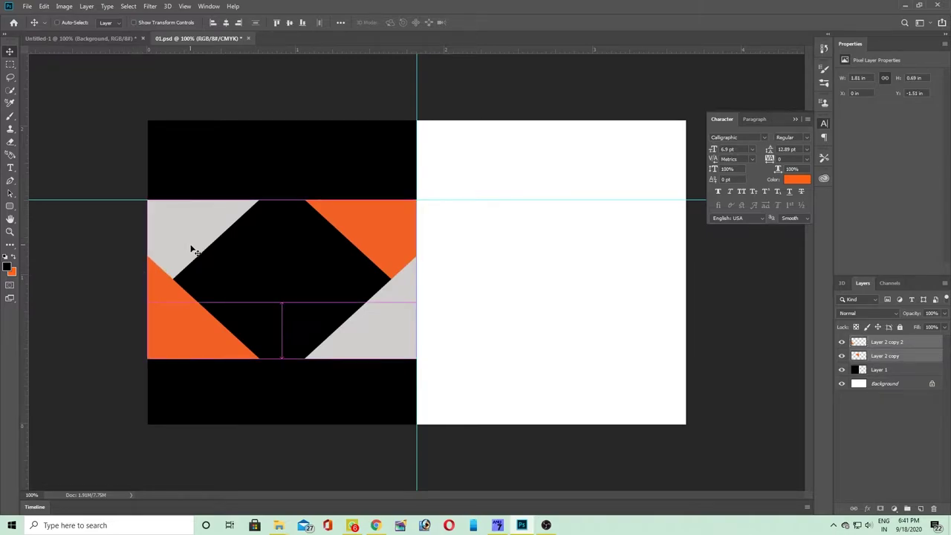
drag(396, 335, 395, 326)
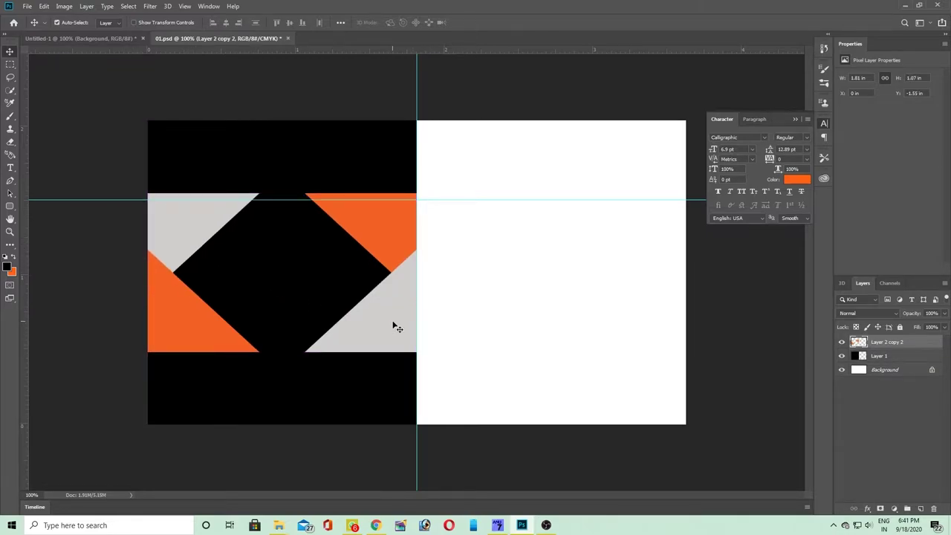
- Type the text 'Ravi Printers' and set it to all capitals
key(t)
click(496, 297)
text(Ravi)
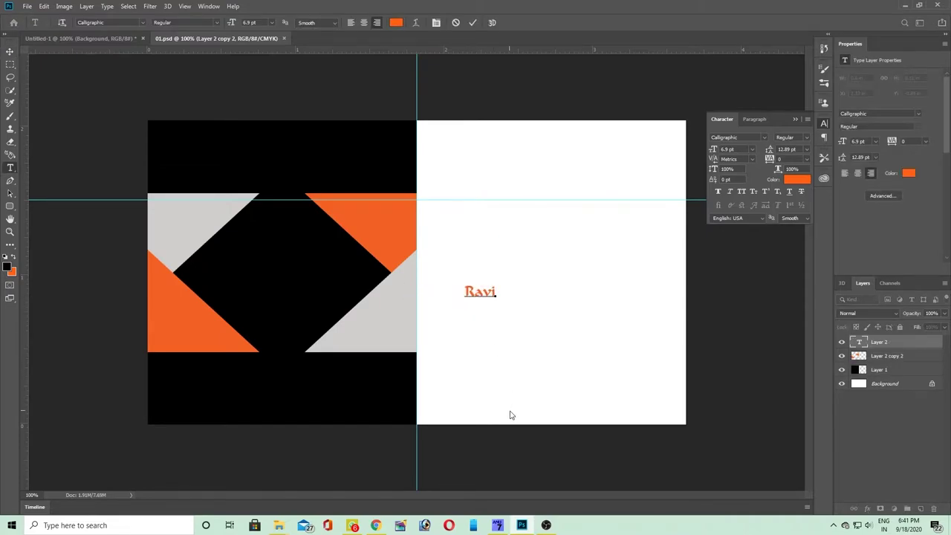
text( Printers)
key(ctrl+a)
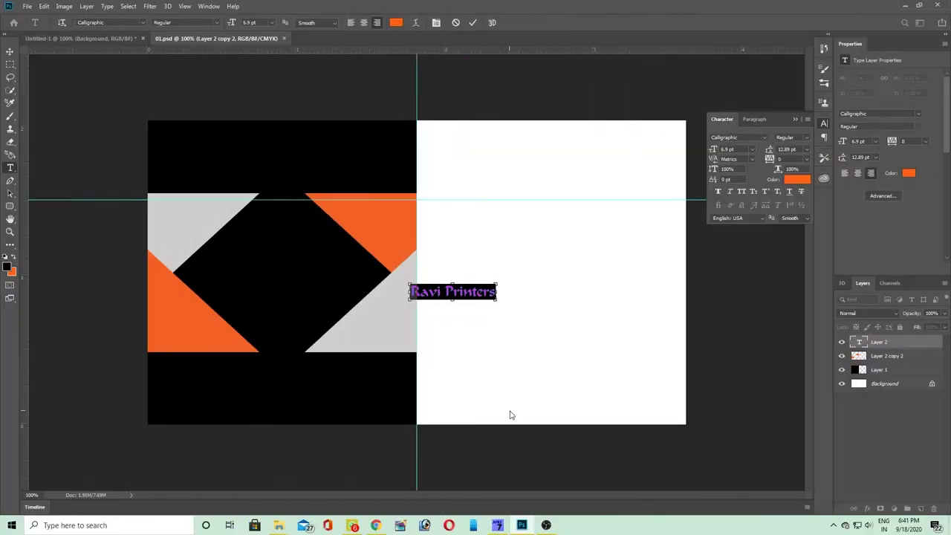
key(ctrl+shift+k)
key(ctrl+Return)
- Move the RAVI PRINTERS title onto the black diamond, slightly lower
key(ctrl+t)
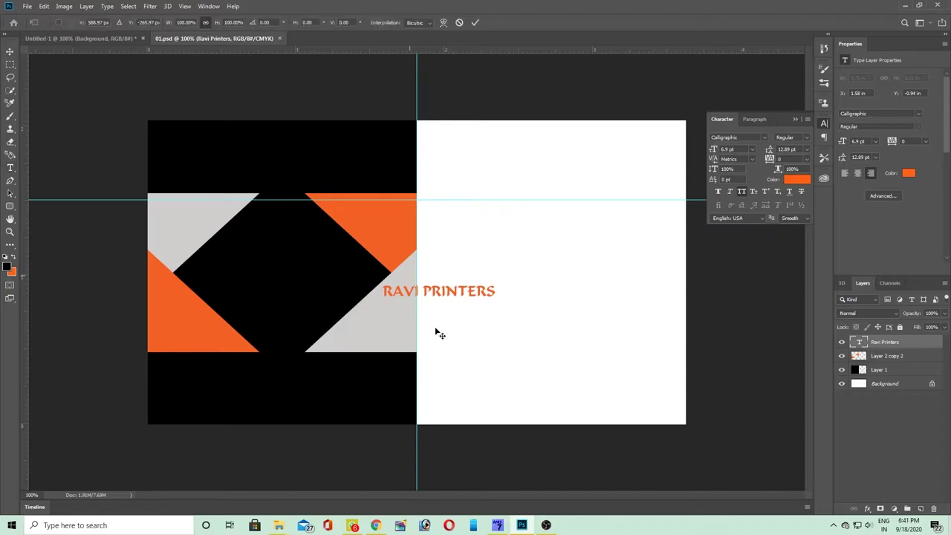
drag(469, 293, 337, 294)
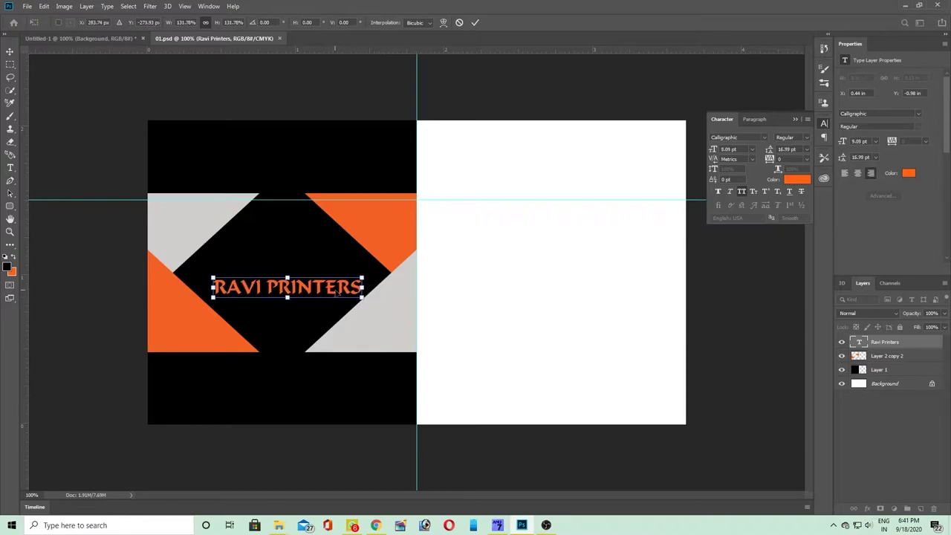
key(Return)
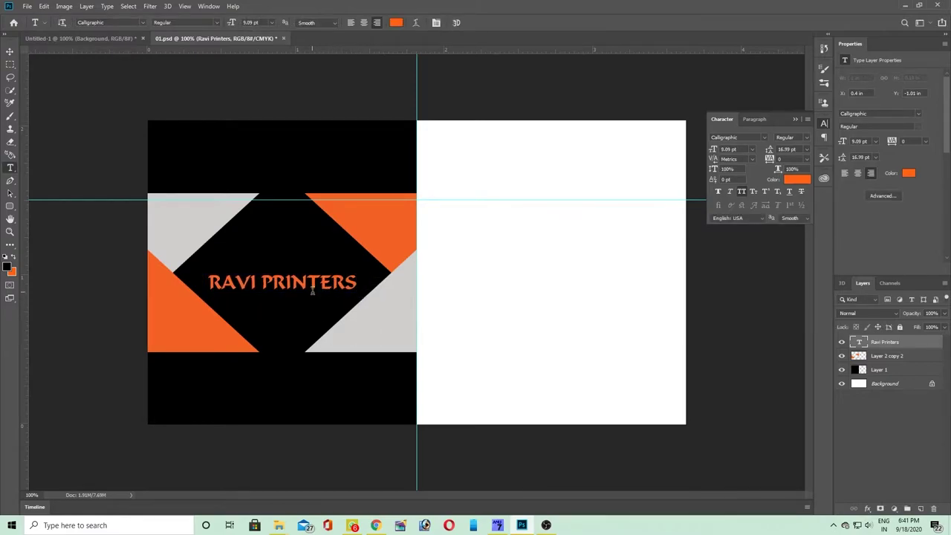
click(10, 51)
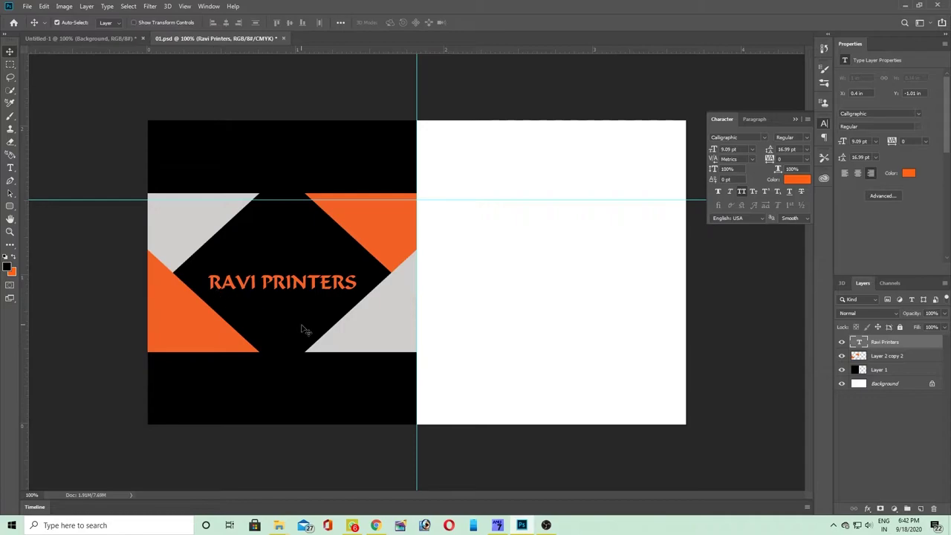
drag(270, 287, 264, 291)
- Zoom in and colour the P of PRINTERS white
click(283, 322)
scroll(274, 283, up, 1)
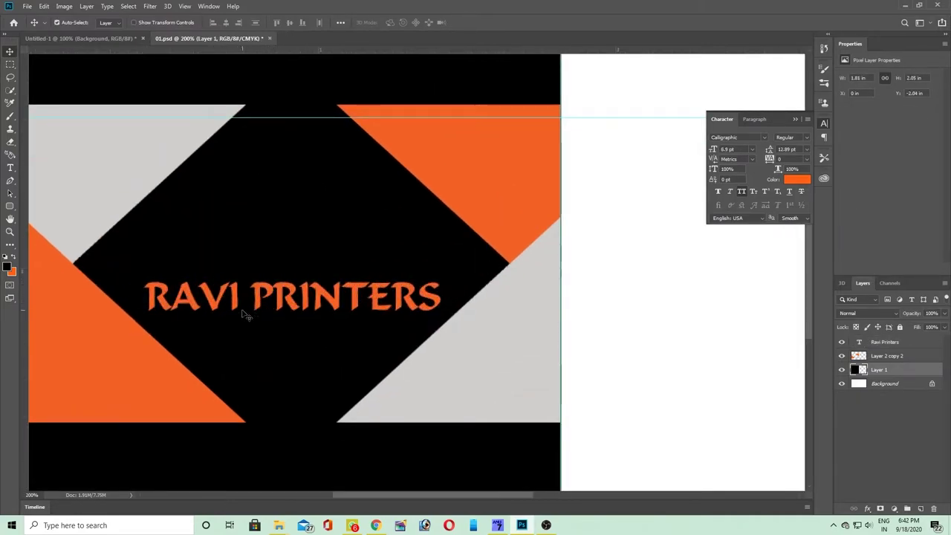
click(257, 303)
key(t)
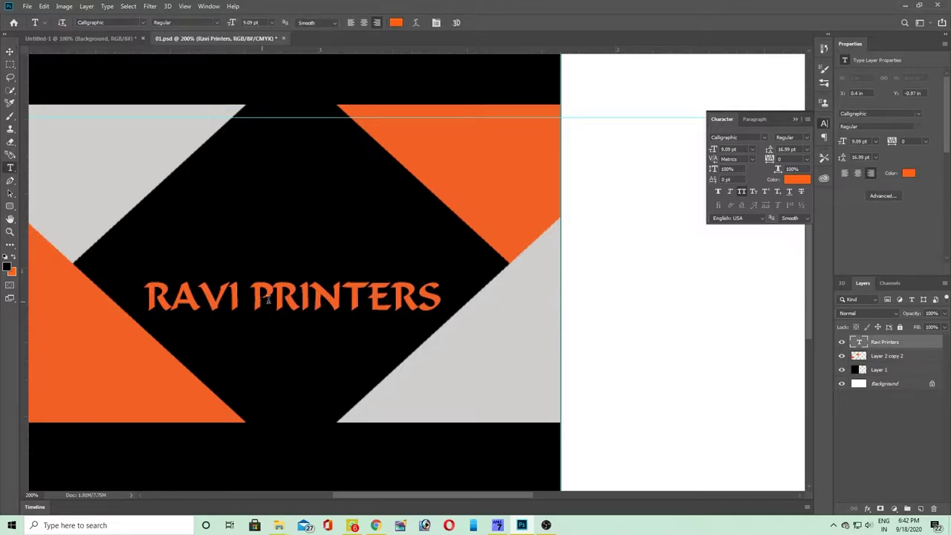
click(265, 299)
click(796, 179)
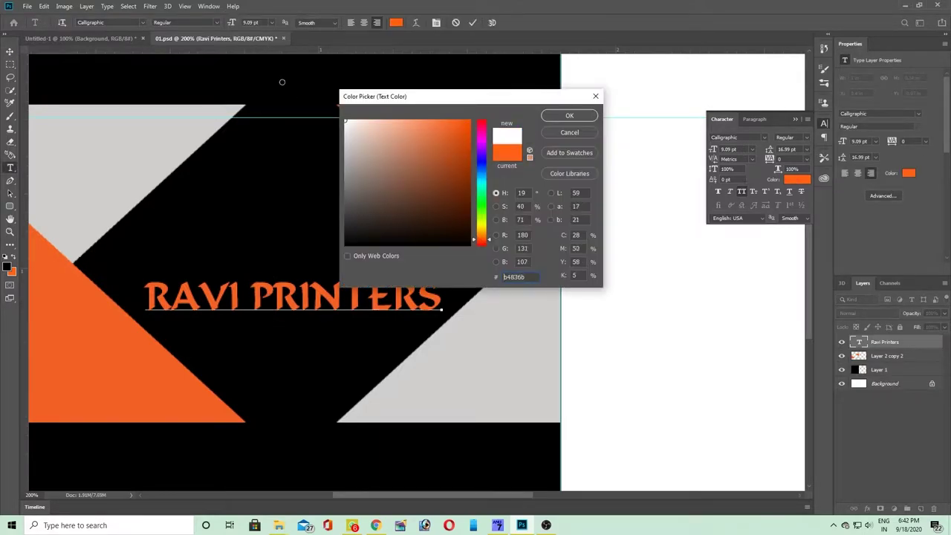
click(565, 116)
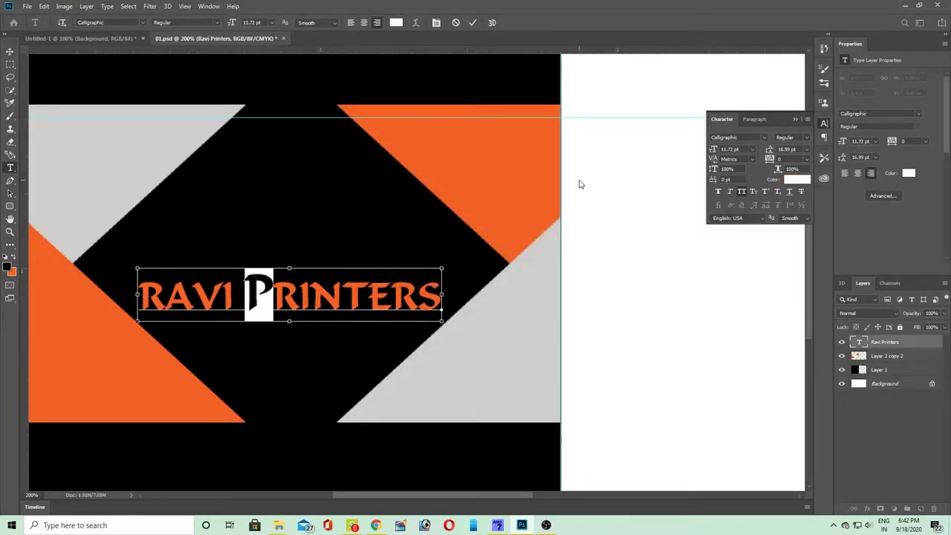
- Colour the R of RAVI pure white
key(Left)
key(Left)
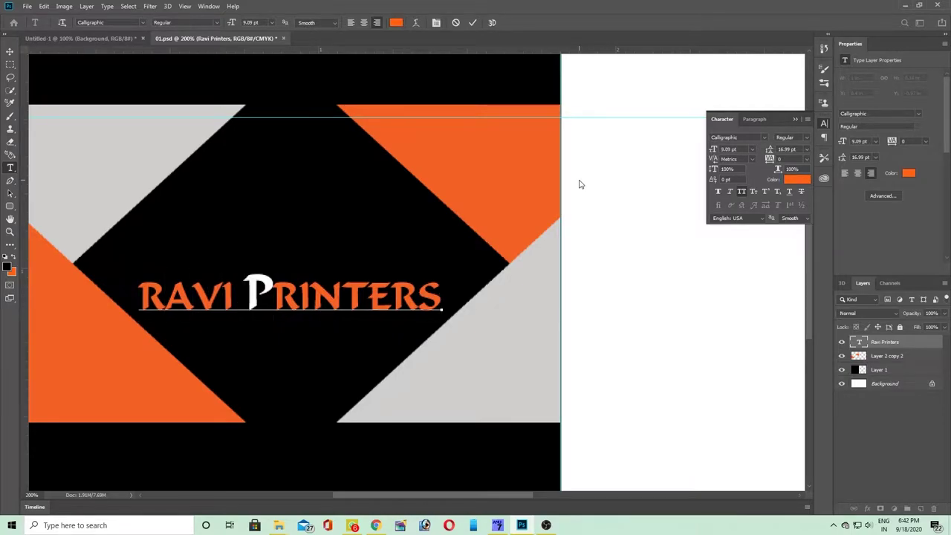
key(Home)
key(shift+Right)
click(796, 180)
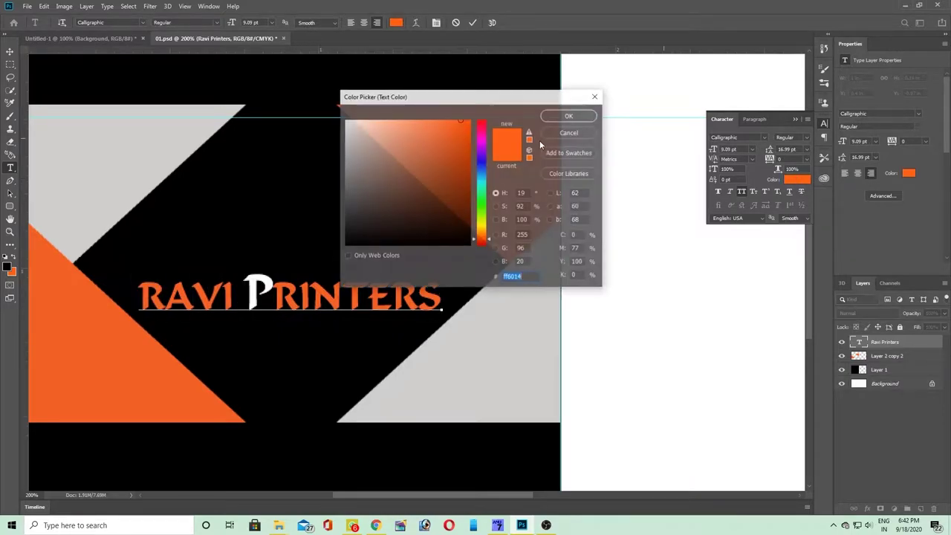
drag(357, 133, 214, 70)
click(566, 117)
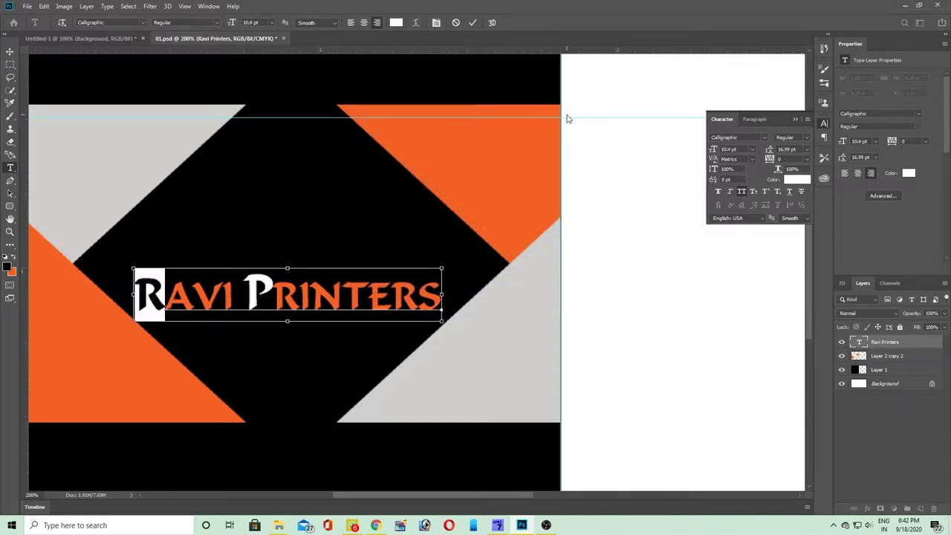
- Commit the title text and shift it slightly to the right
key(ctrl+Return)
key(ctrl+t)
drag(412, 303, 417, 305)
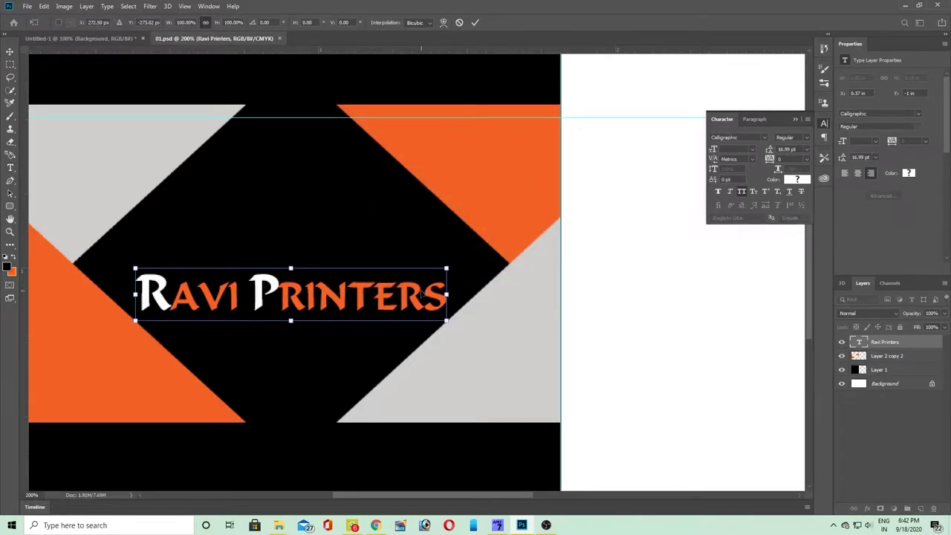
key(Return)
- Duplicate the title, rotate it 180° and flip horizontally, and place it beneath the original
key(ctrl+j)
key(ctrl+t)
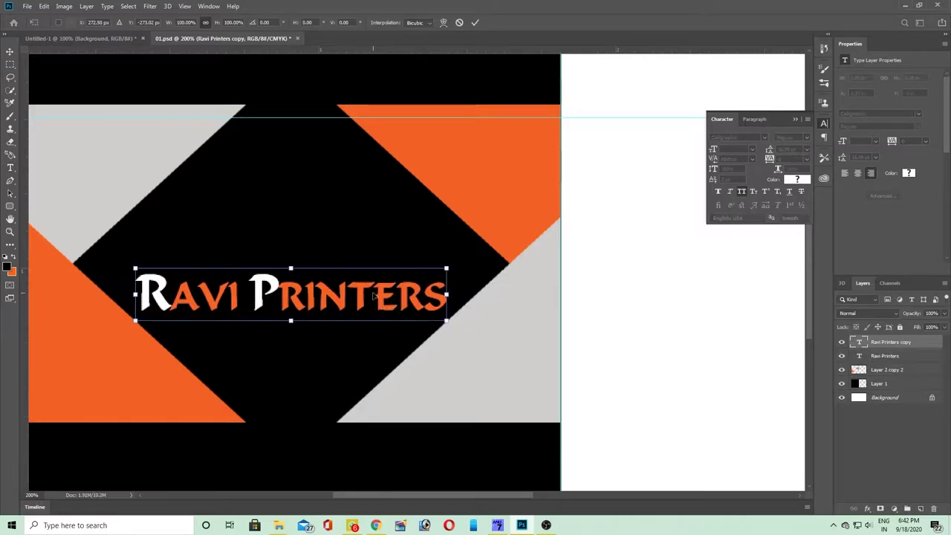
right_click(374, 294)
click(402, 385)
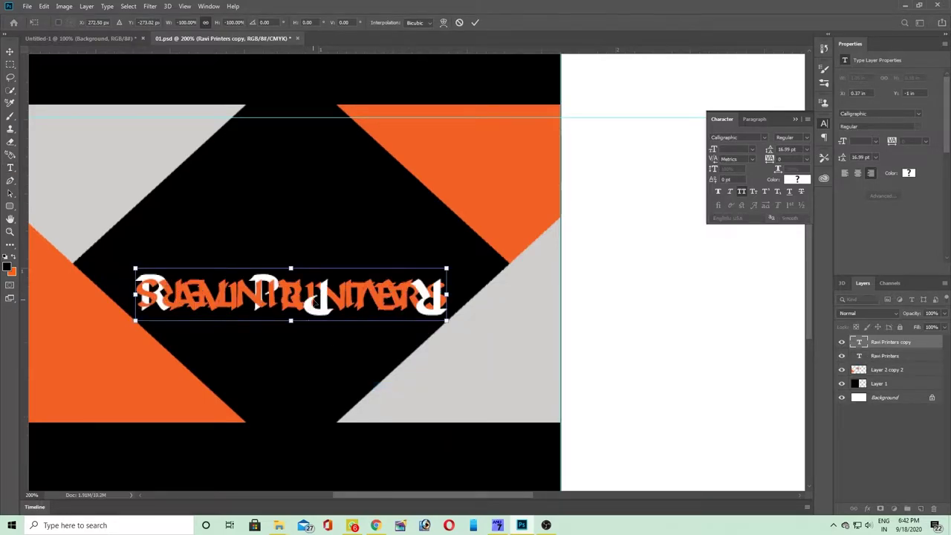
right_click(310, 298)
click(346, 424)
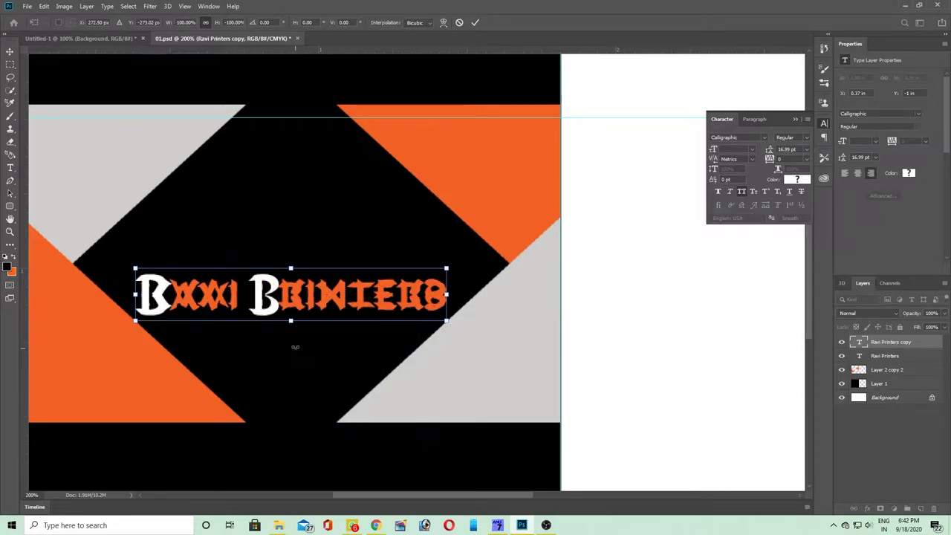
drag(303, 303, 305, 327)
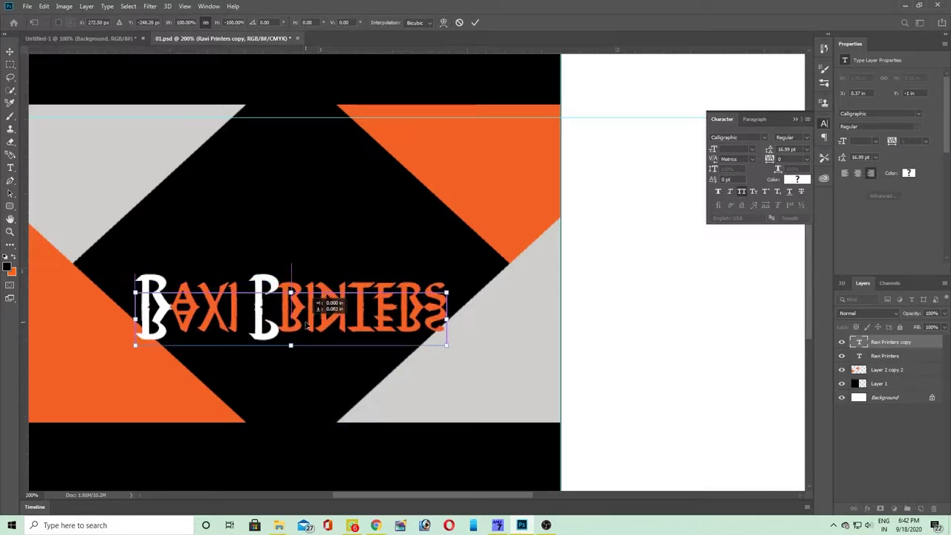
key(Return)
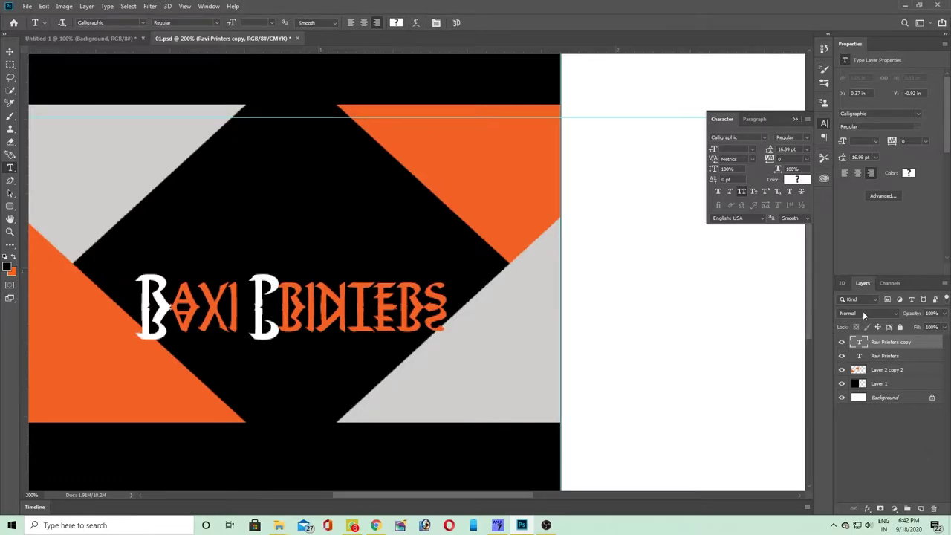
- Preview several blend modes on the reflection copy, then set it back to Normal
click(864, 314)
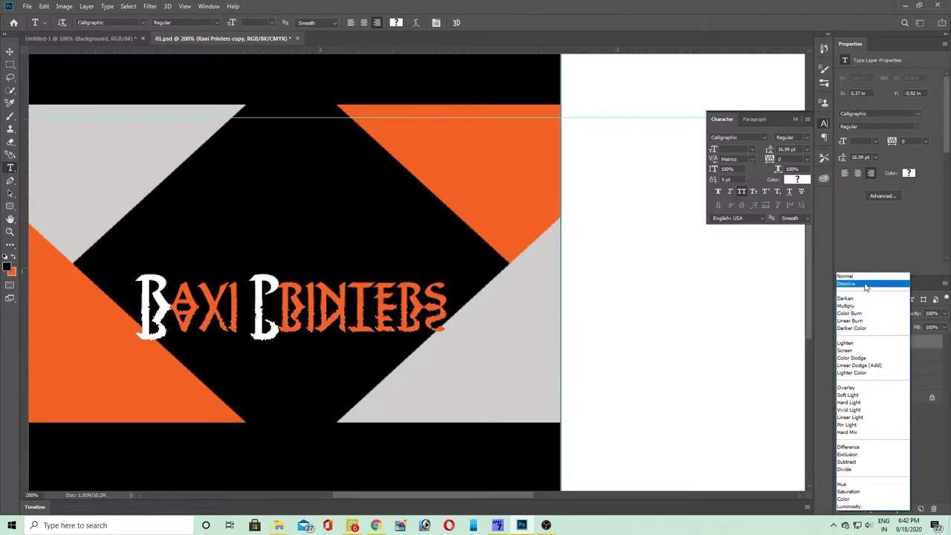
click(863, 277)
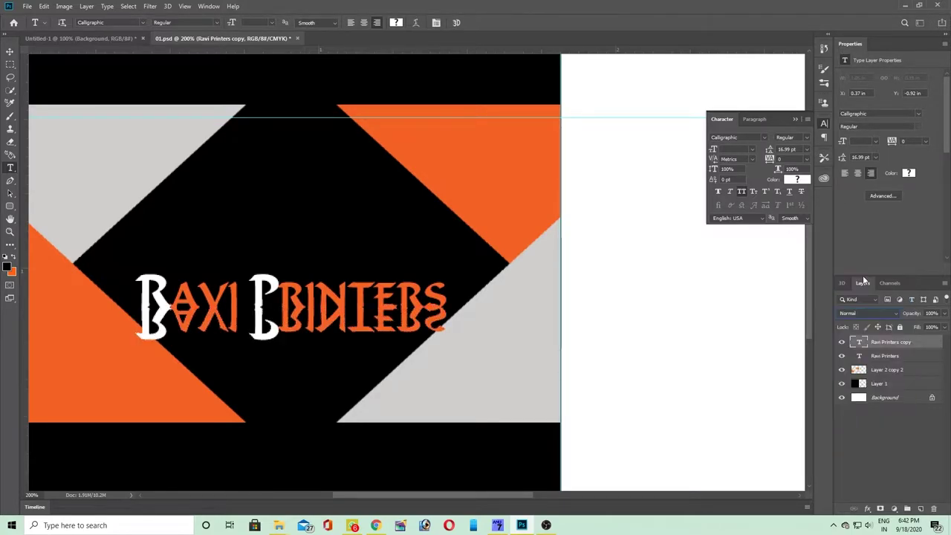
key(Down)
key(Down)
key(Down)
key(Down)
key(Down)
key(Down)
key(Down)
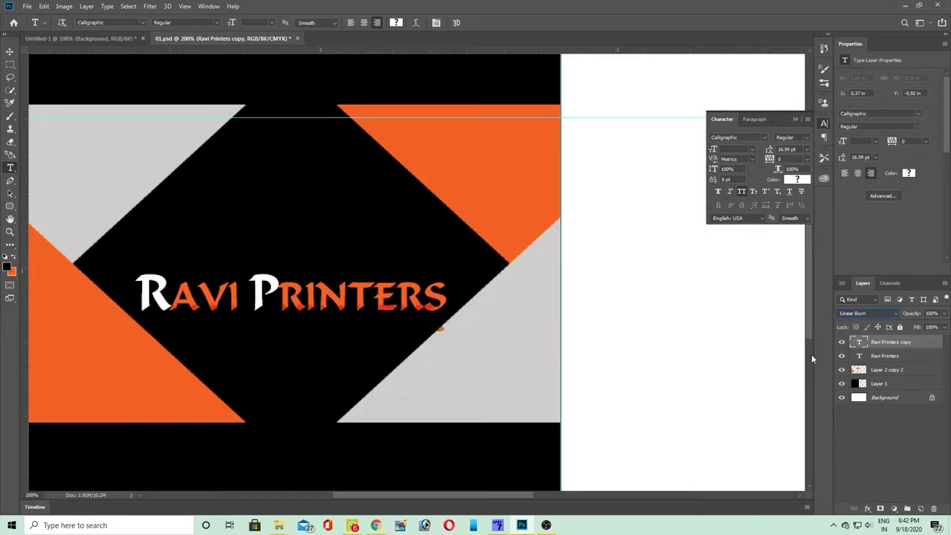
key(Down)
key(Down)
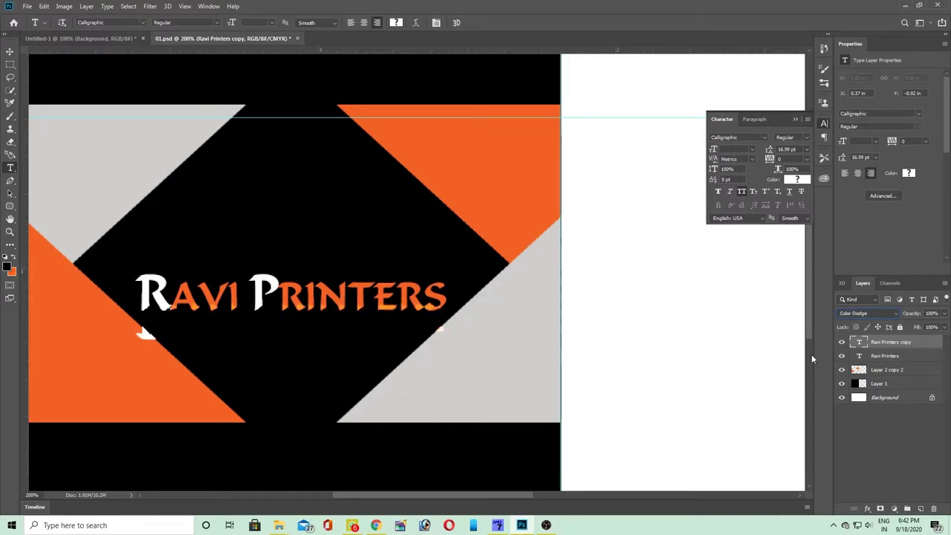
key(Down)
key(Down)
key(Down)
key(Down)
key(Down)
key(Down)
key(Down)
key(Down)
key(Down)
key(Down)
key(Down)
key(Down)
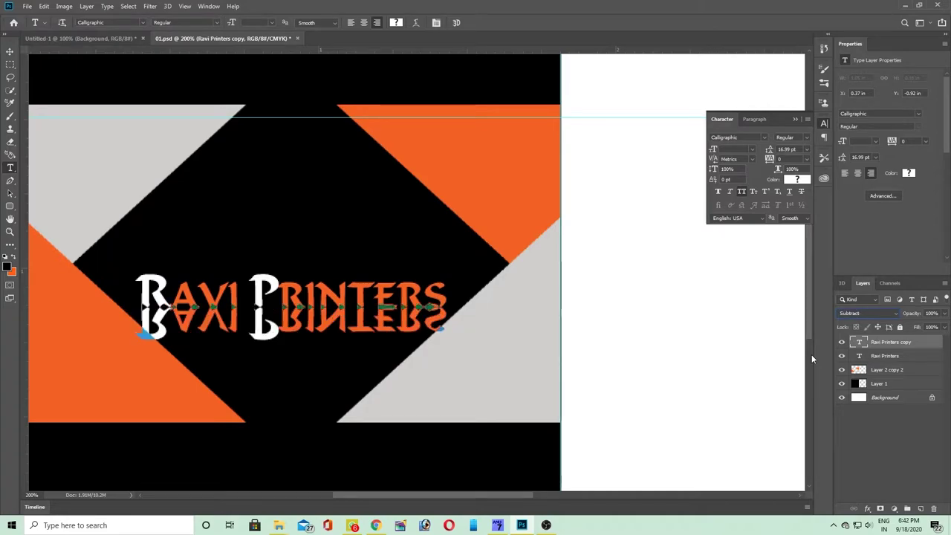
key(Down)
key(Down)
key(Down)
key(Down)
key(Down)
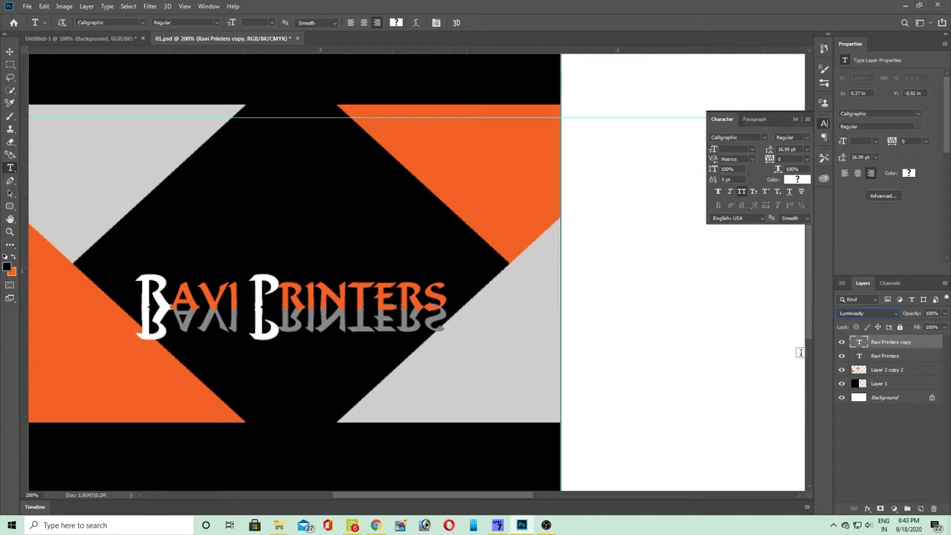
key(Up)
key(Up)
key(Up)
key(Up)
key(Up)
key(Up)
key(Up)
key(Up)
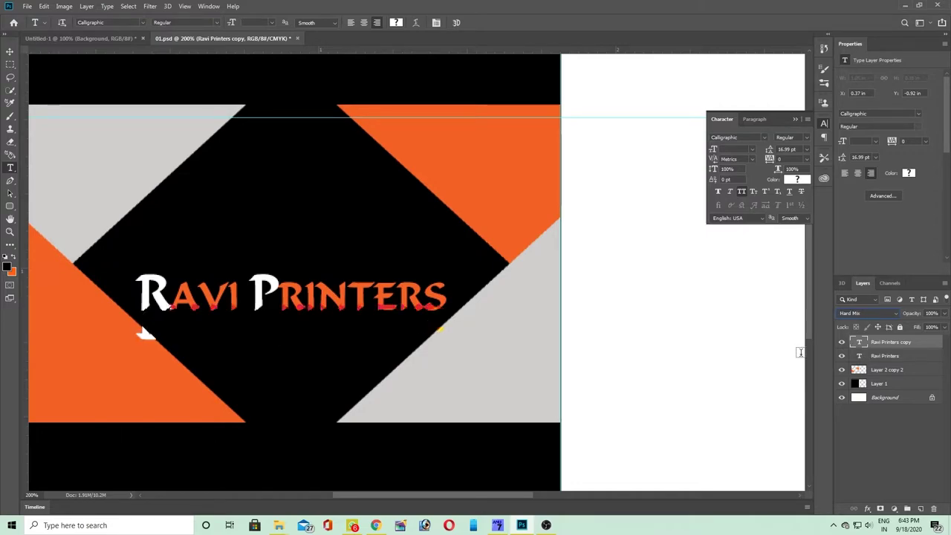
key(Up)
key(Up)
key(Up)
key(Up)
key(Up)
key(Up)
key(Up)
key(Up)
key(Up)
key(Down)
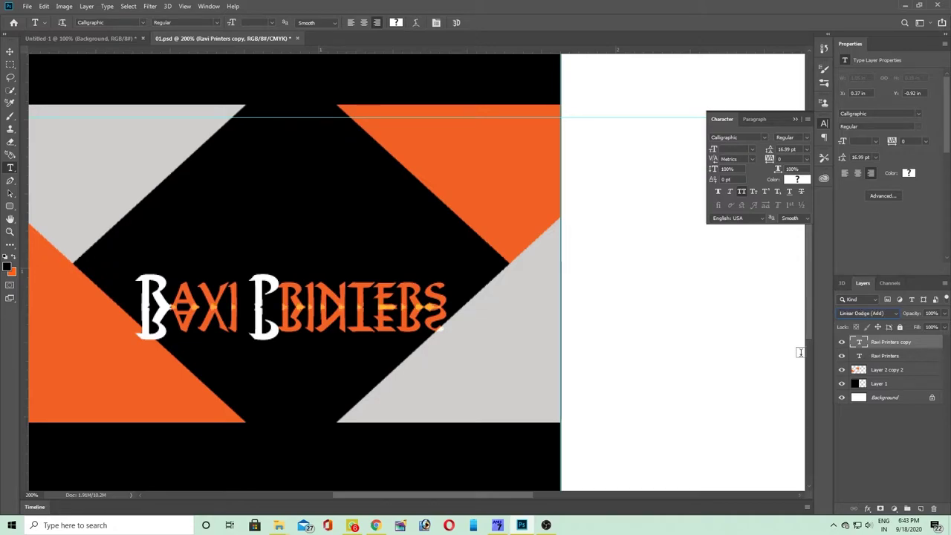
click(865, 313)
click(862, 276)
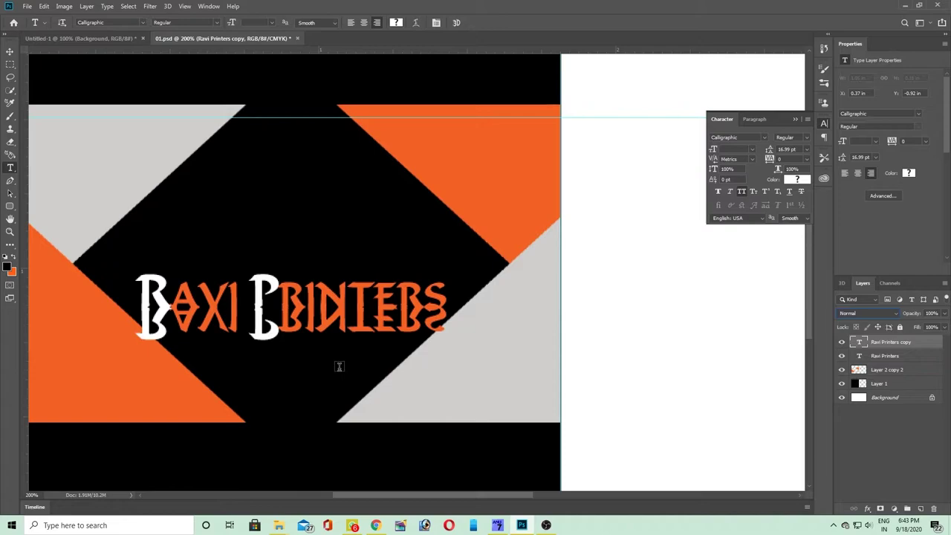
- Lower the reflection copy's layer opacity to 9%
key(ctrl+t)
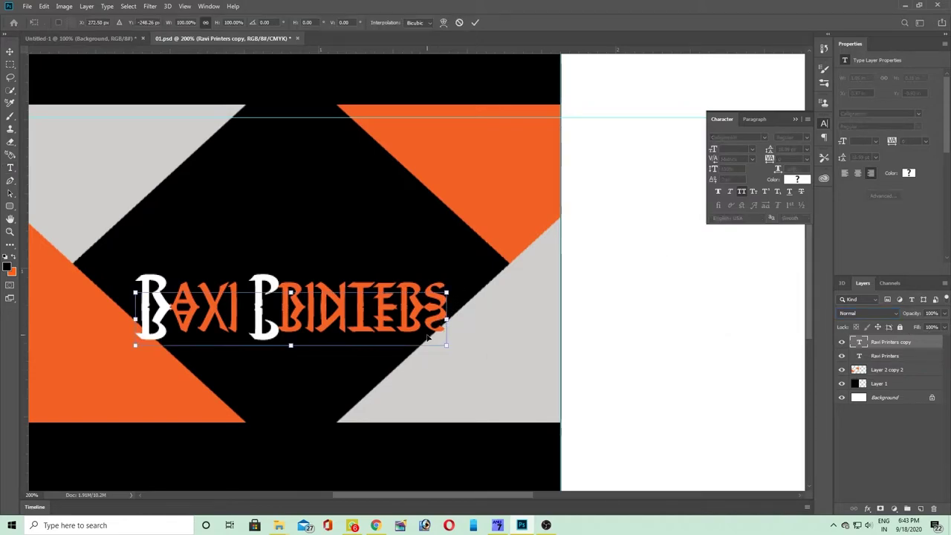
click(926, 342)
click(943, 314)
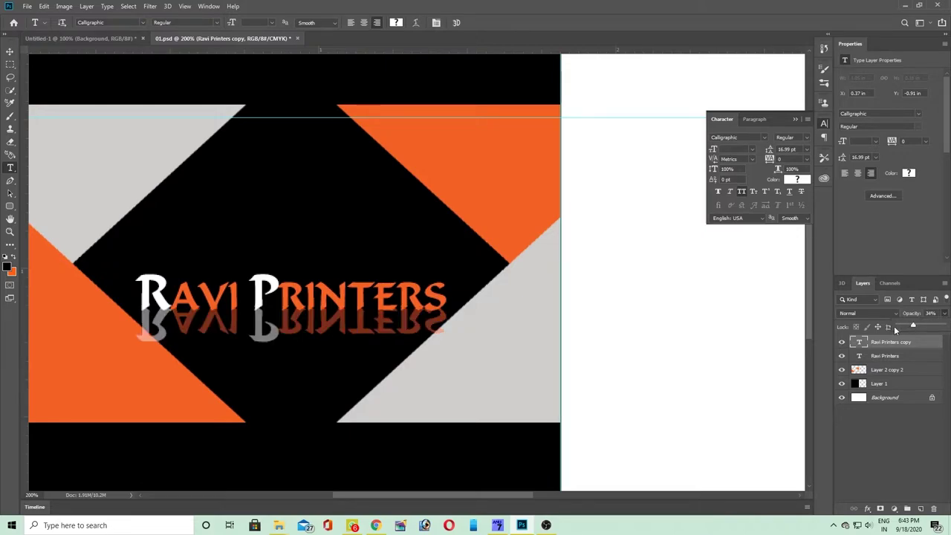
click(901, 325)
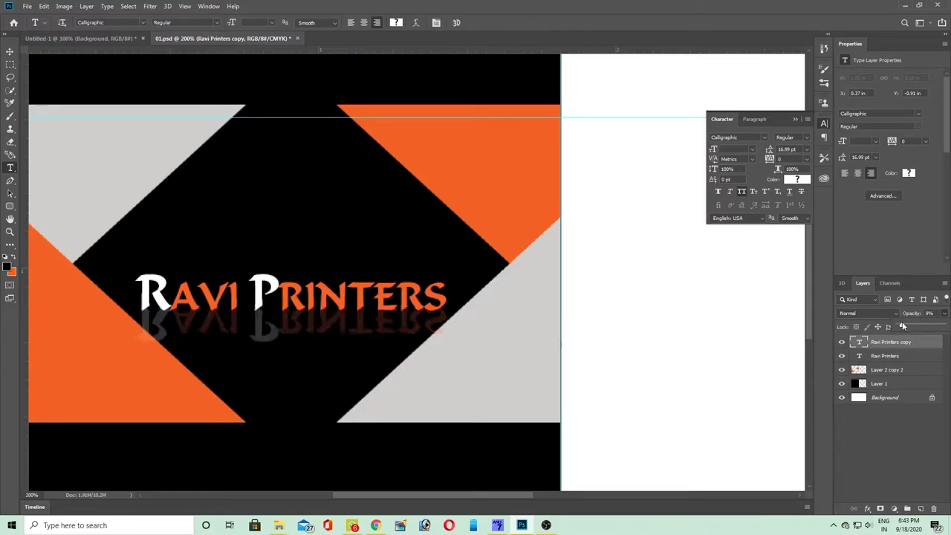
key(ctrl+t)
right_click(384, 321)
click(447, 352)
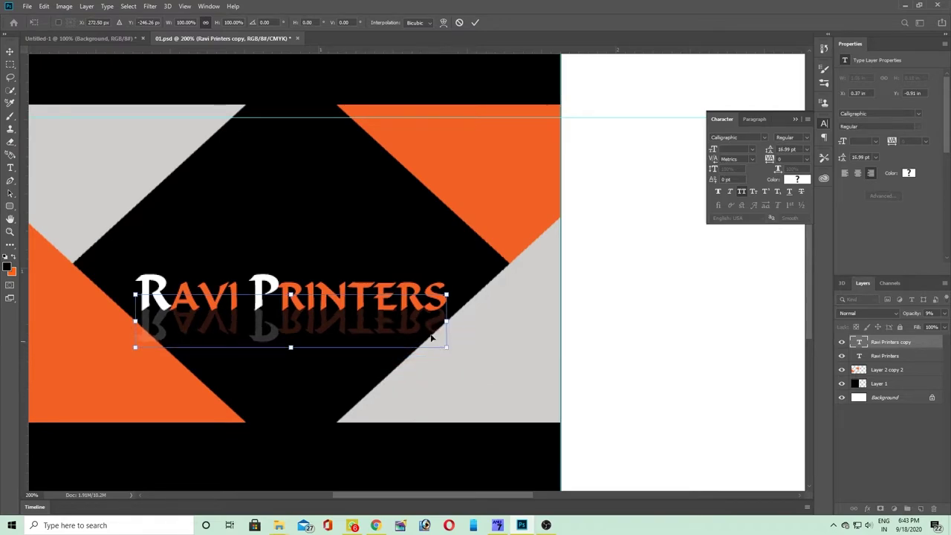
- Try skewing the reflection, remove the slant, then scale it very slightly narrower
right_click(406, 328)
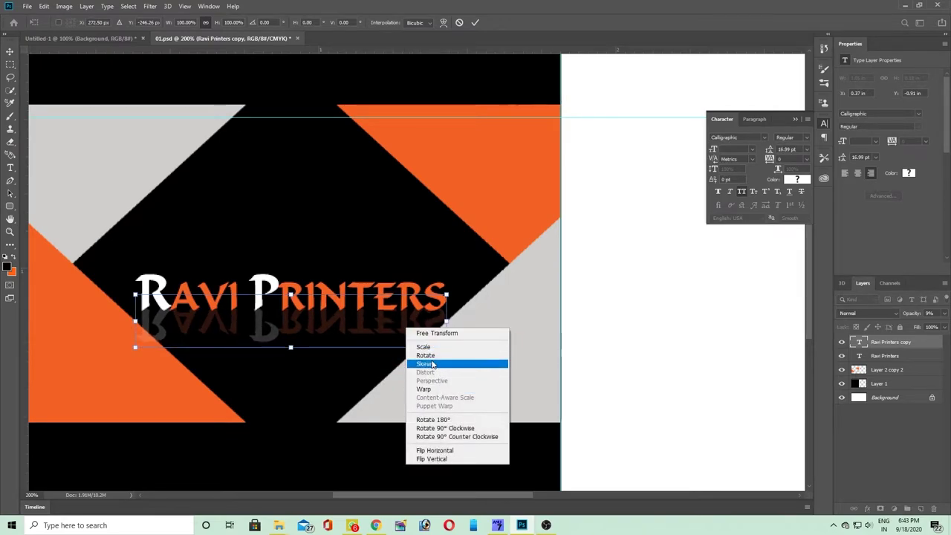
click(432, 363)
right_click(404, 309)
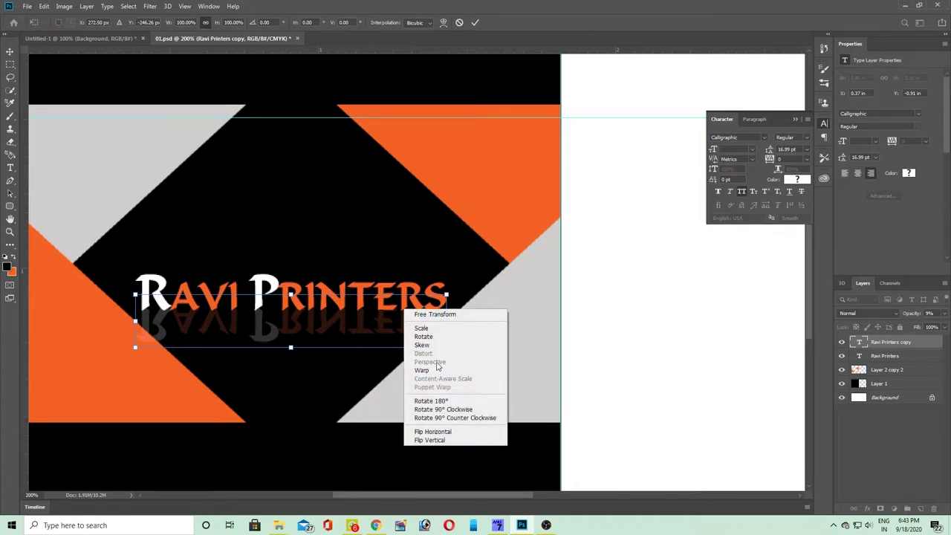
click(423, 346)
drag(445, 348, 441, 349)
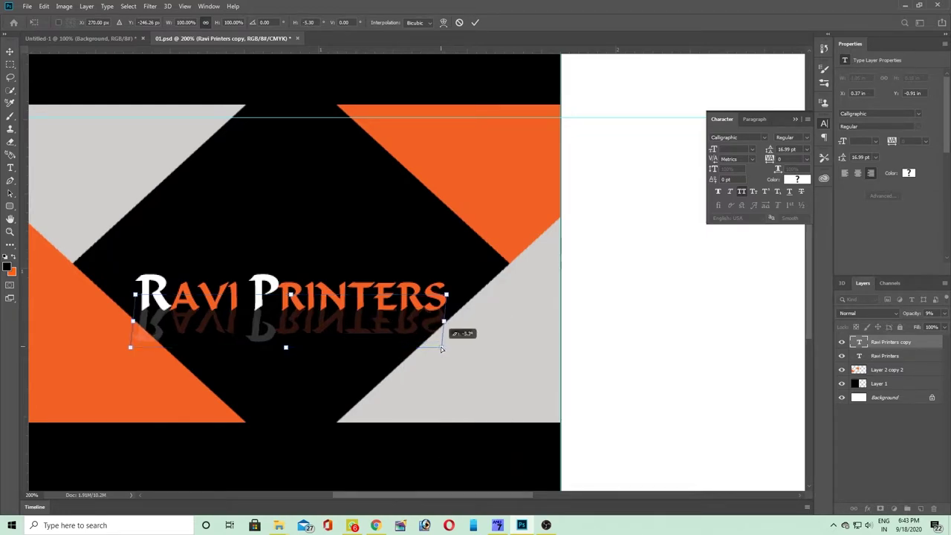
drag(292, 348, 310, 344)
right_click(321, 327)
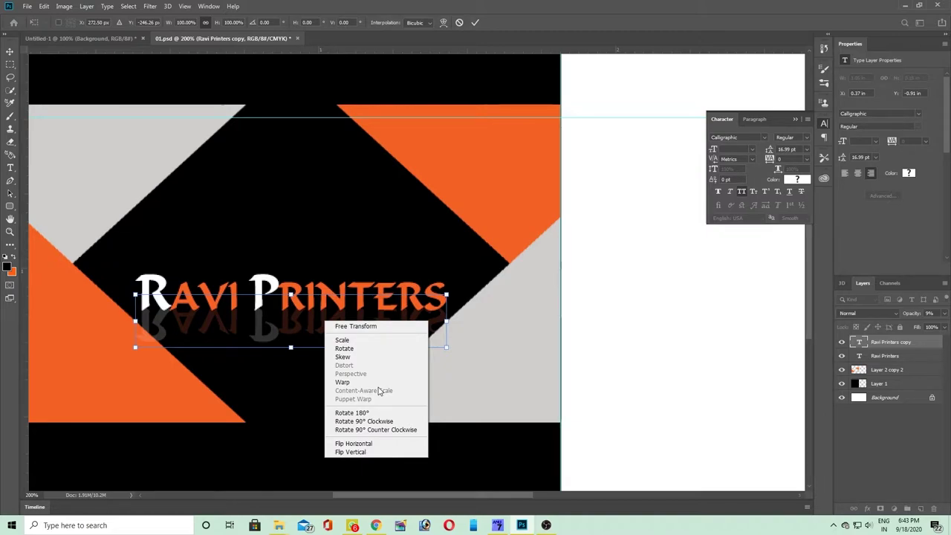
click(375, 340)
drag(446, 346, 446, 347)
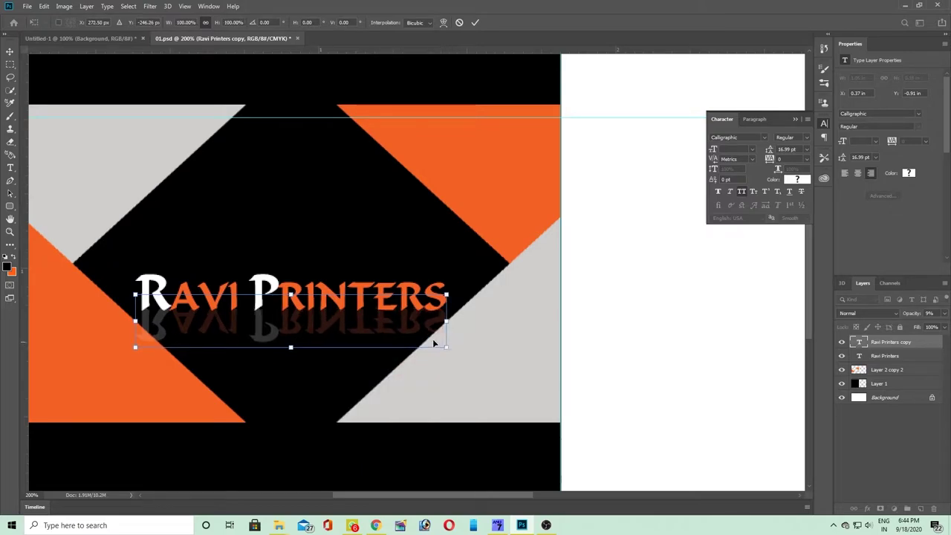
- Commit the reflection transform and zoom in on the title and reflection
key(Return)
key(Tab)
key(ctrl+plus)
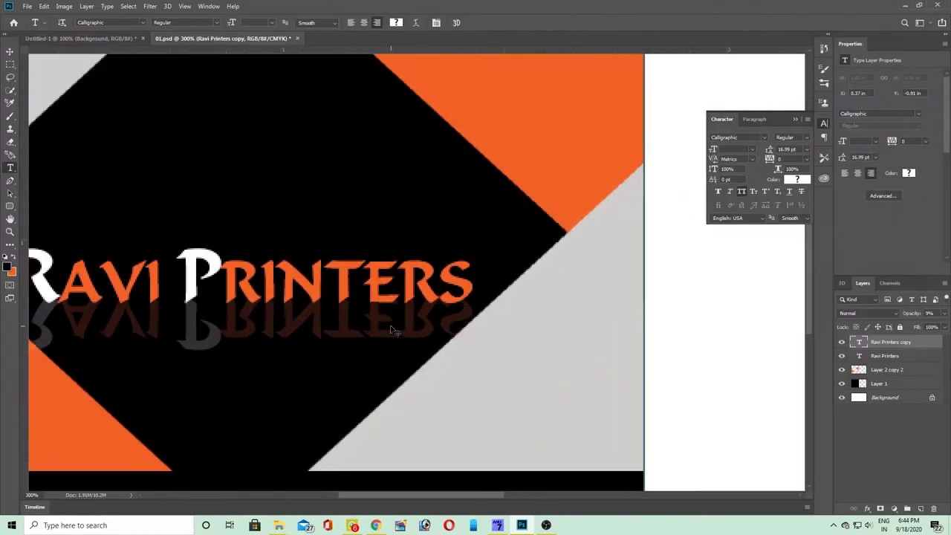
drag(373, 350, 532, 388)
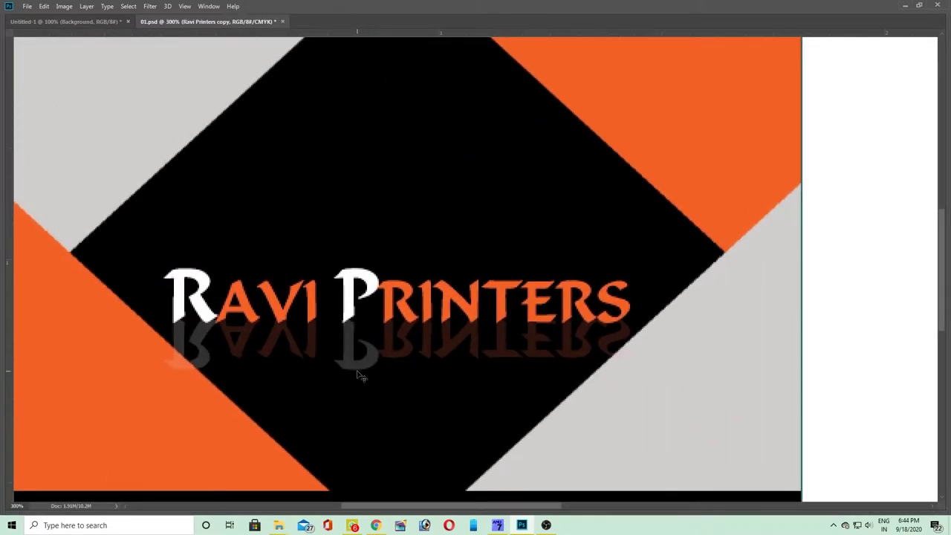
key(ctrl+t)
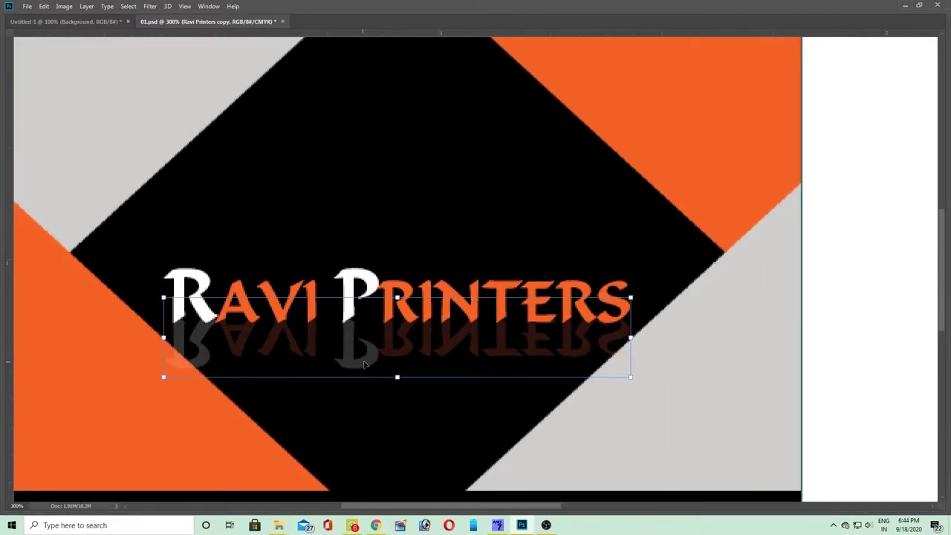
key(Return)
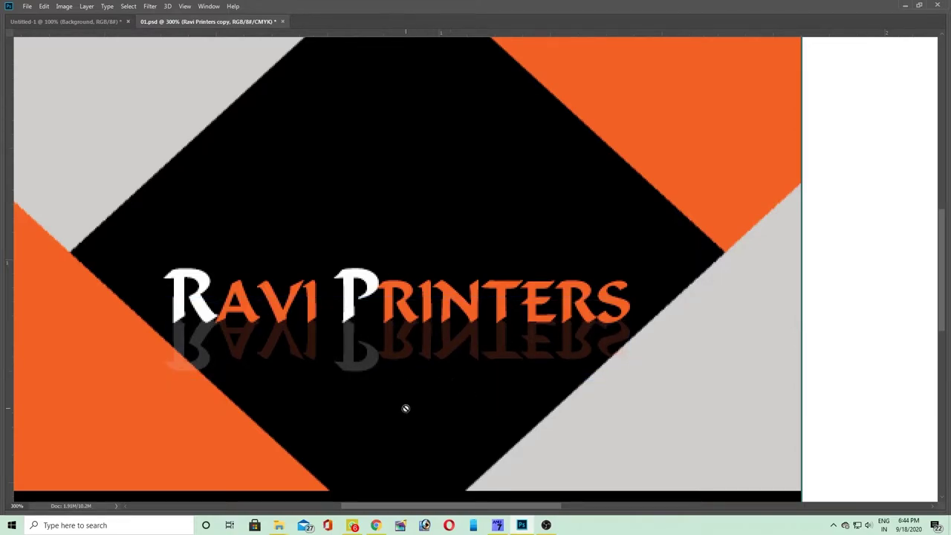
- Rasterize the Ravi Printers copy layer
right_click(393, 357)
click(396, 362)
key(F7)
right_click(920, 87)
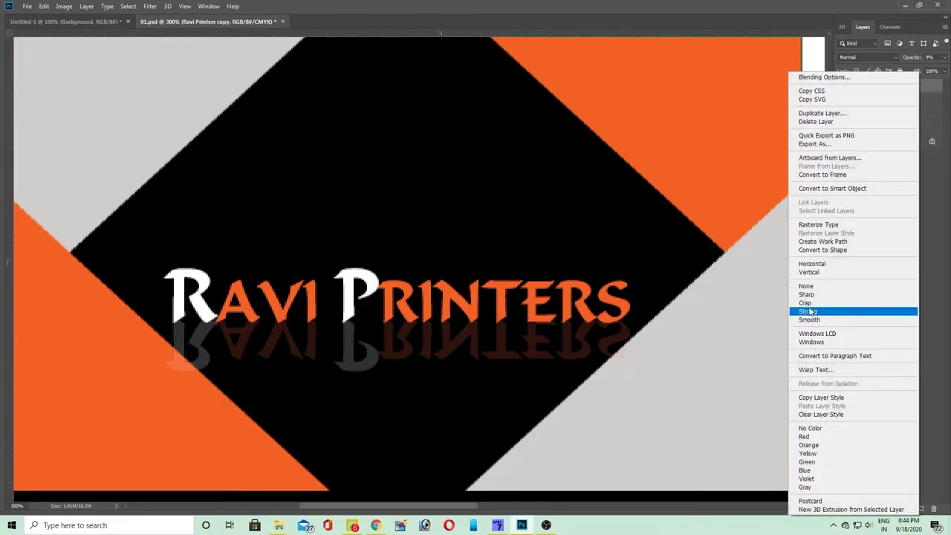
click(814, 230)
- Erase the reflection's lower part with a smaller eraser and stretch it slightly taller
key(bracketleft)
key(bracketleft)
key(bracketleft)
key(bracketleft)
key(bracketleft)
key(bracketleft)
mouse_move(196, 401)
mouse_down()
mouse_move(437, 395)
mouse_move(577, 409)
mouse_move(151, 398)
mouse_move(342, 425)
mouse_move(658, 408)
mouse_up()
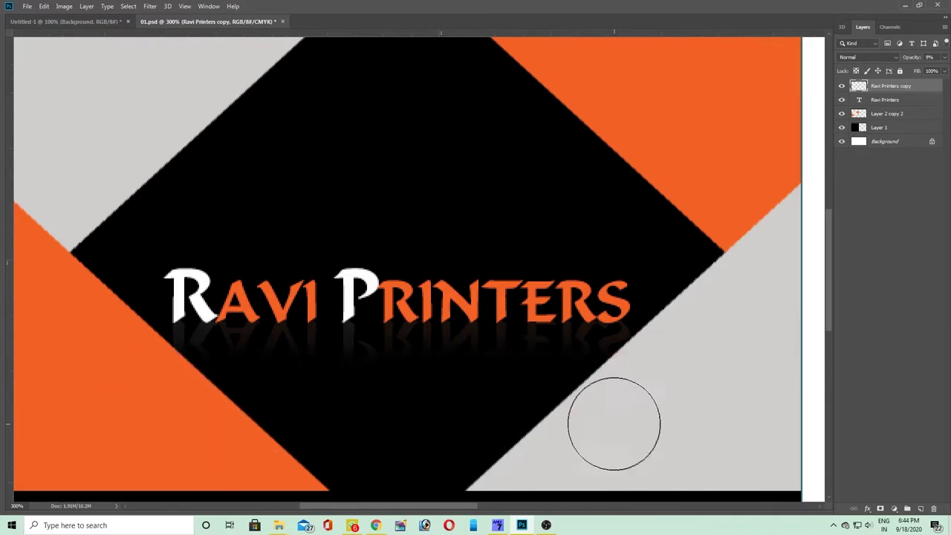
key(ctrl+t)
drag(395, 369, 403, 381)
key(Return)
key(Tab)
- Select both Ravi Printers title layers and nudge them up a few pixels
scroll(540, 376, down, 1)
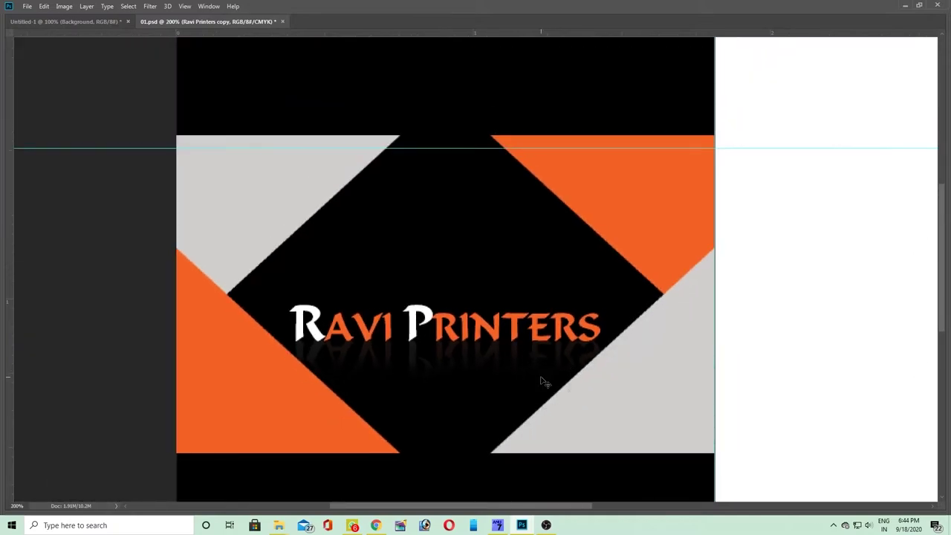
key(Tab)
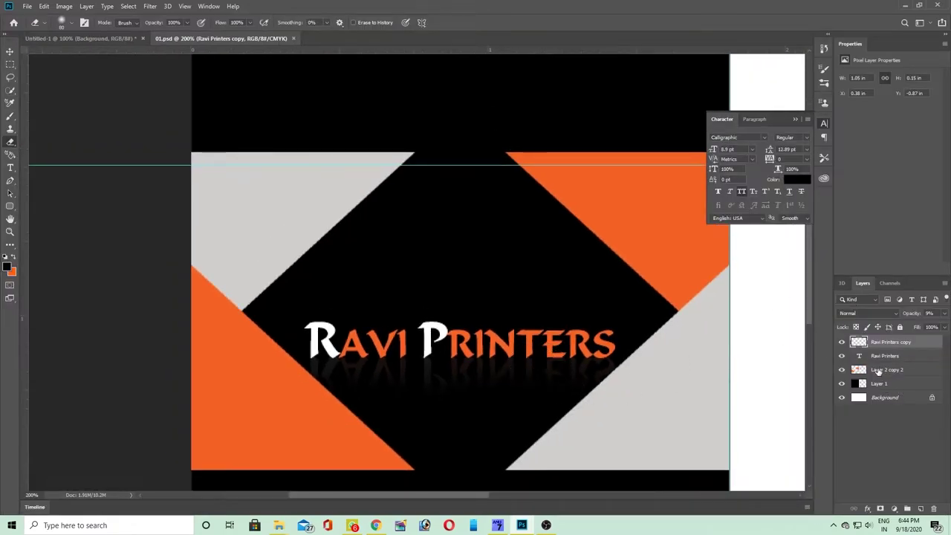
click(880, 373)
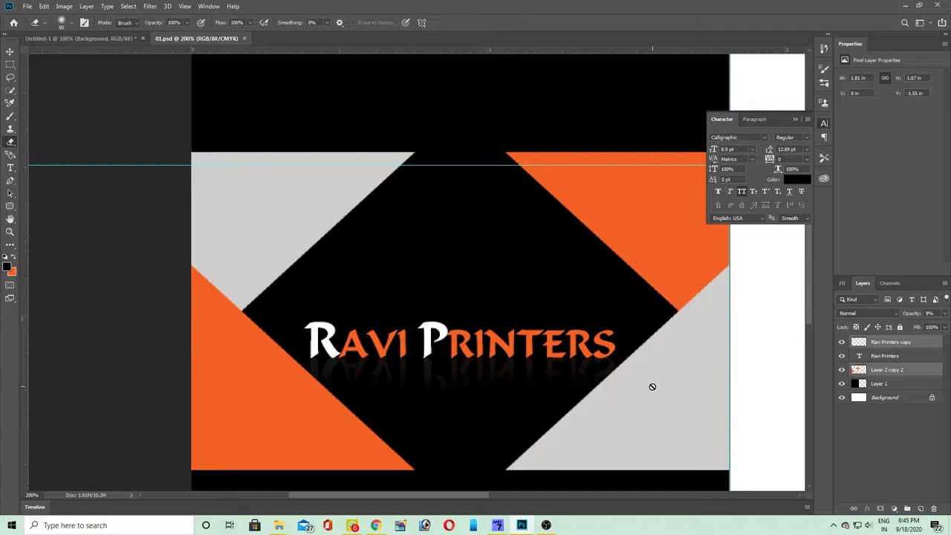
key(v)
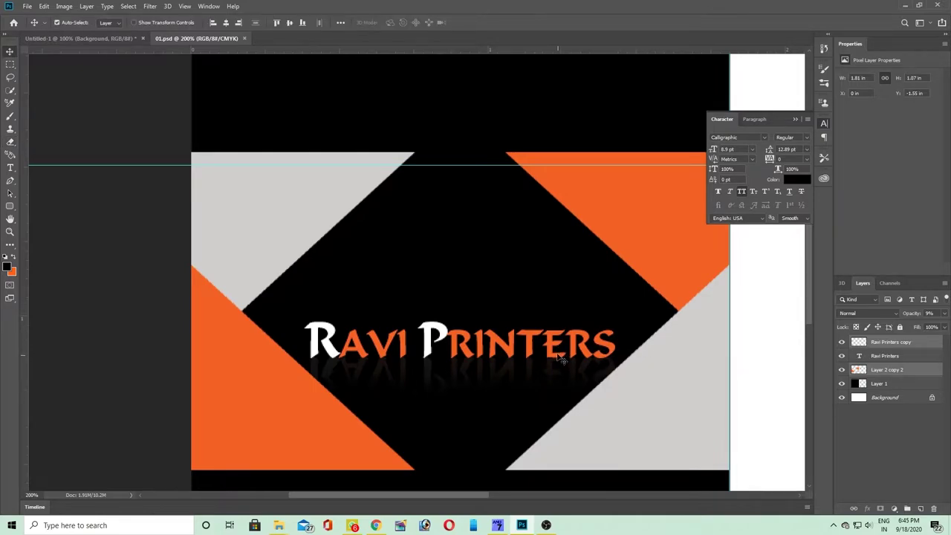
click(886, 396)
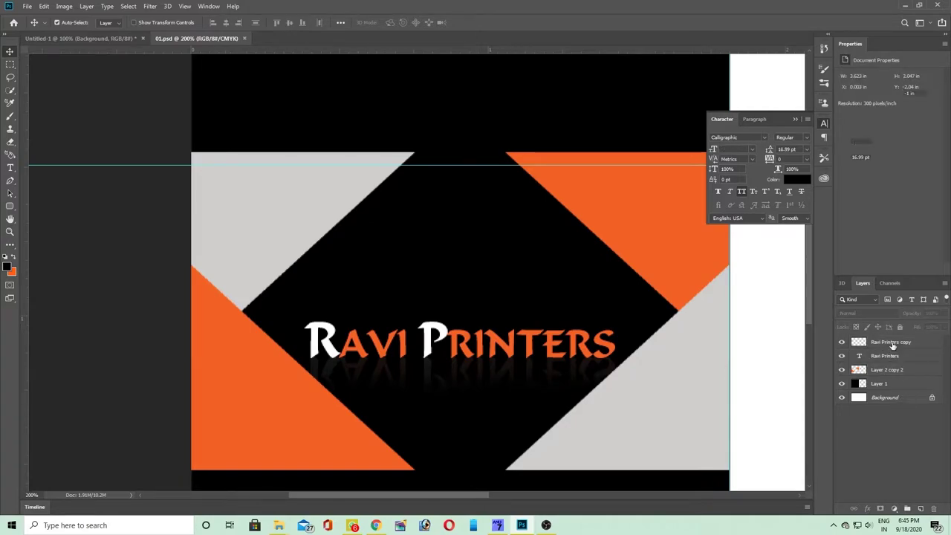
click(891, 343)
shift+click(886, 355)
drag(468, 358, 468, 356)
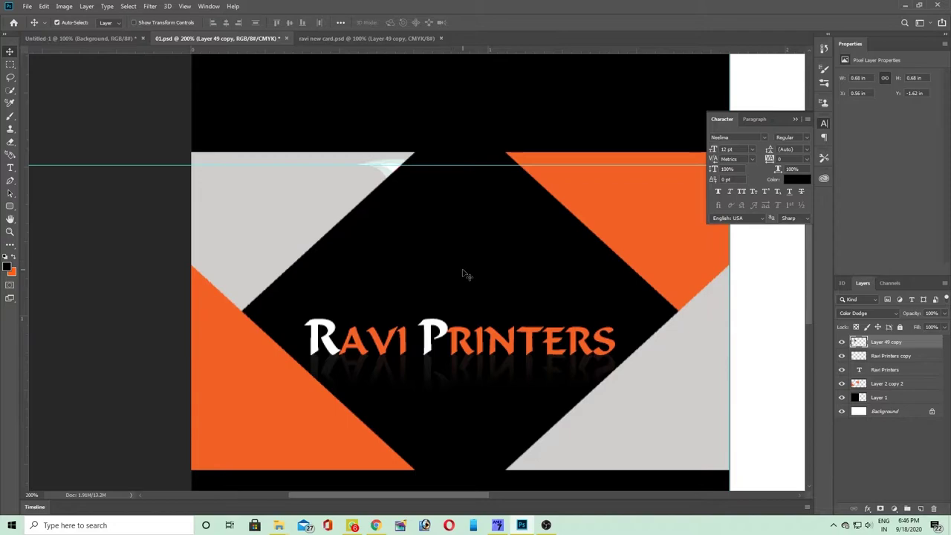
- Shift Layer 49 copy right and down, then set its blend mode to Normal
key(ctrl+t)
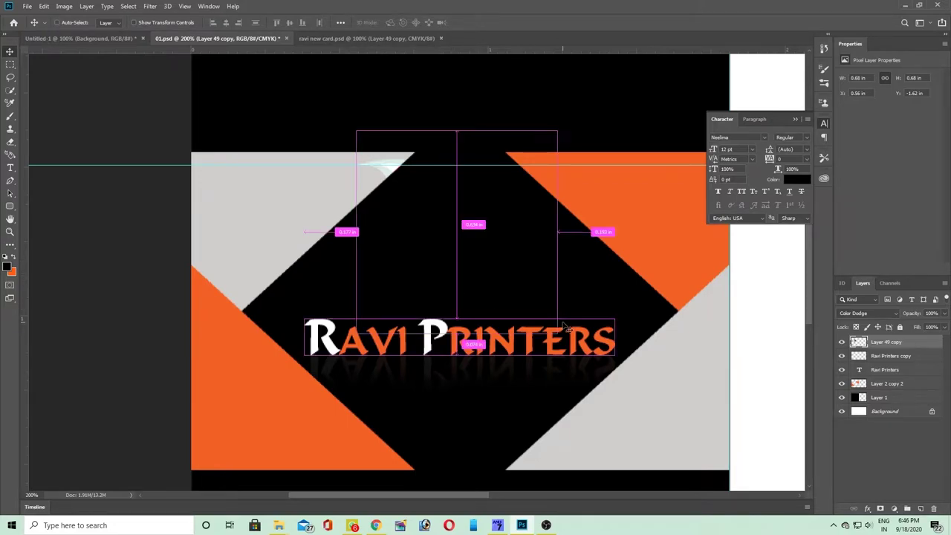
drag(460, 235, 486, 245)
key(Return)
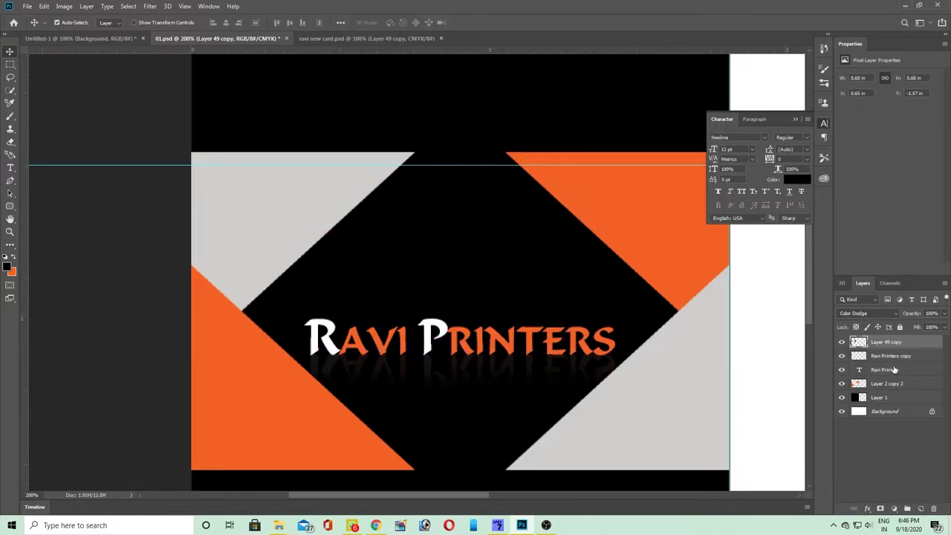
click(865, 314)
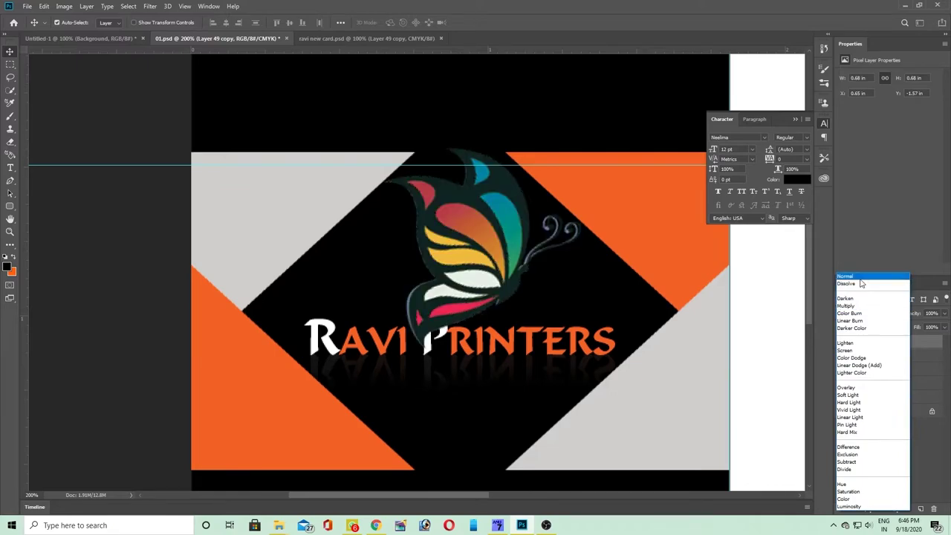
click(859, 278)
- Scale the butterfly to about 48% and place it above the RAVI PRINTERS title
key(ctrl+t)
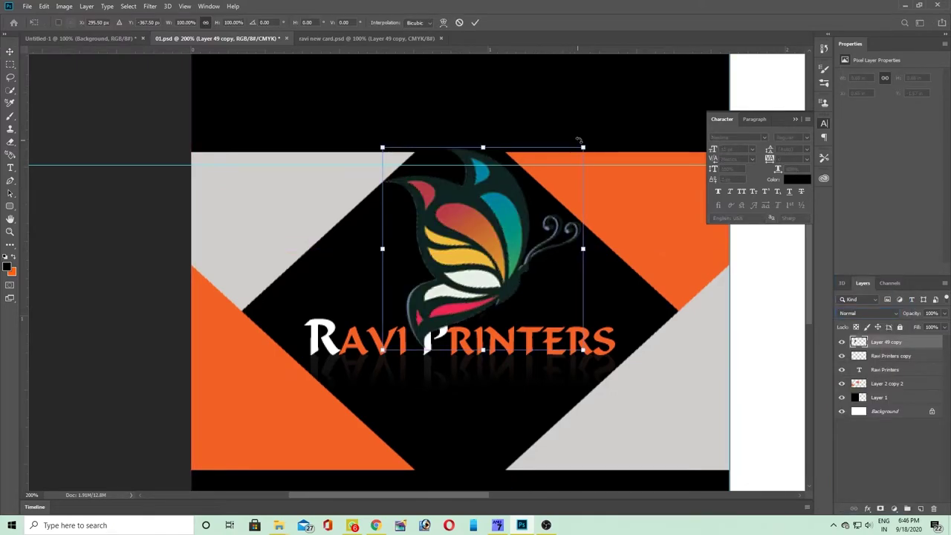
drag(582, 148, 479, 250)
drag(432, 311, 478, 228)
key(Return)
scroll(453, 256, up, 1)
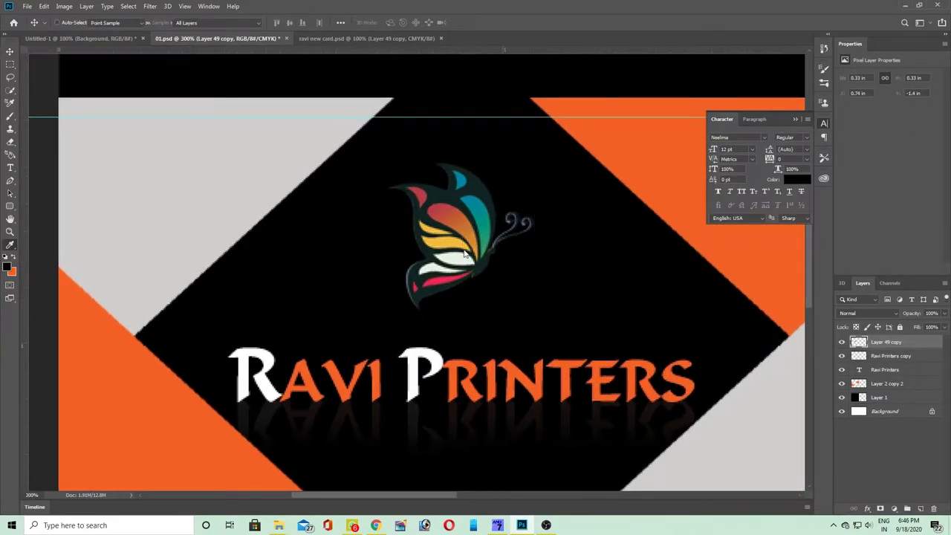
- Apply Hue/Saturation at Hue -32, Saturation +100 to the butterfly, then nudge it down slightly
key(ctrl+u)
drag(456, 99, 286, 124)
drag(214, 191, 220, 255)
text(0)
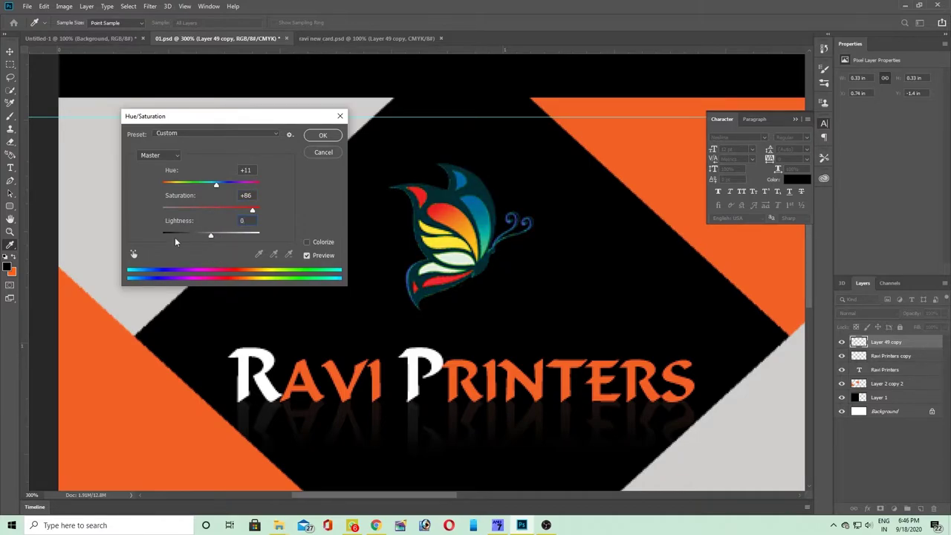
drag(218, 184, 195, 184)
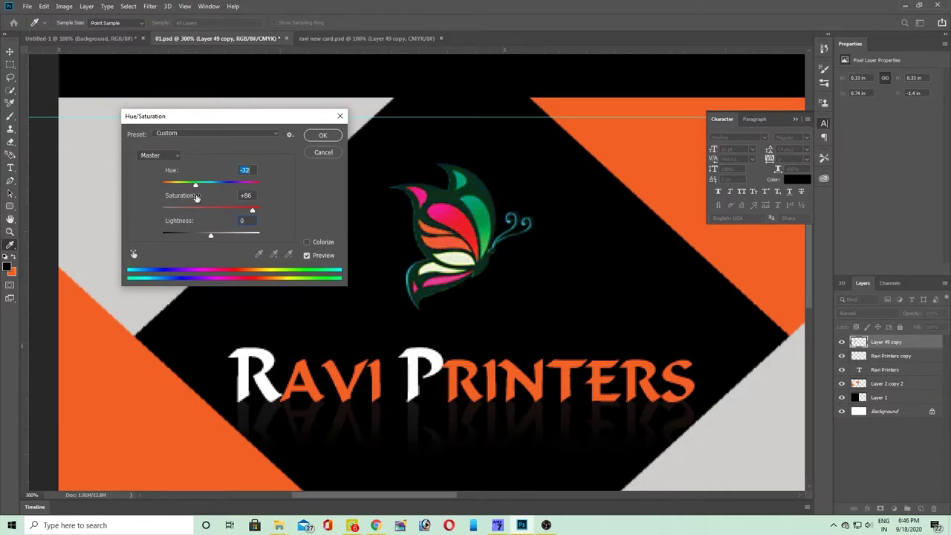
drag(253, 213, 274, 243)
click(323, 135)
key(Tab)
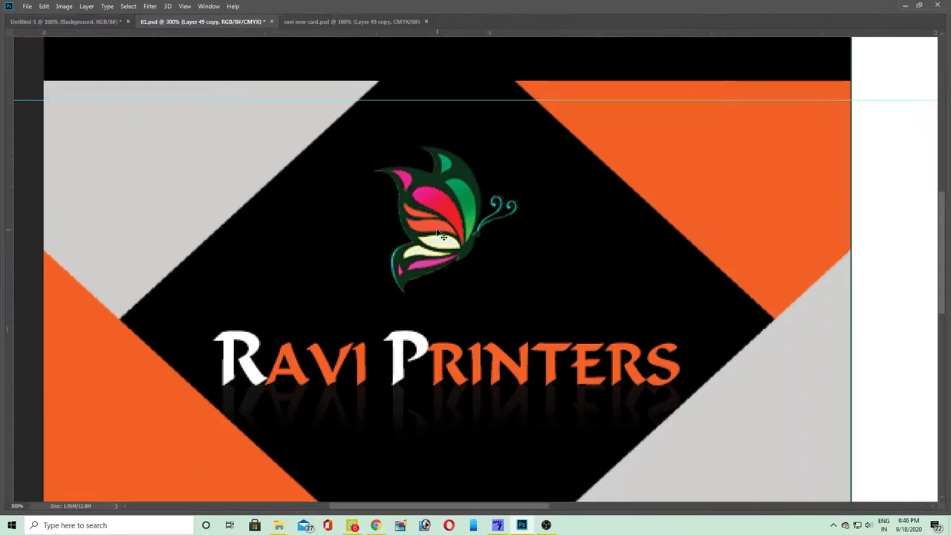
drag(458, 273, 457, 285)
- Save, duplicate the butterfly slightly to the right, and try Darken and Lighten modes on the original
key(Tab)
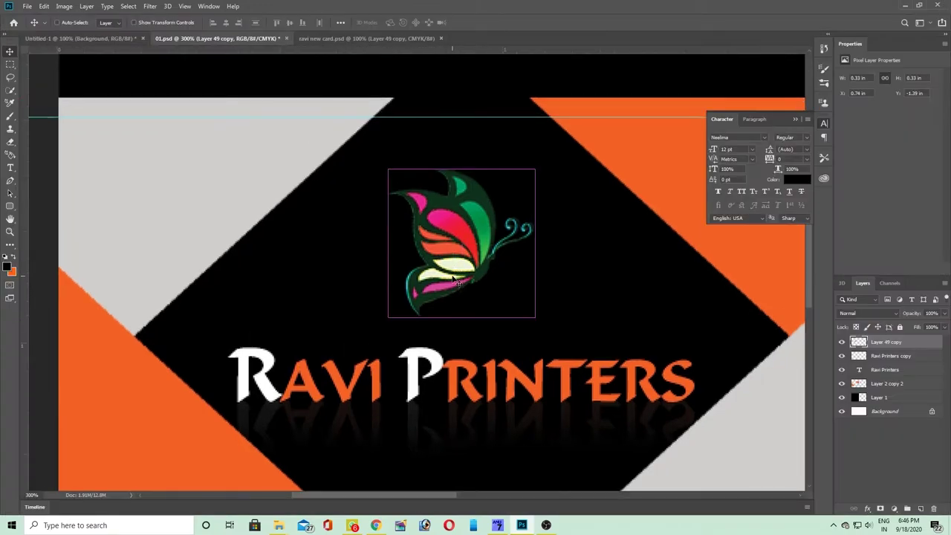
key(ctrl+s)
drag(459, 243, 465, 244)
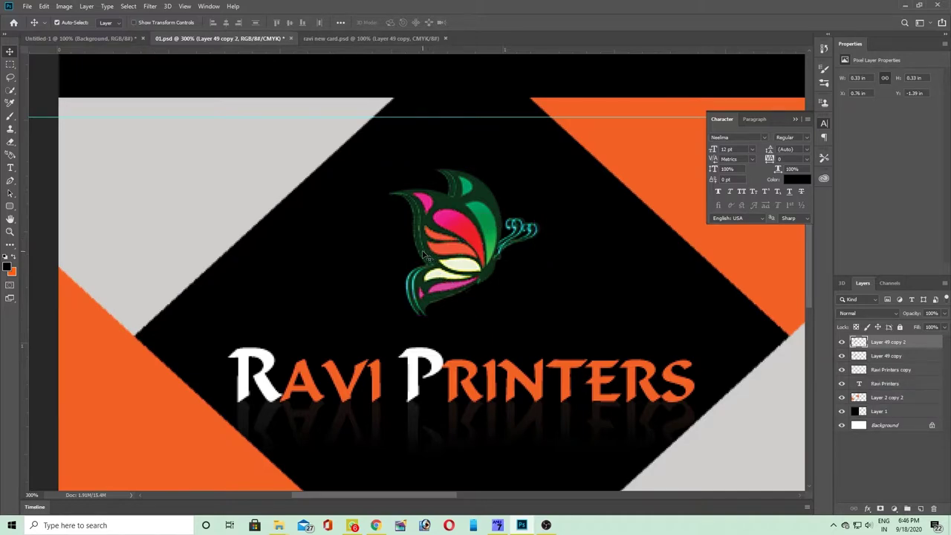
click(421, 255)
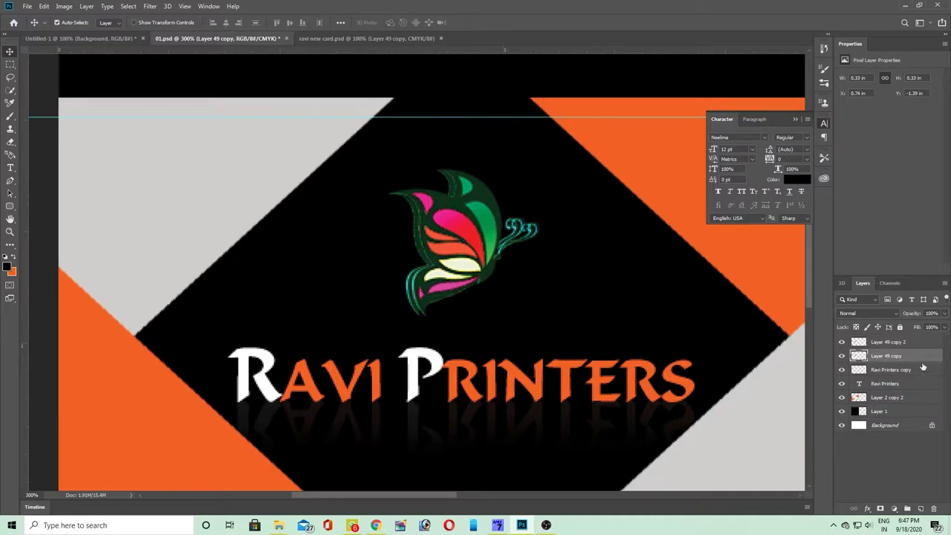
click(859, 315)
click(855, 300)
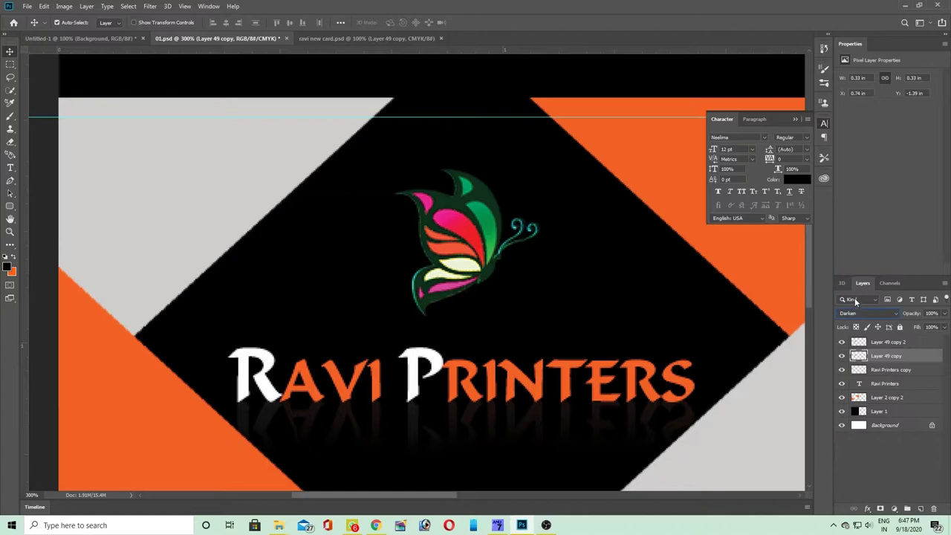
key(Down)
key(Down)
key(Down)
key(Down)
key(Down)
key(Down)
key(Down)
key(Down)
key(Down)
key(Down)
key(Down)
key(Down)
key(Down)
key(Down)
- Add a Color Overlay layer style to the original butterfly layer, Layer 49 copy
click(86, 5)
click(215, 102)
click(504, 221)
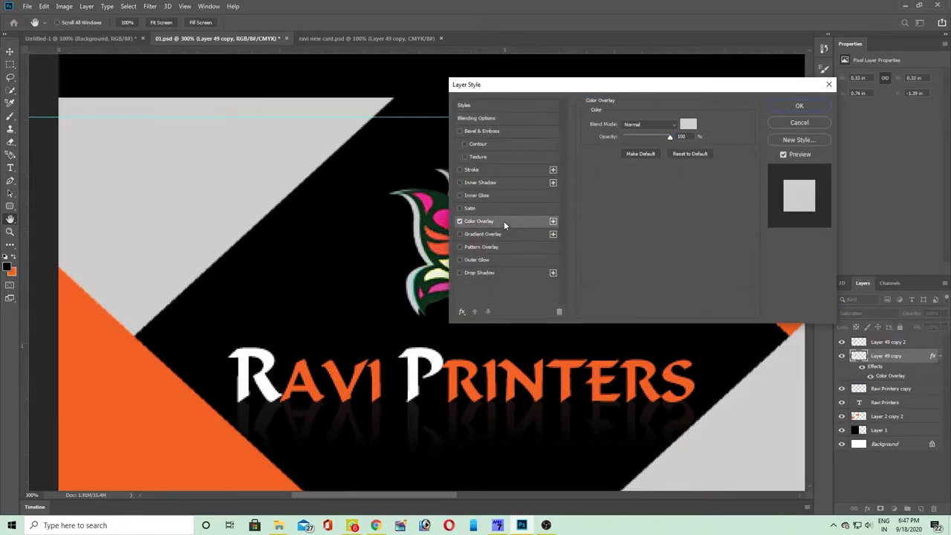
click(799, 107)
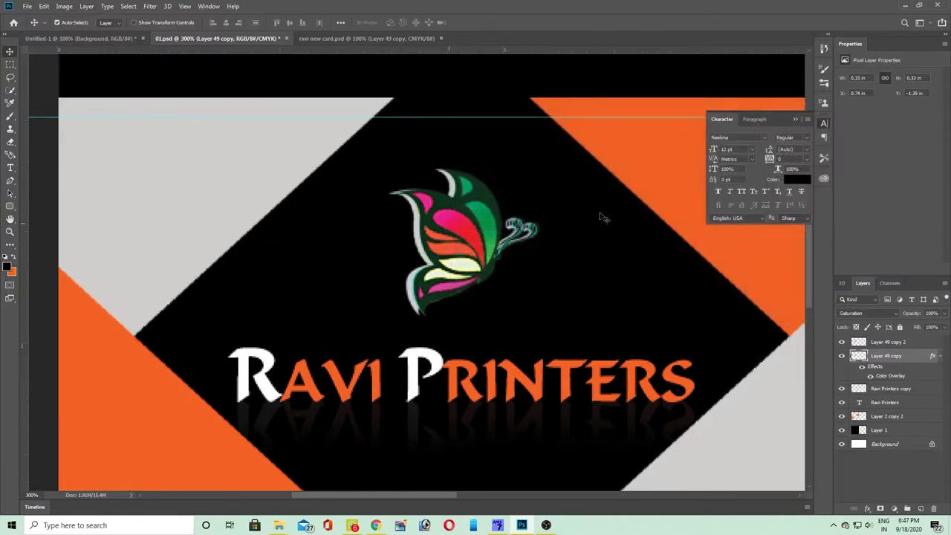
scroll(436, 253, down, 2)
scroll(445, 255, up, 3)
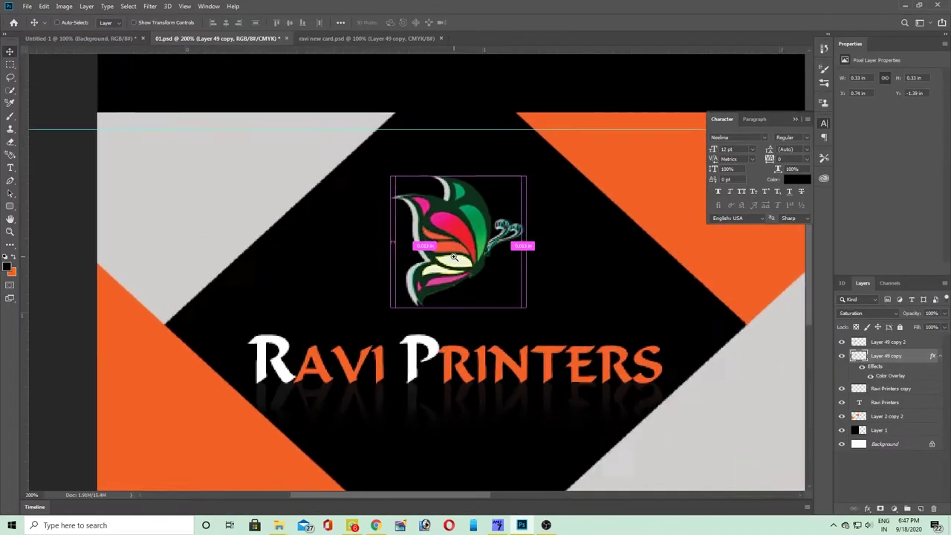
key(h)
key(alt+l)
key(y)
key(b)
- Set the overlay colour to the card's sampled orange ff6014, giving the butterfly an orange outline
click(546, 217)
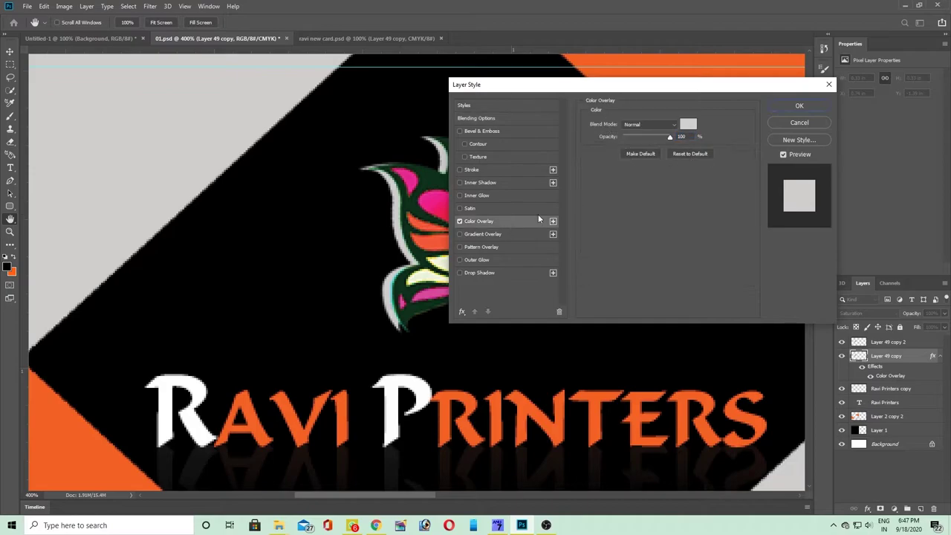
click(688, 125)
click(678, 68)
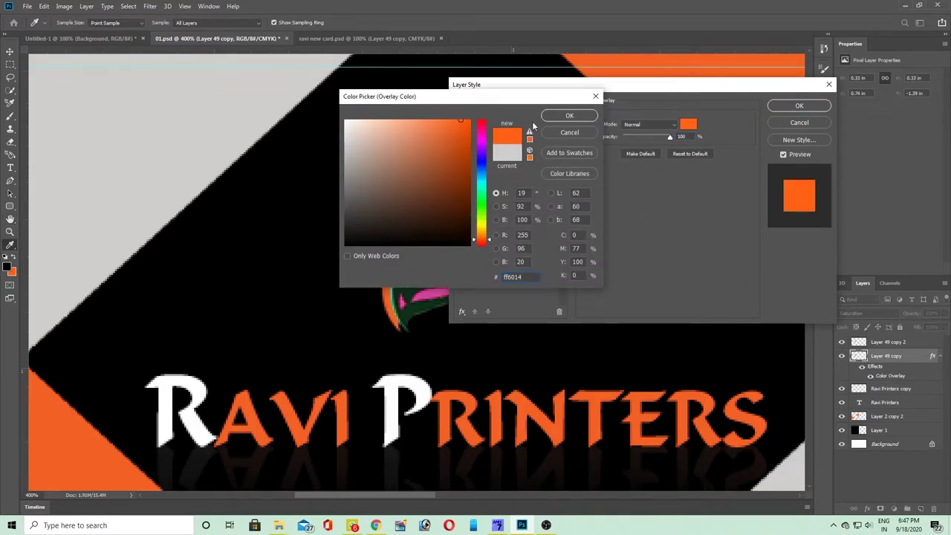
click(568, 115)
key(Return)
key(v)
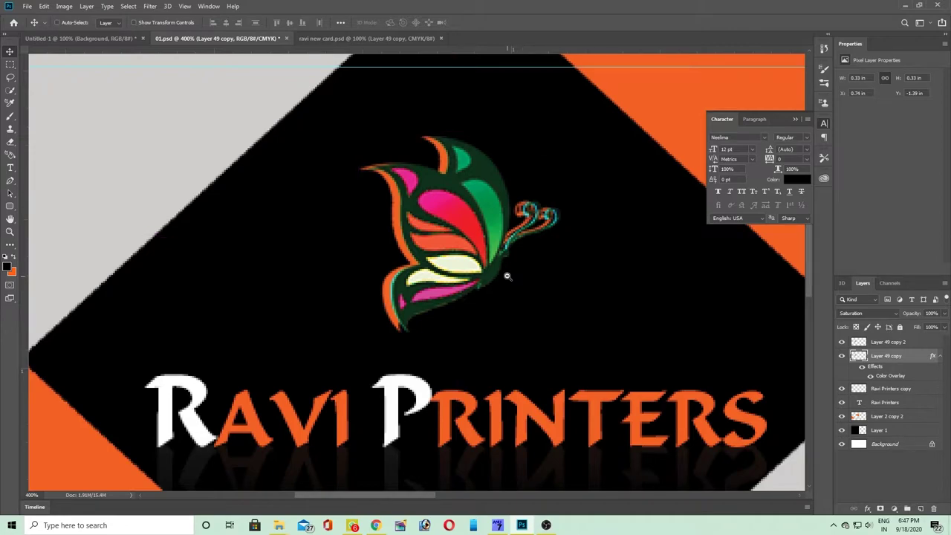
key(ctrl+1)
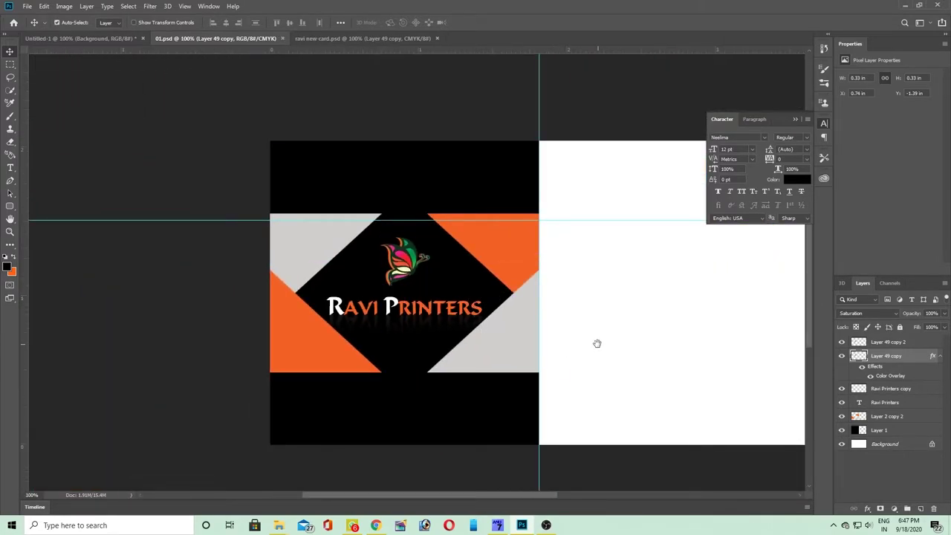
- Add the owner's name as a MurrayHill Bd BT text layer on the white back
drag(598, 343, 397, 346)
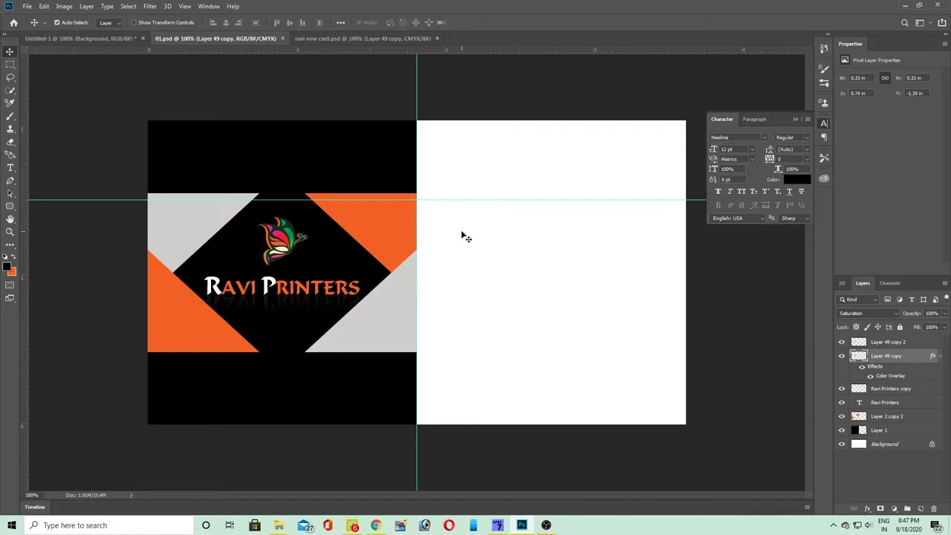
key(t)
click(473, 219)
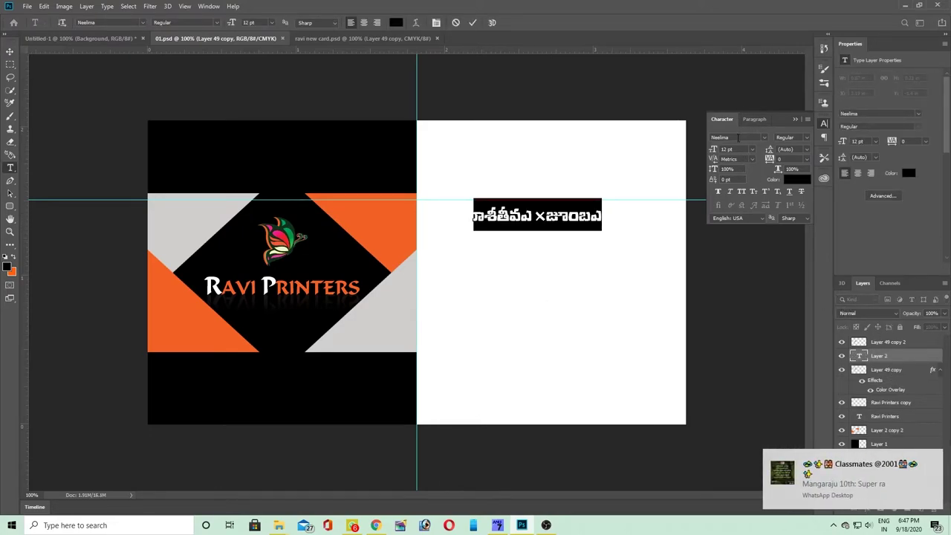
key(Down)
key(Down)
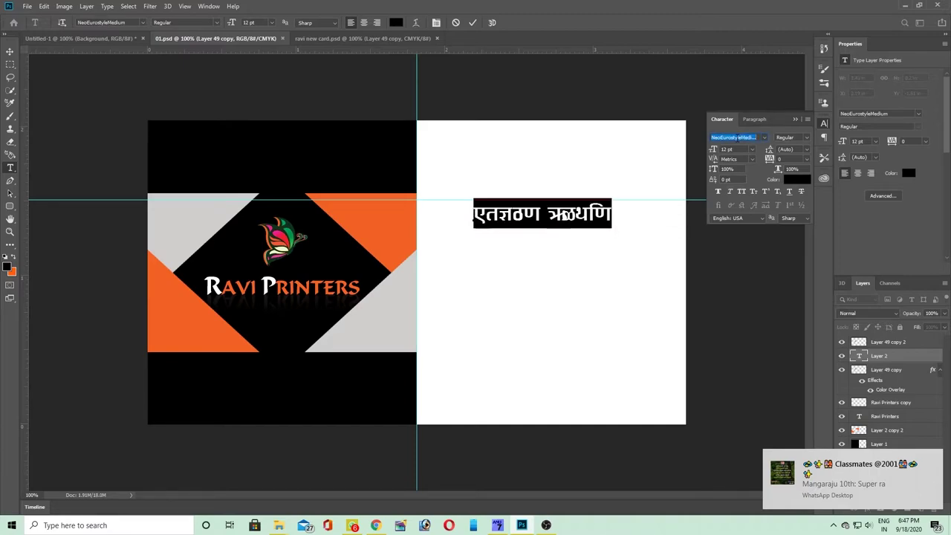
key(Down)
key(Down)
key(Down)
key(Down)
key(Down)
key(Down)
key(Down)
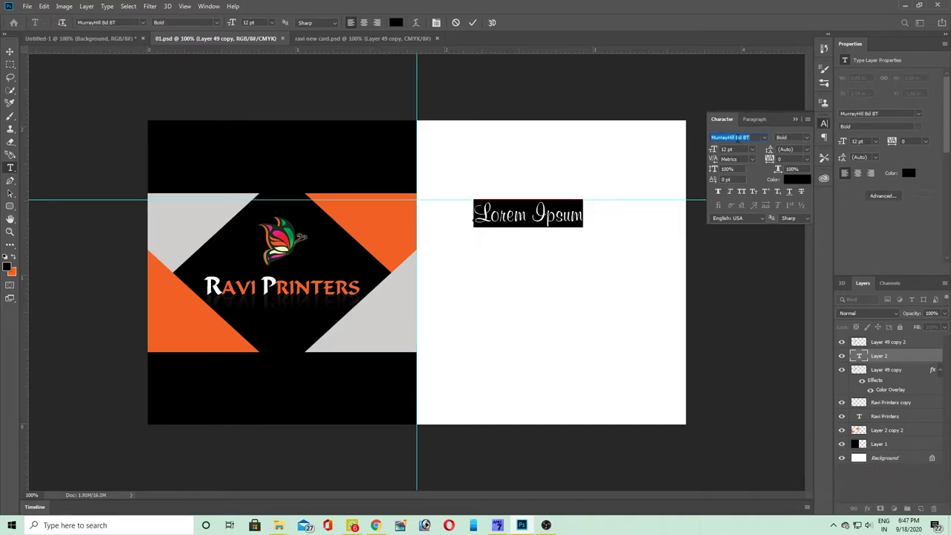
key(Return)
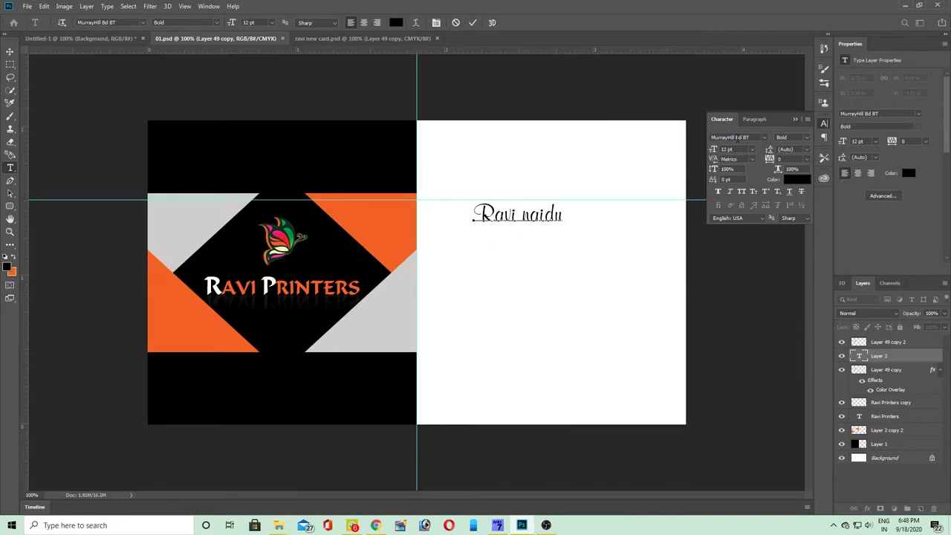
text(N)
key(ctrl+Return)
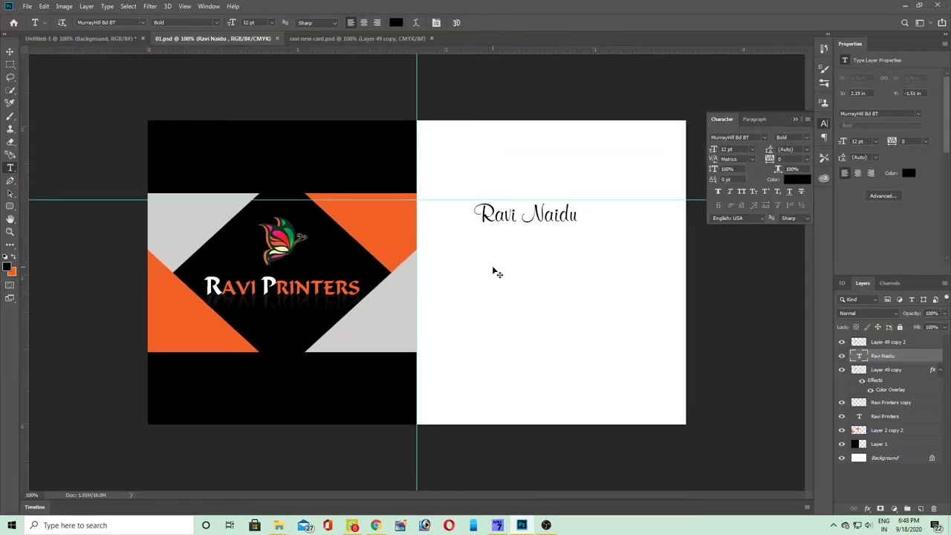
- Move the name to the top right and scale it to about 91%
key(ctrl+t)
drag(525, 214, 609, 164)
drag(554, 174, 565, 172)
key(Return)
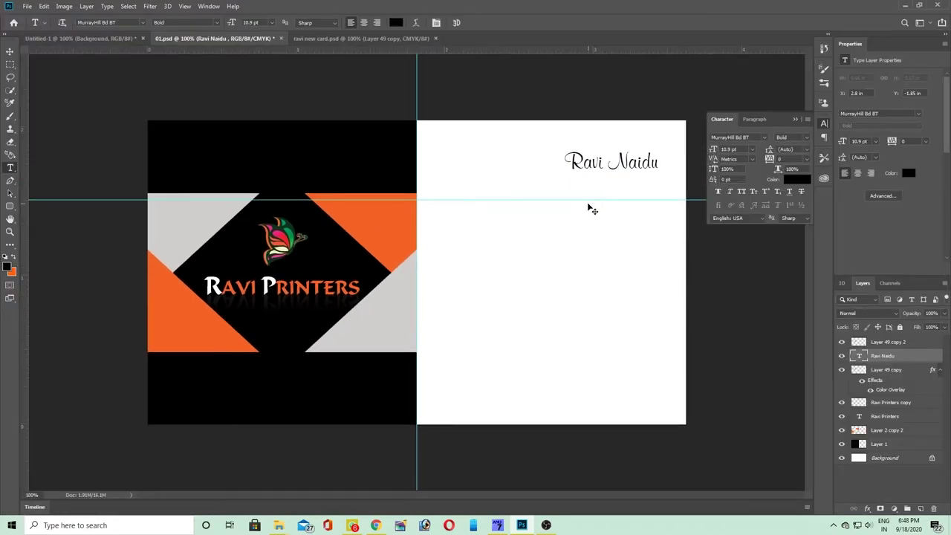
- Duplicate the name below itself, retype the copy as 'prop.', and move it under the name
drag(629, 162, 628, 187)
click(627, 188)
key(ctrl+a)
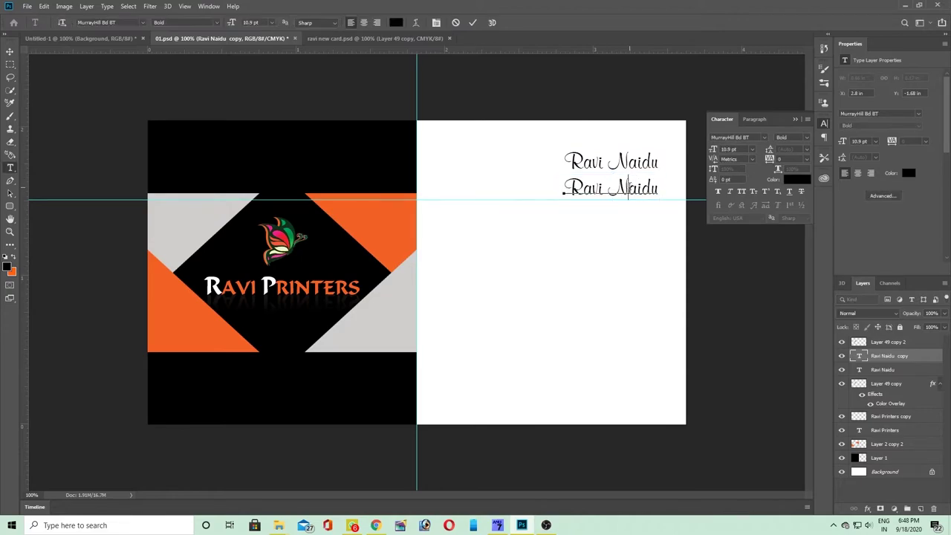
text(prop.)
key(ctrl+Return)
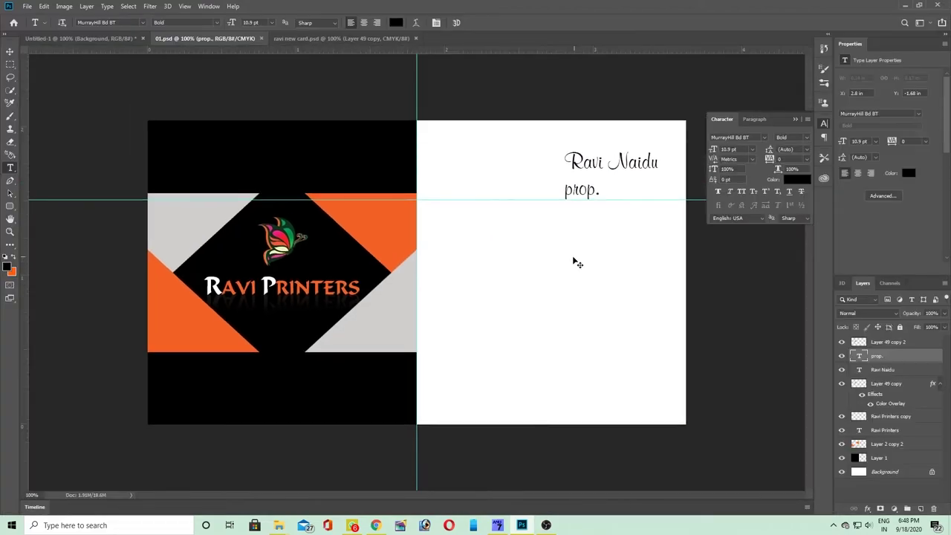
key(ctrl+t)
drag(594, 193, 661, 185)
key(Return)
- Nudge 'prop.' slightly left so it sits beneath the surname
key(Tab)
scroll(696, 193, up, 4)
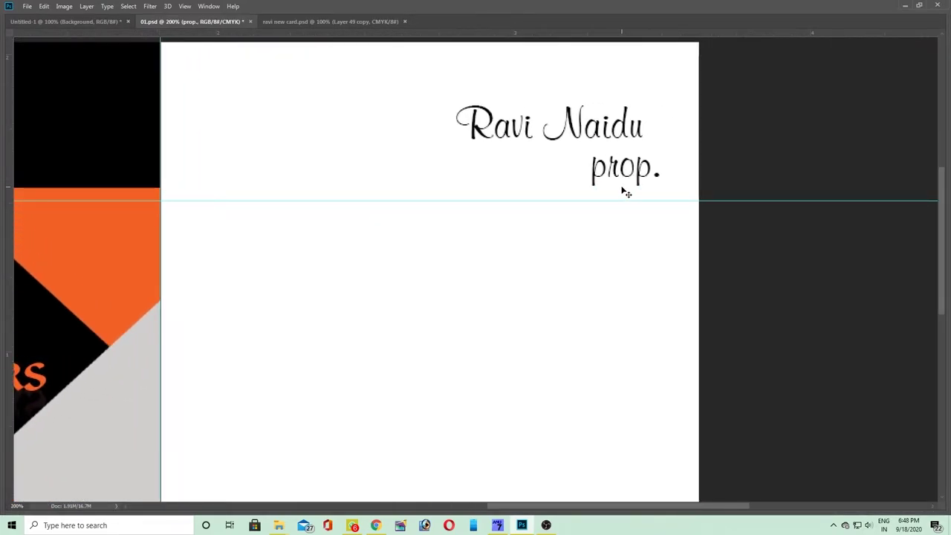
key(ctrl+t)
drag(616, 181, 606, 171)
key(Return)
- Place a vertical guide and right-align both the name and 'prop.' to it
drag(10, 168, 657, 191)
click(618, 156)
key(ctrl+t)
drag(628, 132, 648, 128)
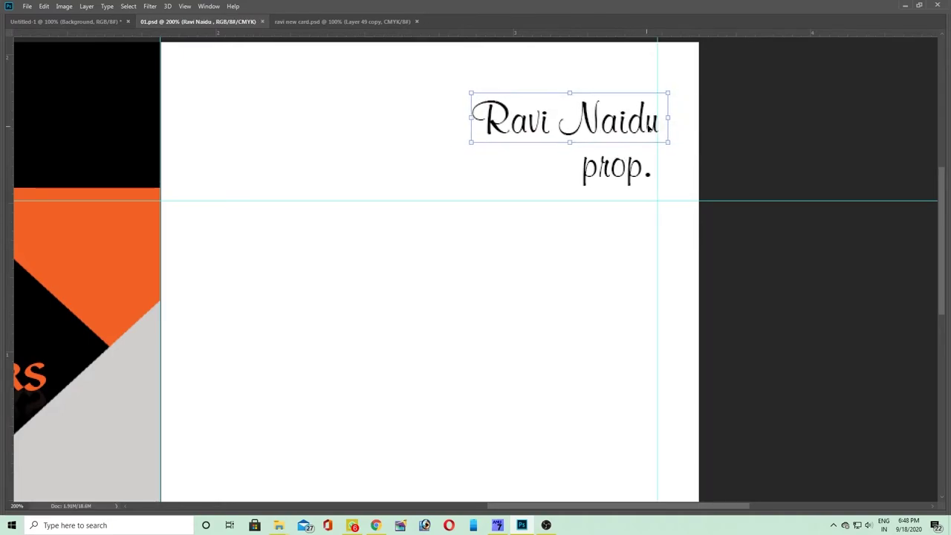
key(Return)
click(616, 167)
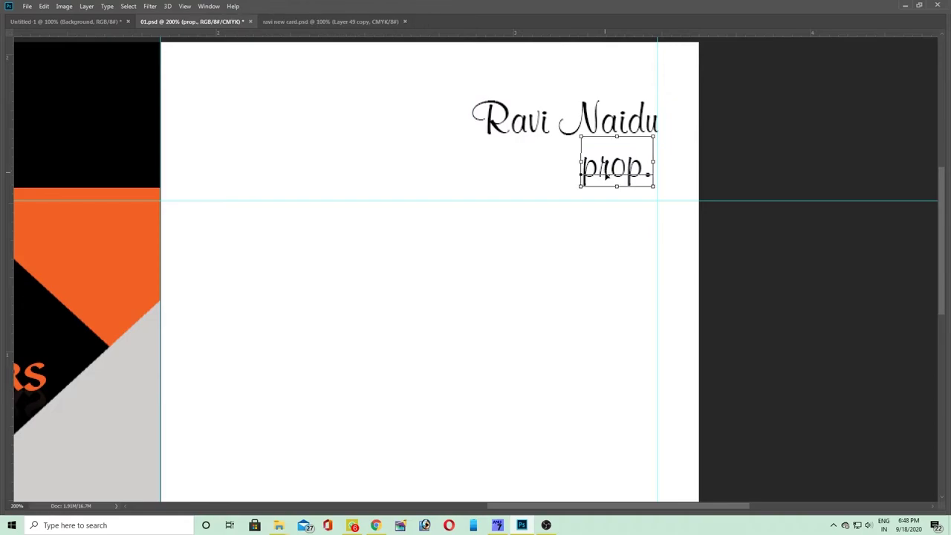
key(ctrl+t)
click(646, 175)
- Restore the panels, collapse the Character panel, and select the name text layer
key(Return)
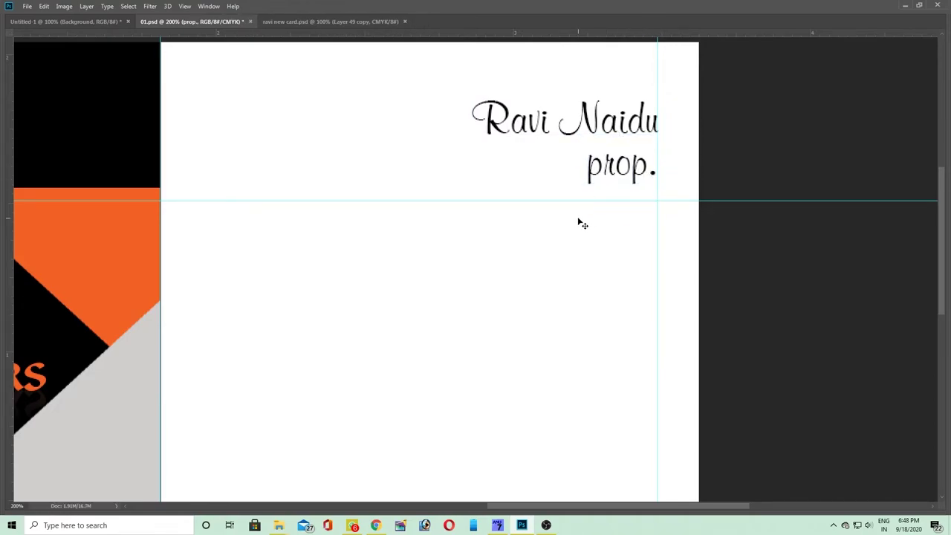
key(ctrl+minus)
key(Tab)
key(Tab)
key(Tab)
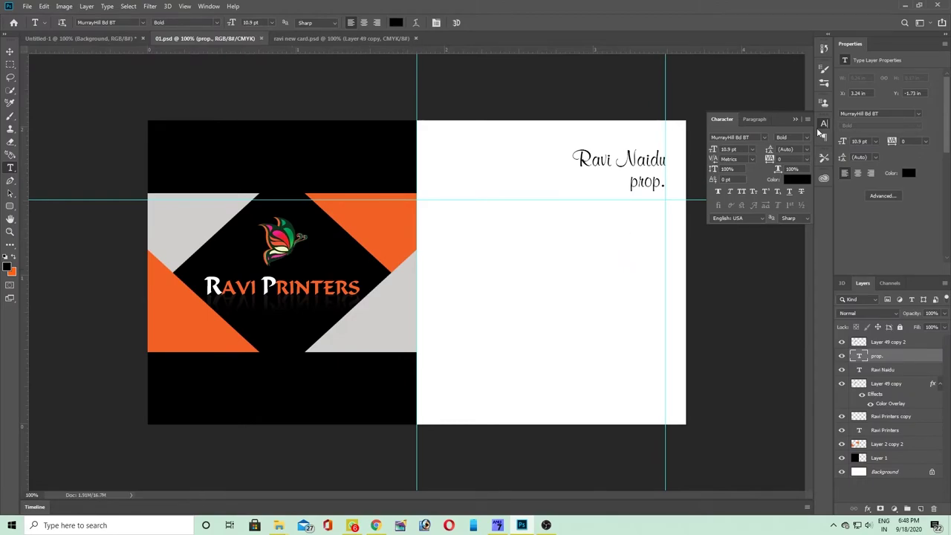
click(823, 124)
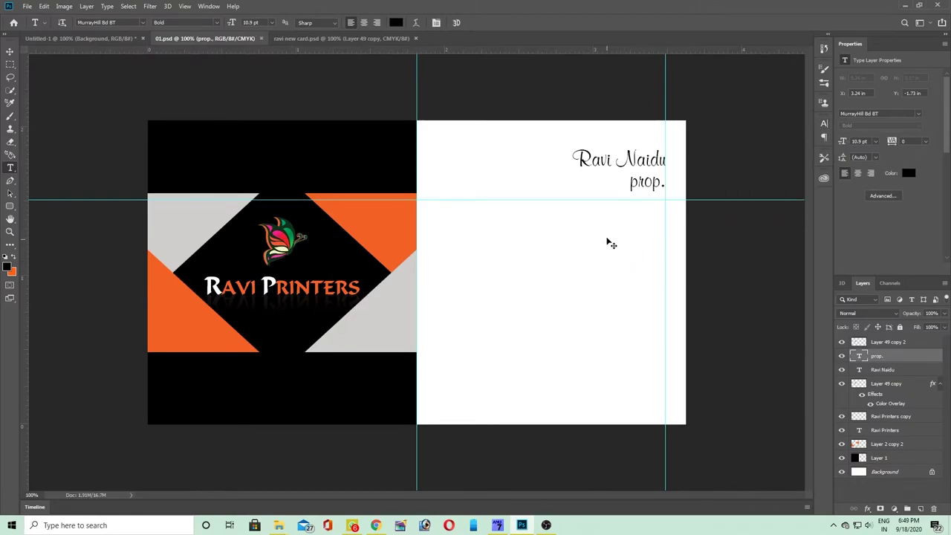
key(ctrl+plus)
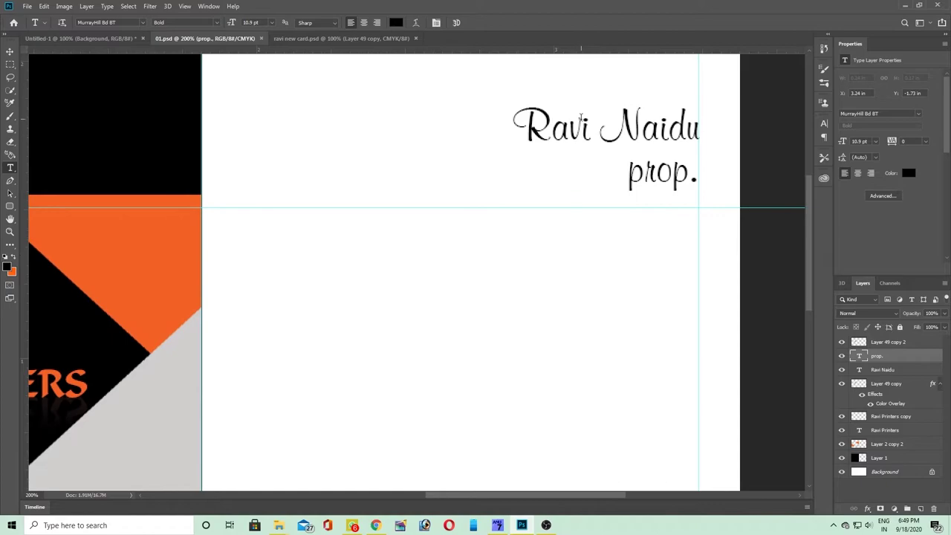
ctrl+click(581, 119)
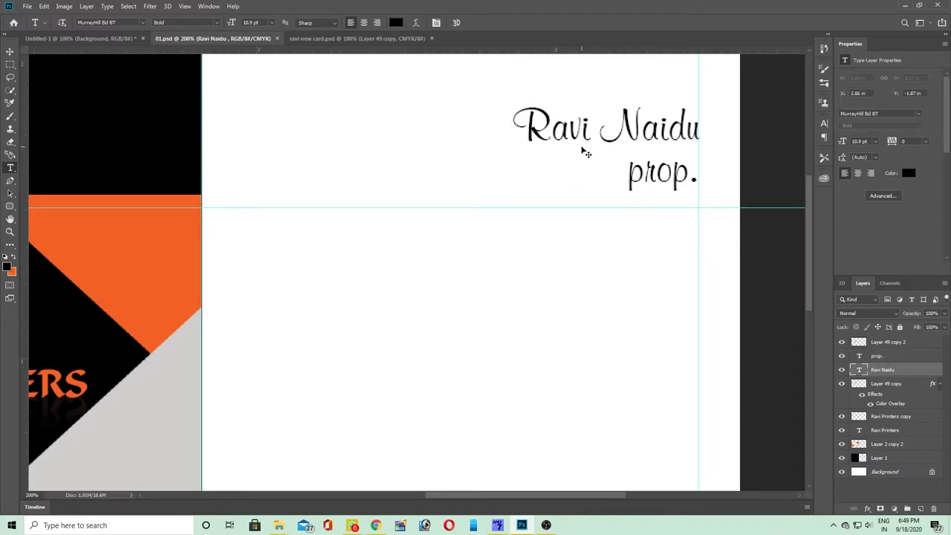
- Duplicate the name lower down, replace it with the phone number, and set it in NewsGoth BT
drag(586, 149, 549, 332)
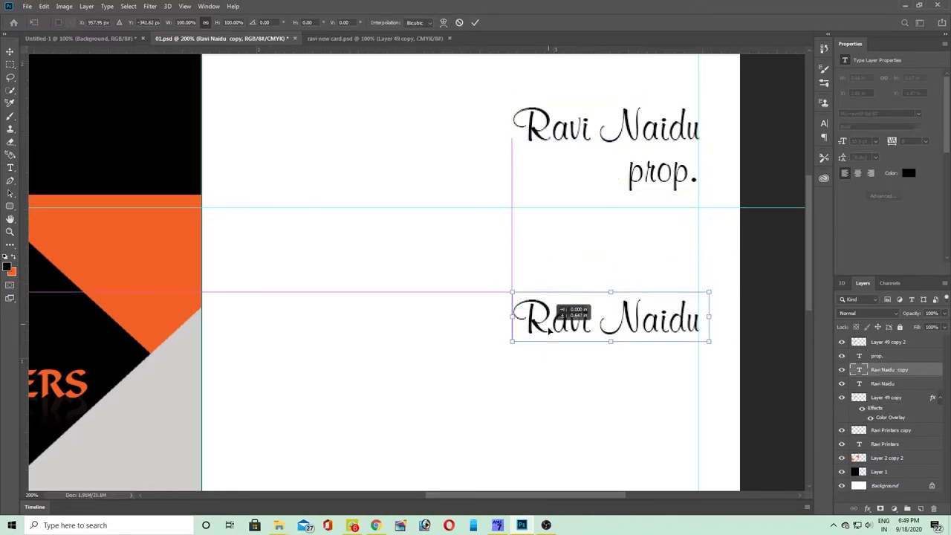
double_click(550, 327)
key(ctrl+a)
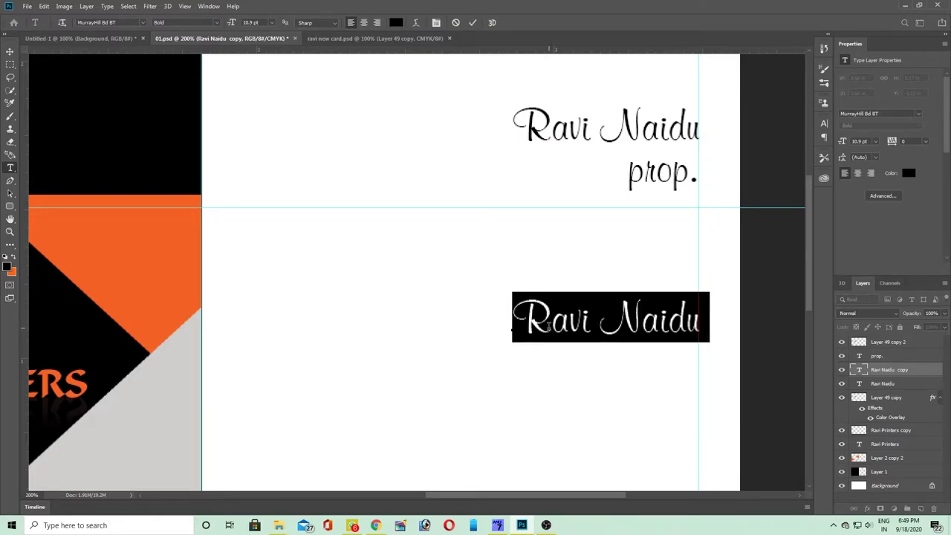
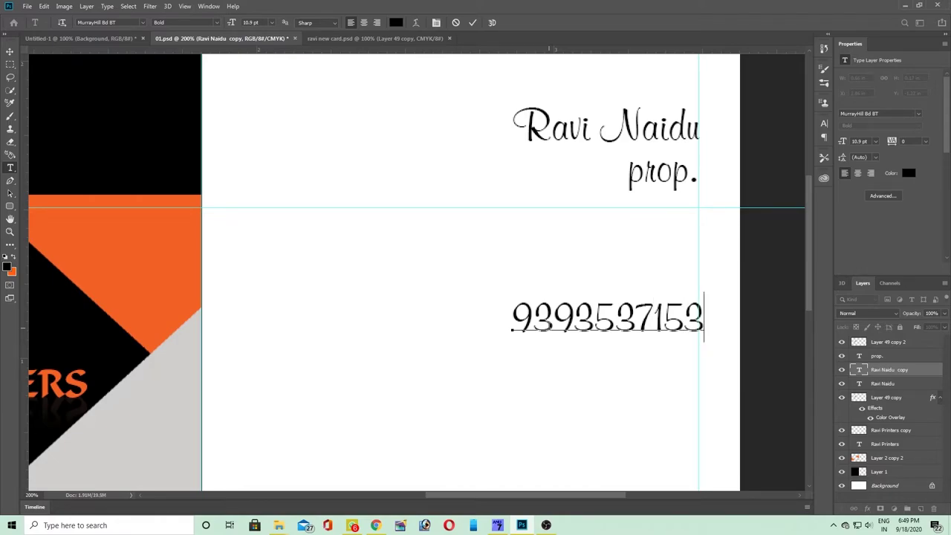
key(ctrl+a)
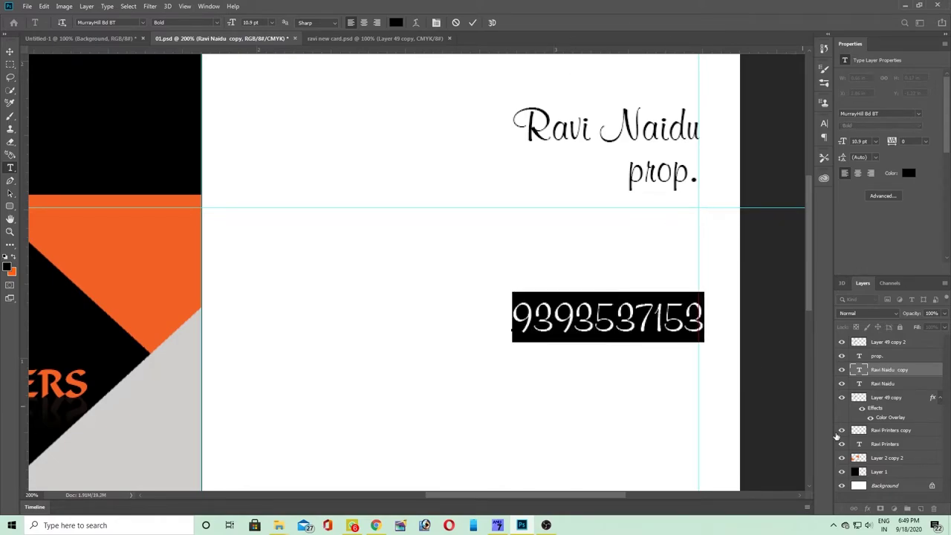
click(144, 22)
key(Down)
key(Down)
key(Down)
key(Down)
key(Down)
key(Down)
key(Down)
key(Down)
key(Down)
key(Down)
key(Down)
key(Down)
key(Down)
key(Down)
key(Down)
key(Down)
key(Down)
key(Down)
key(Down)
key(Down)
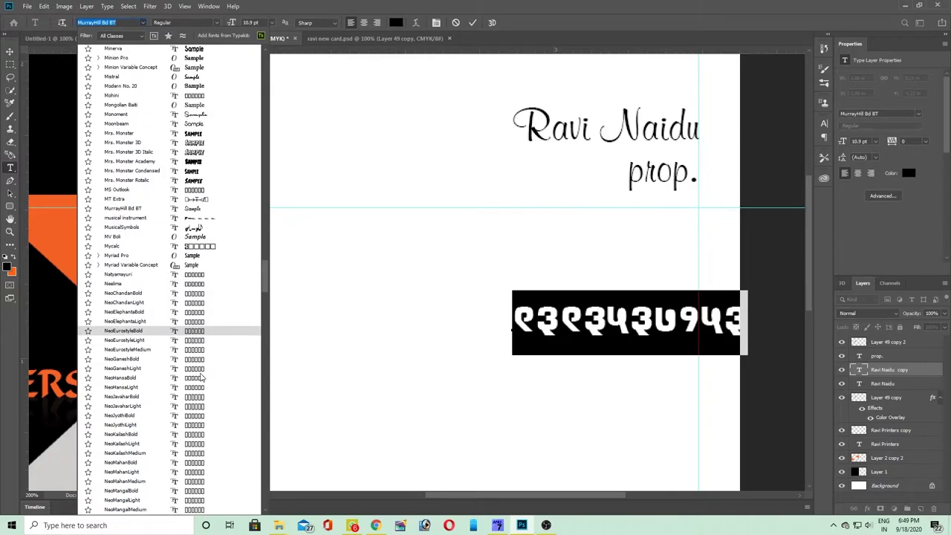
scroll(192, 377, down, 1)
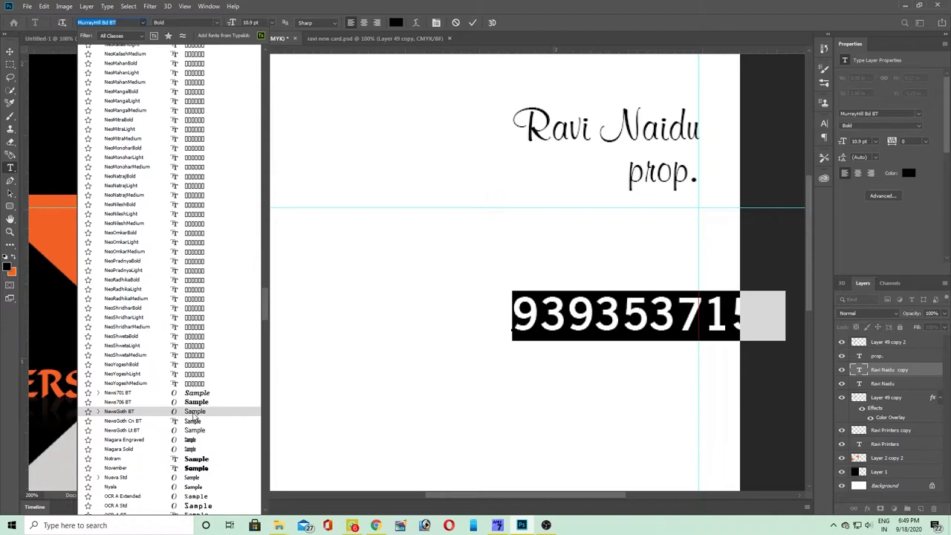
click(193, 413)
- Move the phone number left beneath the name and duplicate its layer
click(428, 324)
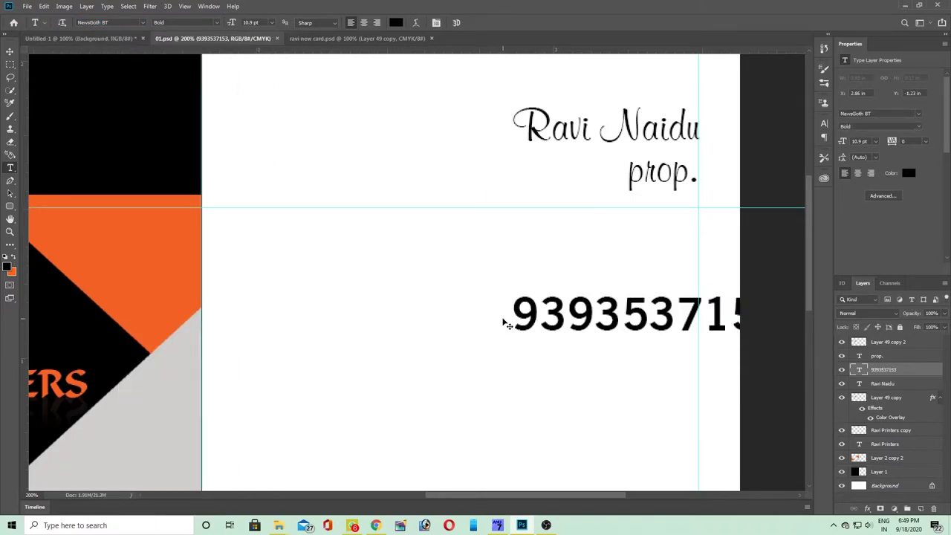
key(ctrl+t)
drag(551, 320, 462, 338)
key(Return)
scroll(509, 329, down, 3)
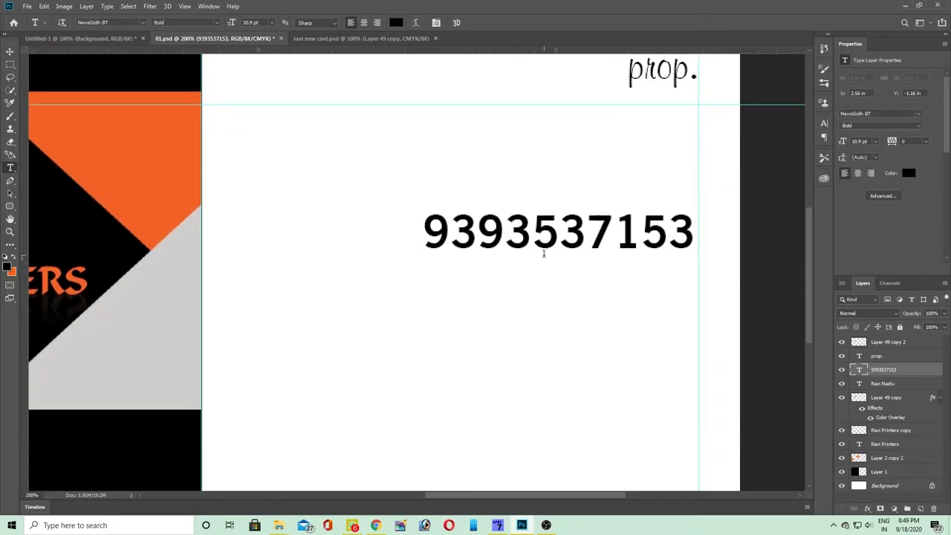
key(ctrl+j)
- Move the copied number below the original, retype it as the town name, and shift it left
key(ctrl+t)
drag(481, 231, 481, 296)
key(Return)
double_click(481, 295)
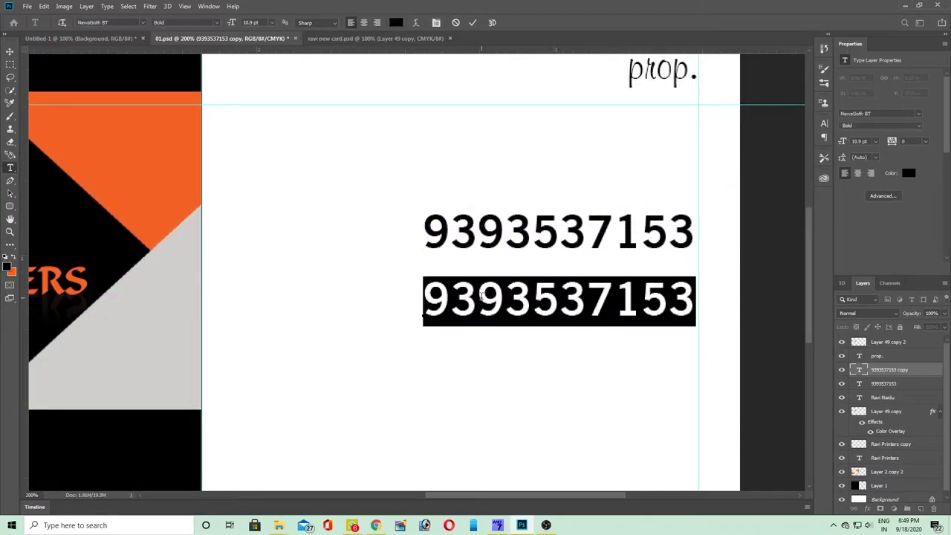
text(jangareddigude)
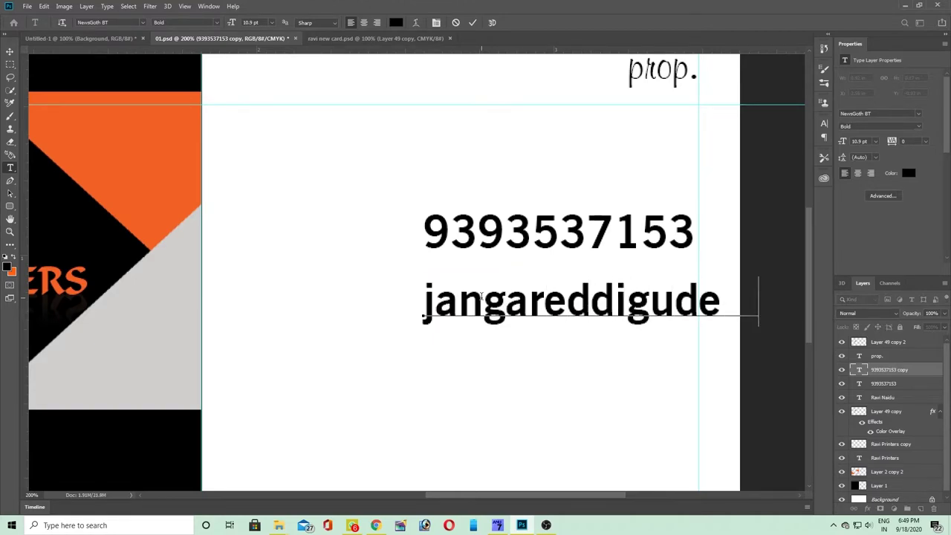
text(n)
double_click(481, 296)
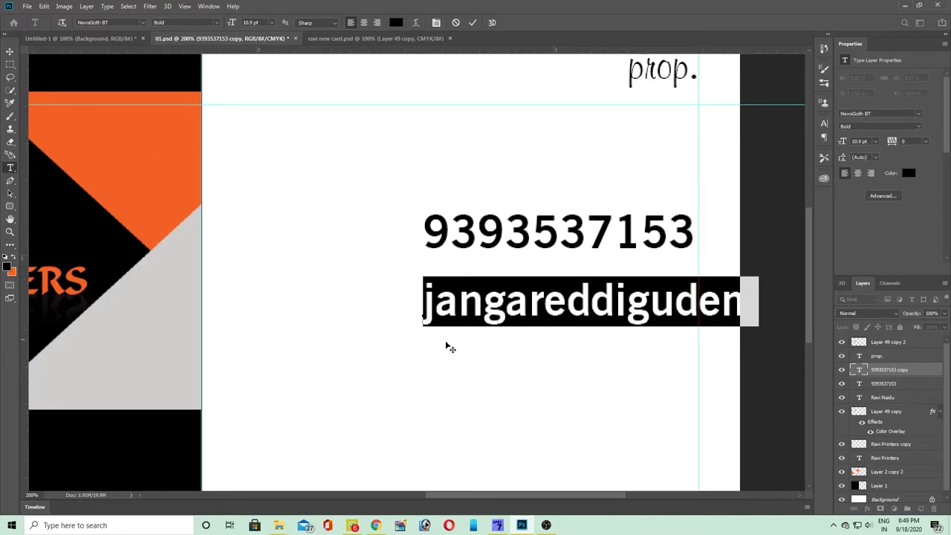
drag(485, 327, 430, 331)
click(447, 367)
- Duplicate the town line below itself and replace its text with the business e-mail address
key(Tab)
key(Tab)
key(ctrl+alt+t)
drag(493, 326, 506, 384)
key(Return)
double_click(506, 384)
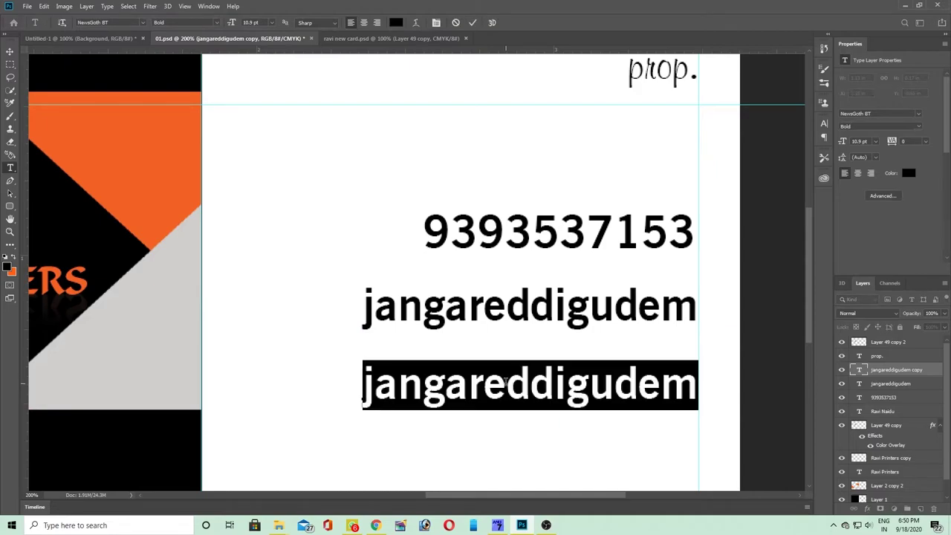
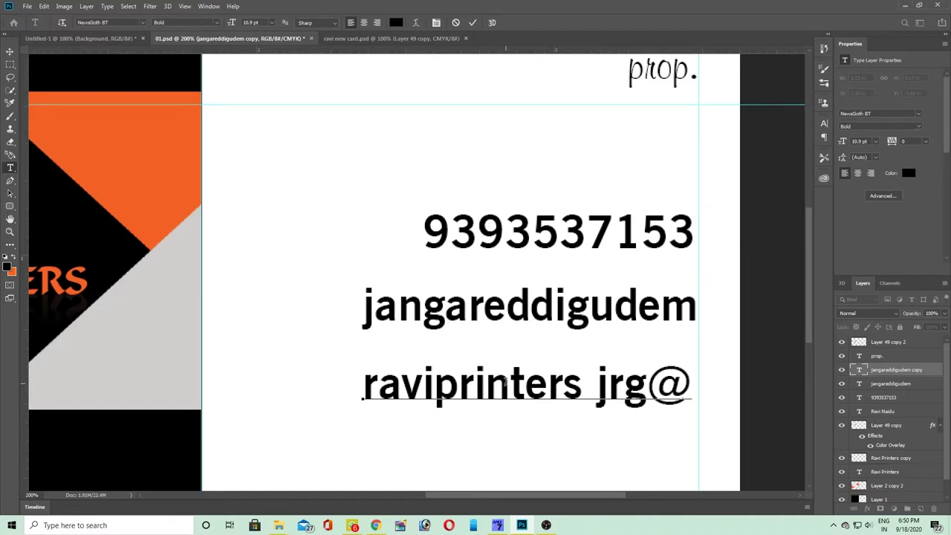
key(ctrl+a)
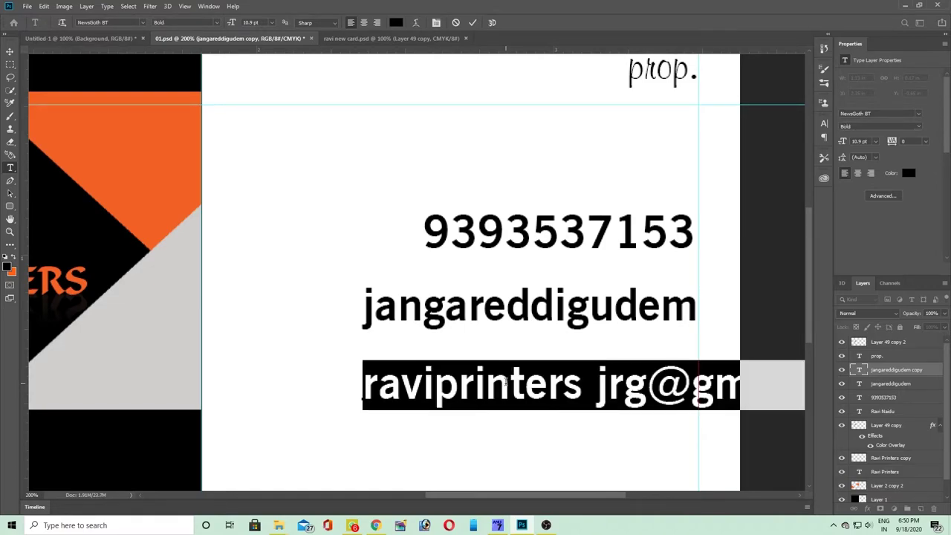
key(ctrl+Return)
- Scale the e-mail line to about 71% and move it left to fit inside the right guide
key(ctrl+t)
drag(363, 361, 503, 367)
drag(566, 392, 411, 394)
key(Return)
key(t)
click(477, 390)
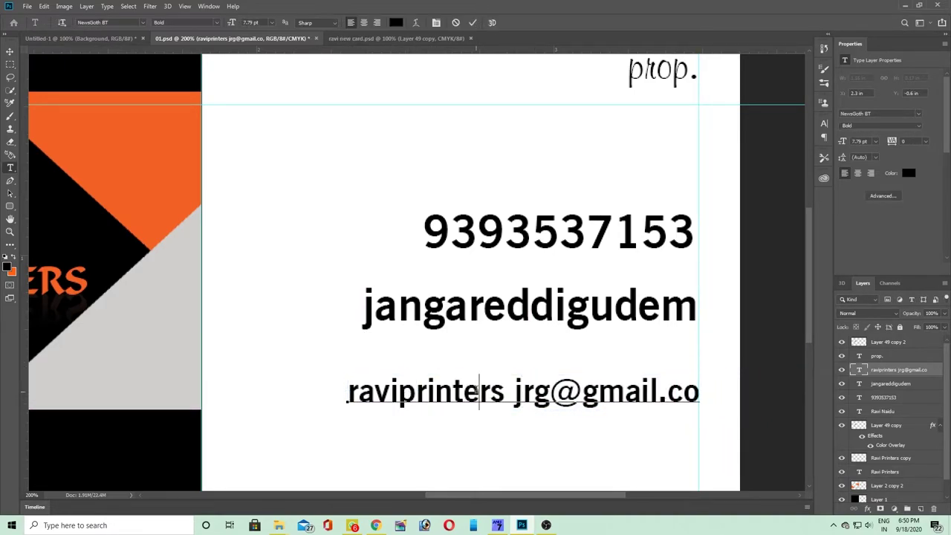
key(ctrl+Return)
key(ctrl+t)
drag(417, 394, 384, 395)
key(Return)
key(t)
- Zoom out and back to 100%, discarding an accidental text placeholder
key(ctrl+minus)
key(ctrl+minus)
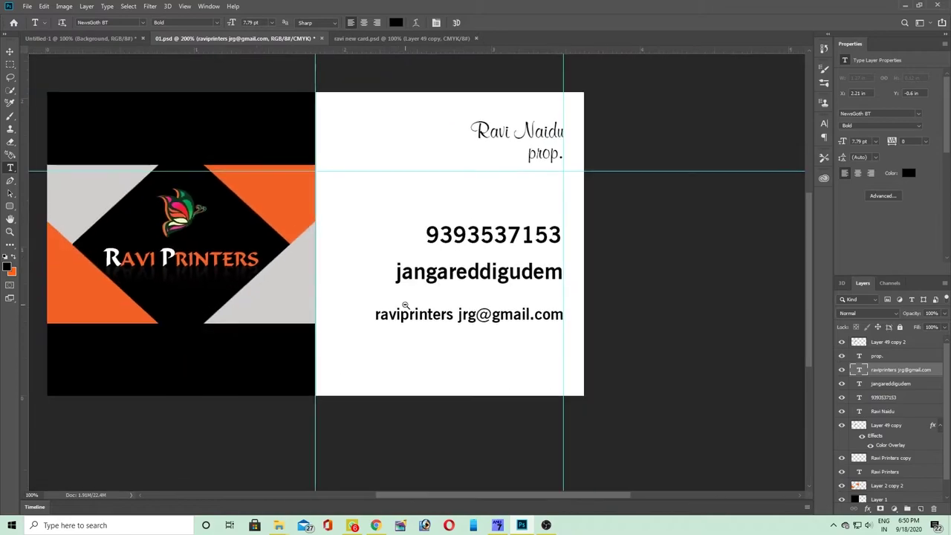
key(ctrl+plus)
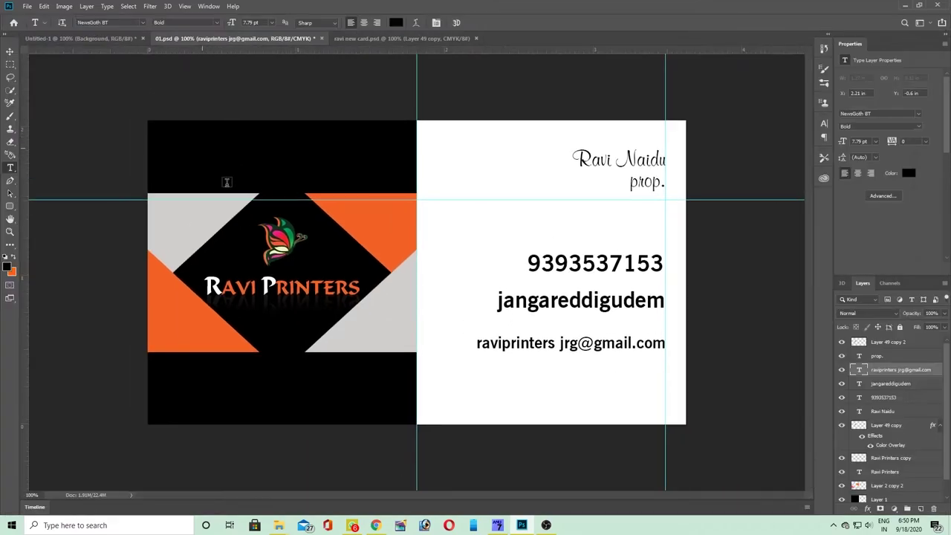
click(458, 155)
key(Escape)
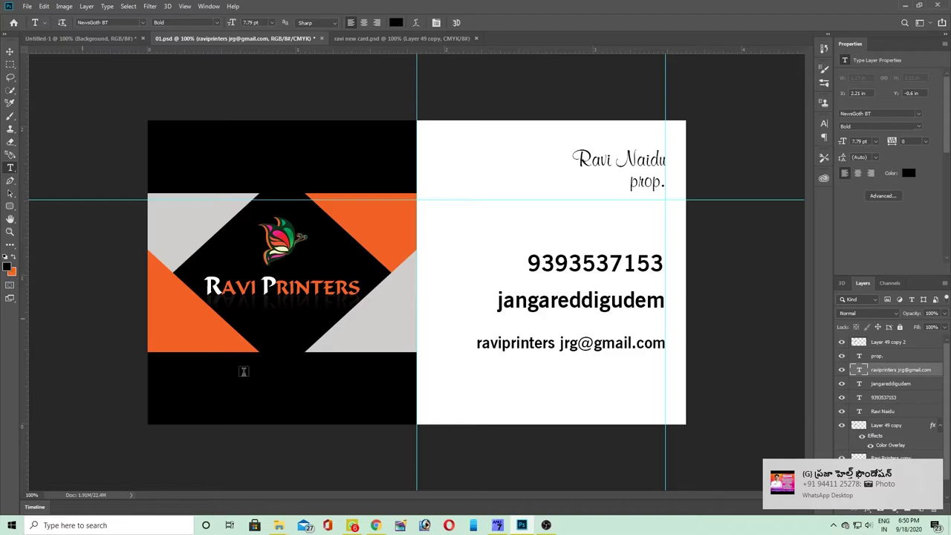
- Add a new layer filled with orange and send it to the bottom of the stack
key(ctrl+shift+alt+n)
key(ctrl+BackSpace)
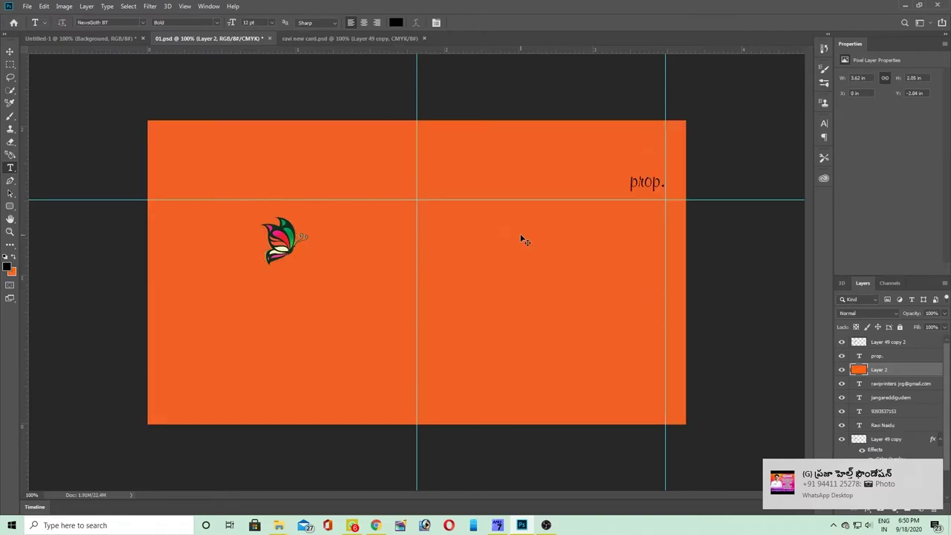
key(ctrl+shift+bracketleft)
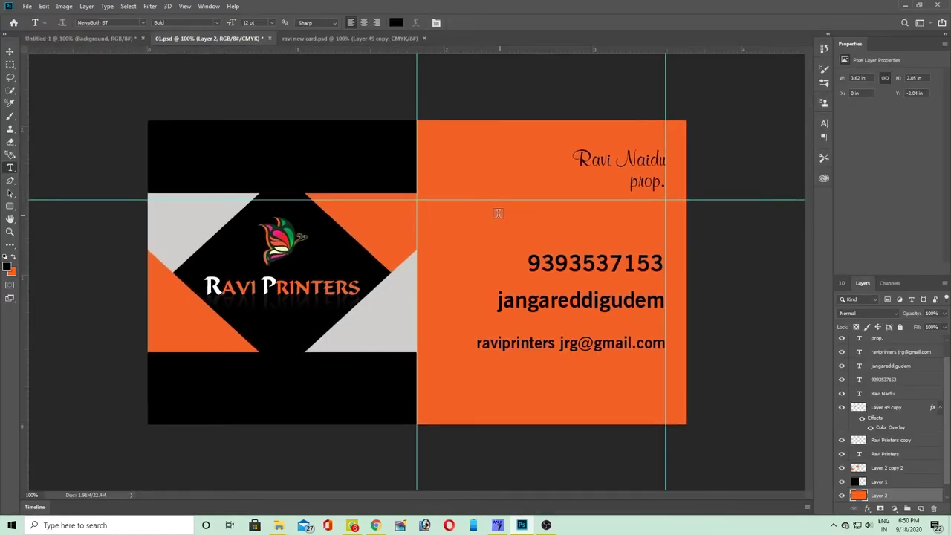
- Fade the orange Layer 2 to about 9% opacity, then bring up the Character panel
key(v)
right_click(495, 214)
click(505, 224)
click(944, 313)
drag(942, 327, 900, 327)
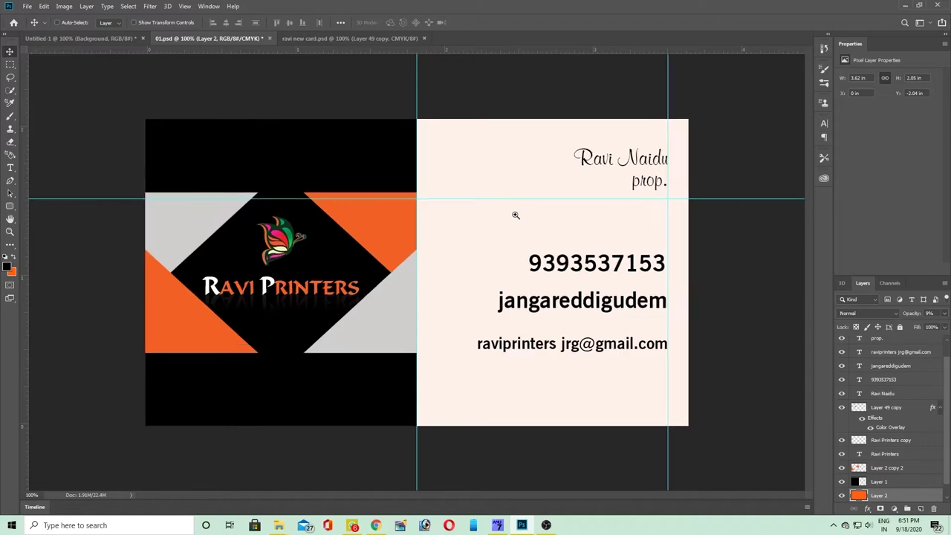
click(515, 215)
key(Tab)
key(ctrl+minus)
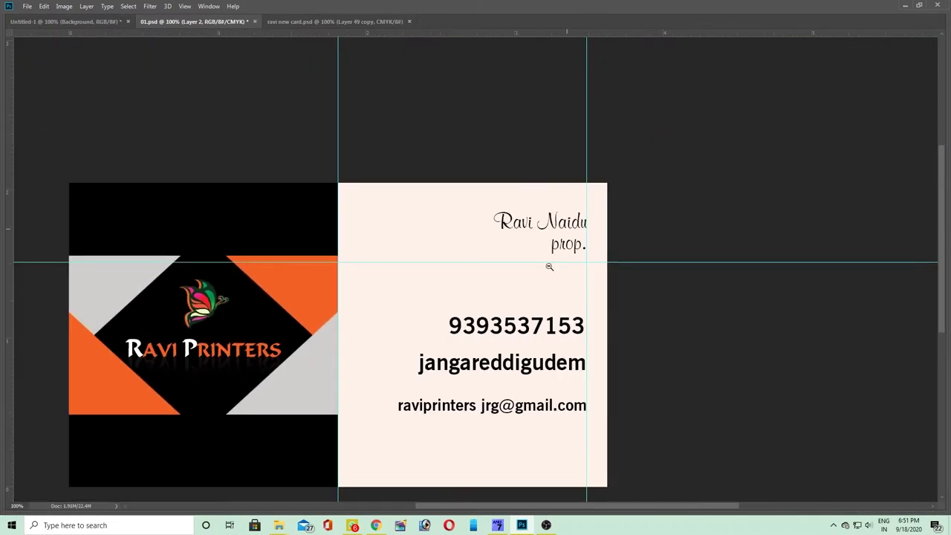
key(Tab)
key(Tab)
key(Tab)
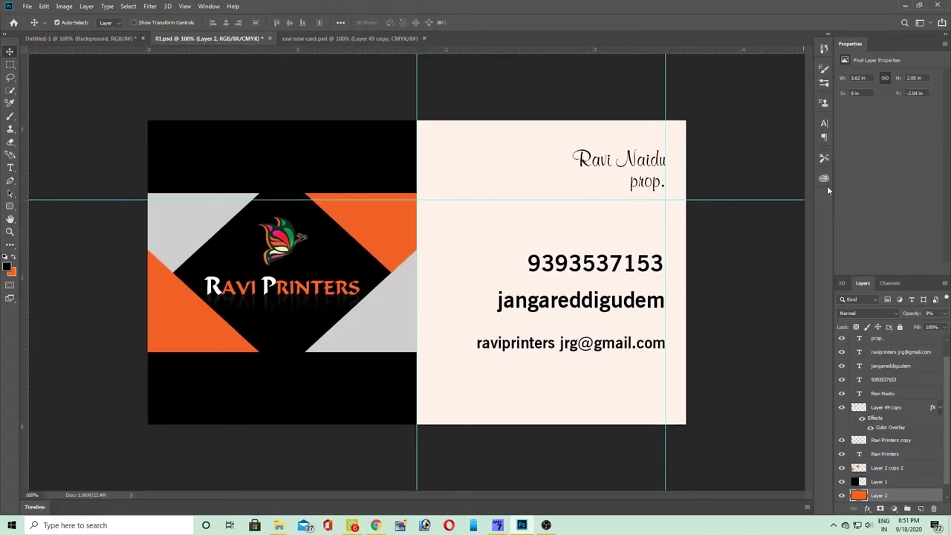
click(824, 124)
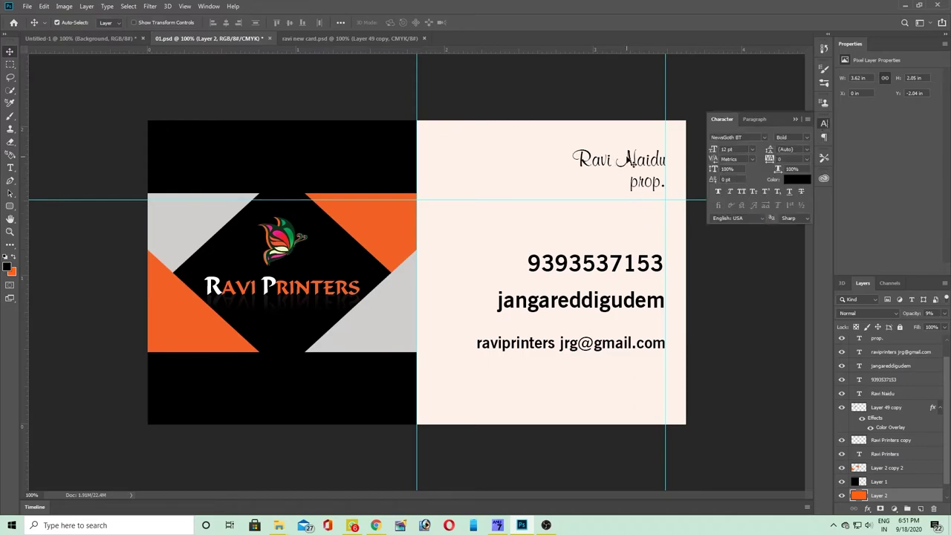
- Color the first initial of the name orange #ff6014, sampled from the card front
click(627, 153)
key(t)
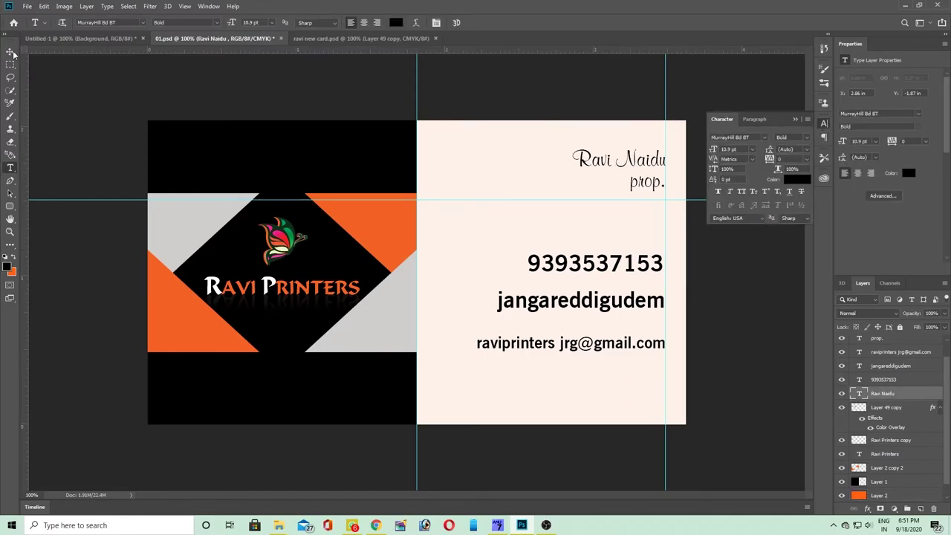
drag(592, 161, 571, 160)
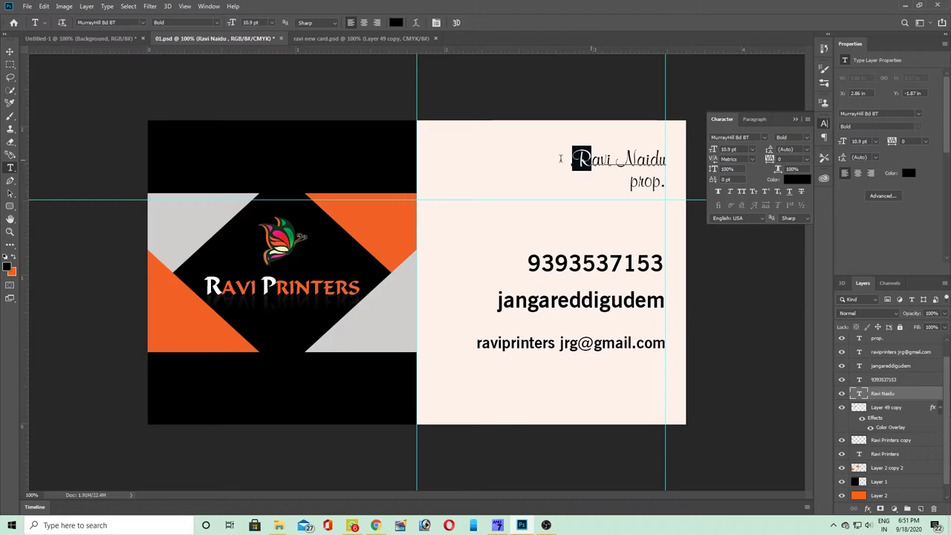
click(793, 179)
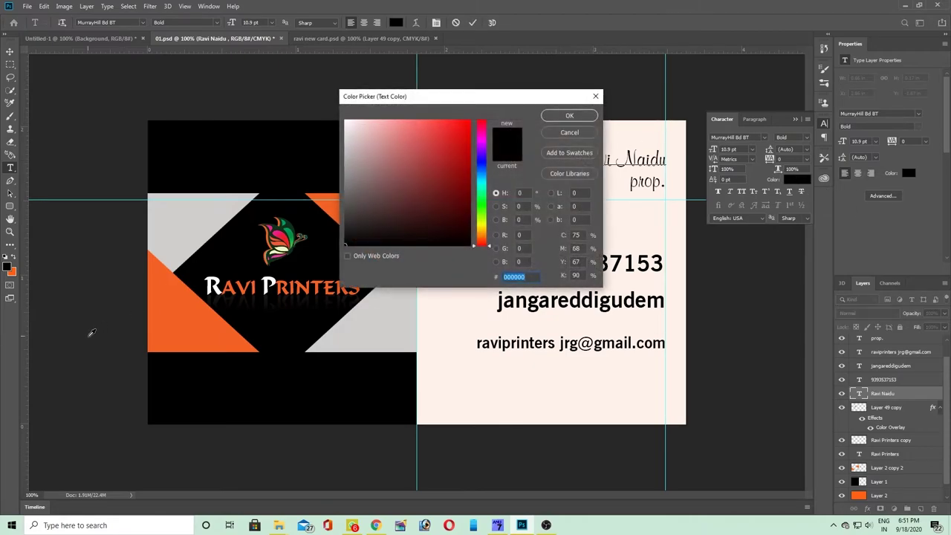
click(173, 325)
click(568, 116)
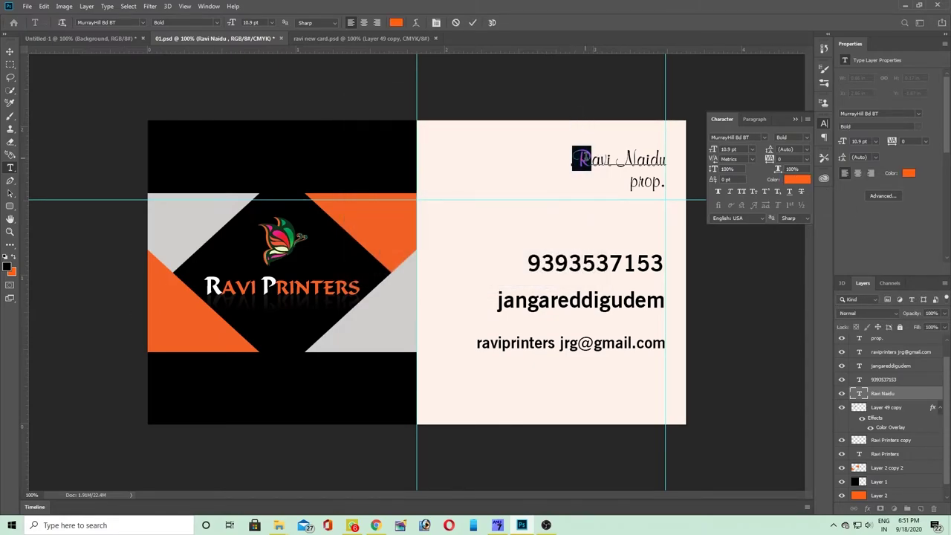
click(612, 159)
- Color the surname's initial the same front orange
double_click(618, 159)
click(636, 159)
drag(636, 159, 616, 160)
click(795, 179)
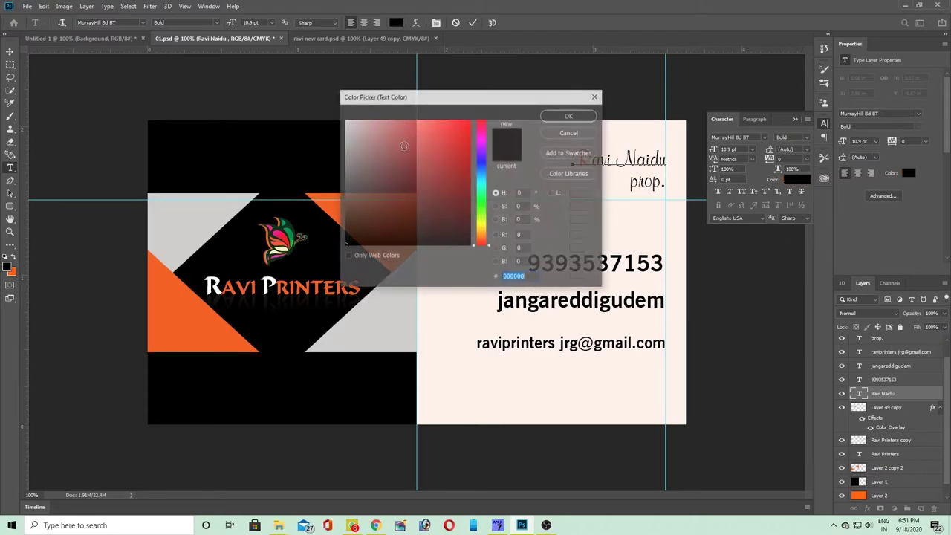
click(323, 212)
click(568, 115)
click(647, 205)
- Make the whole e-mail line orange #ff6014
ctrl+click(561, 263)
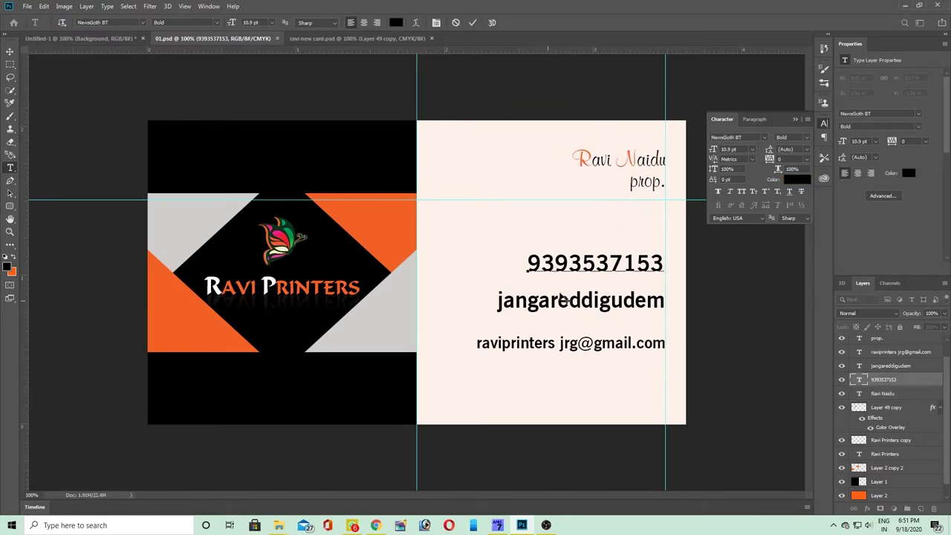
ctrl+click(480, 341)
drag(480, 341, 694, 227)
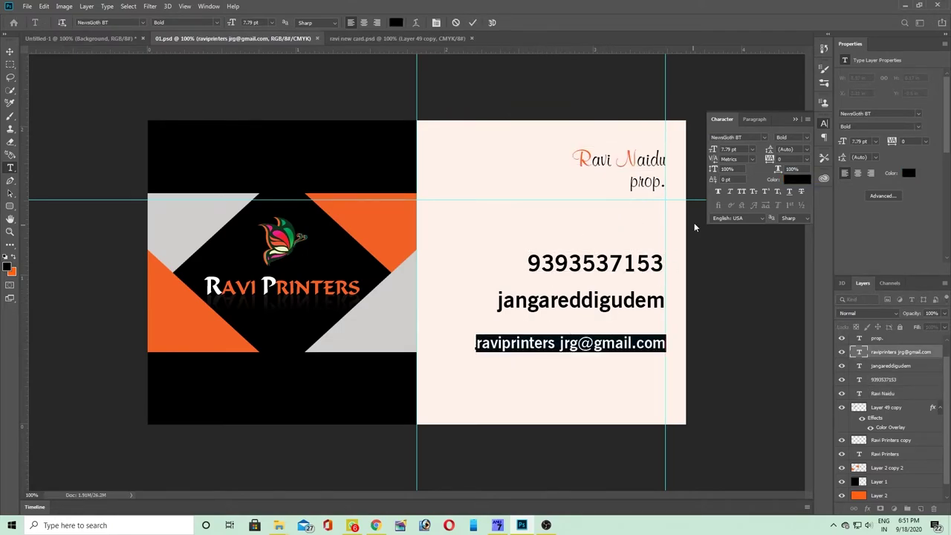
click(791, 179)
click(208, 316)
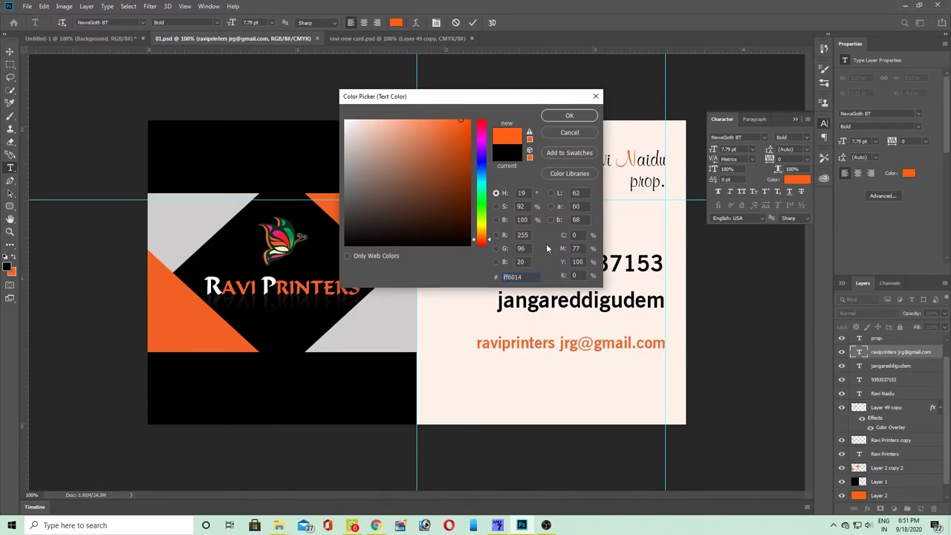
click(566, 117)
key(ctrl+plus)
key(ctrl+Return)
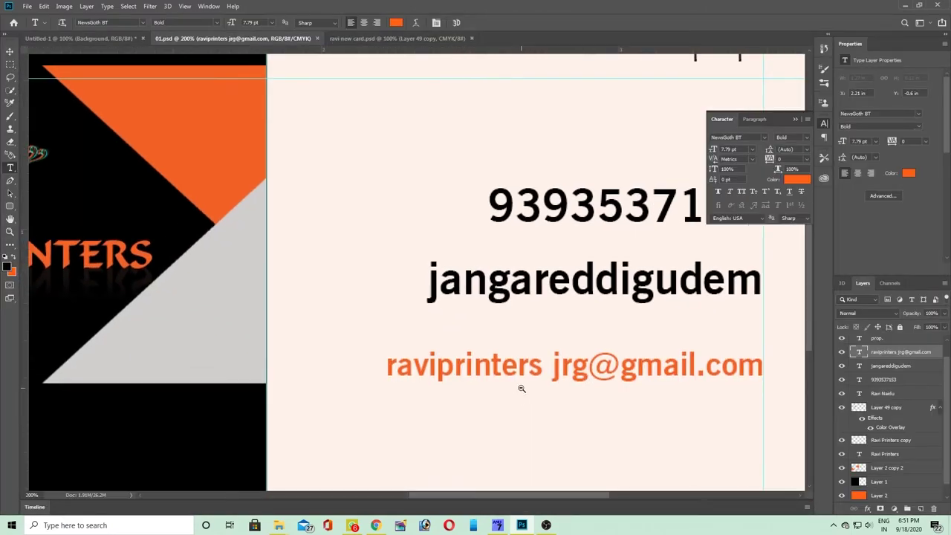
- Hide the peach Layer 2 so the back is plain white
key(v)
click(520, 407)
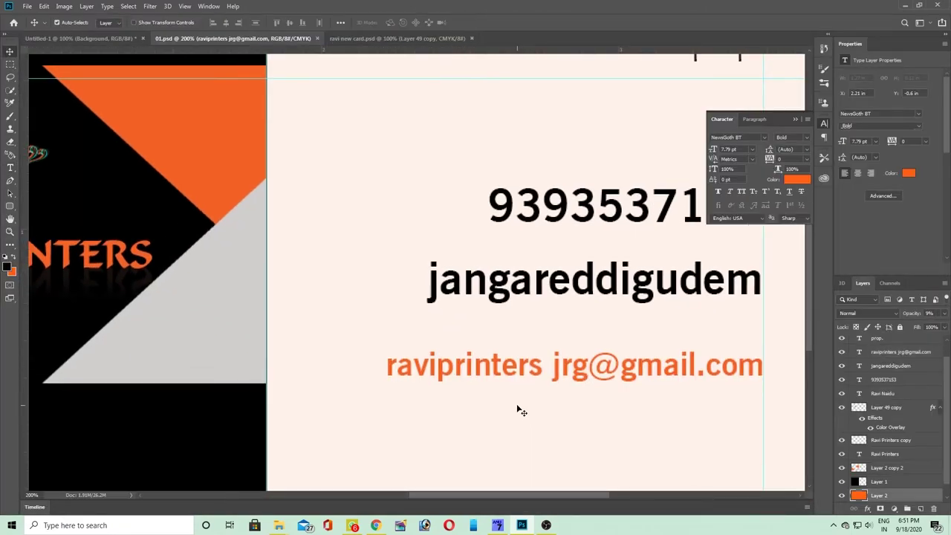
click(841, 495)
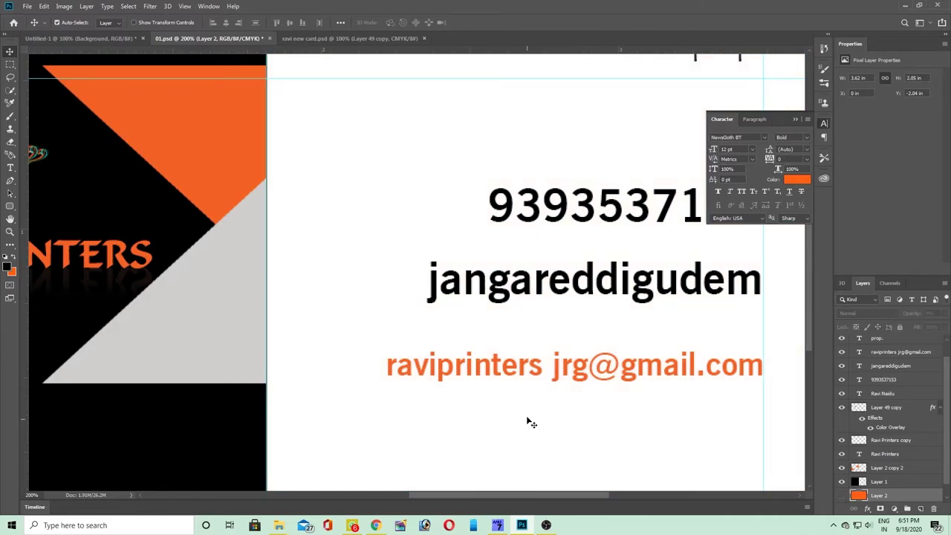
key(ctrl+minus)
key(ctrl+minus)
key(ctrl+minus)
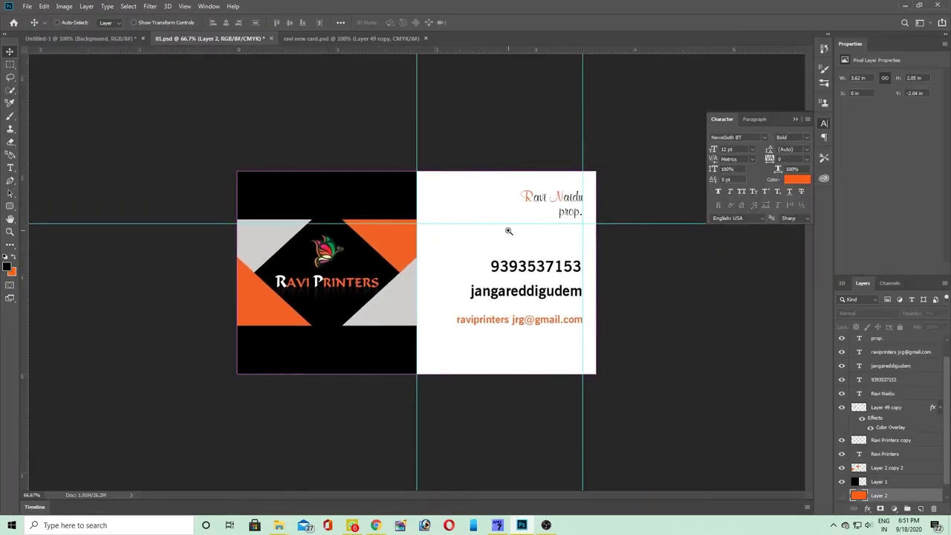
key(ctrl+plus)
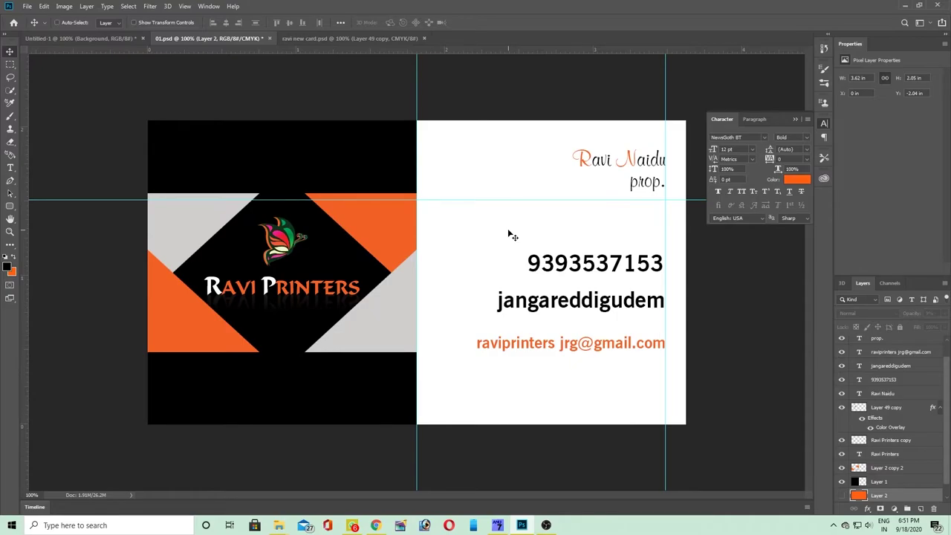
- Nudge the town line and the phone number line into position on the back
key(alt+Tab)
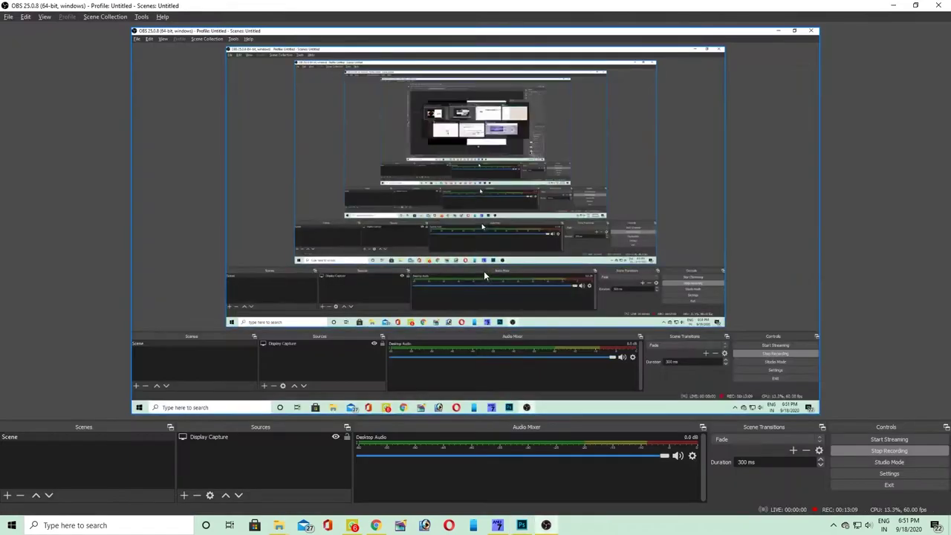
key(alt+Tab)
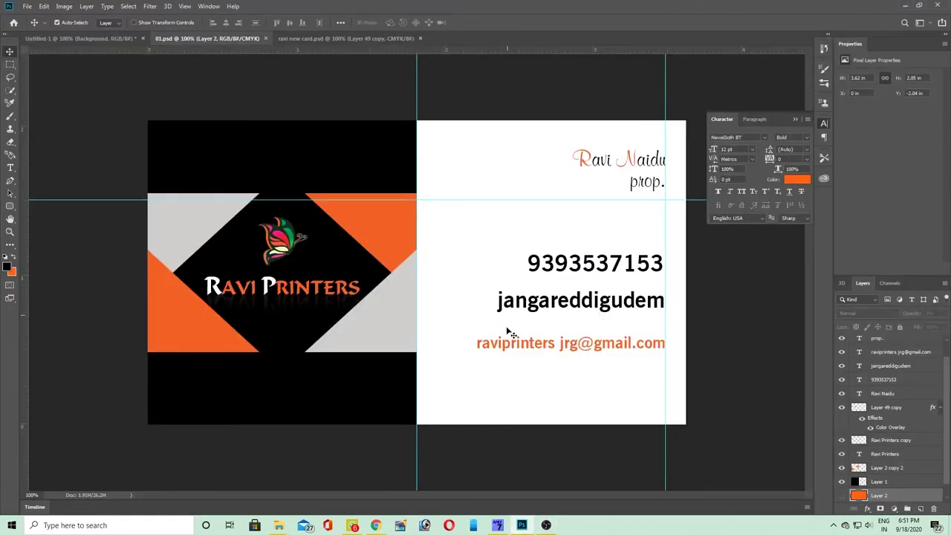
key(ctrl+plus)
drag(522, 305, 524, 308)
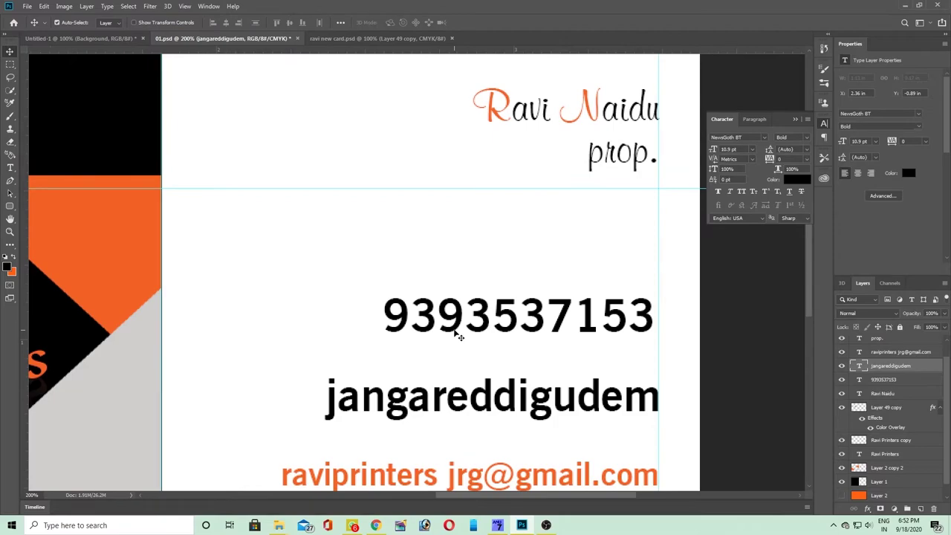
drag(458, 332, 457, 333)
- Duplicate the butterfly logo and place the copy on the white back for resizing
key(ctrl+minus)
key(ctrl+minus)
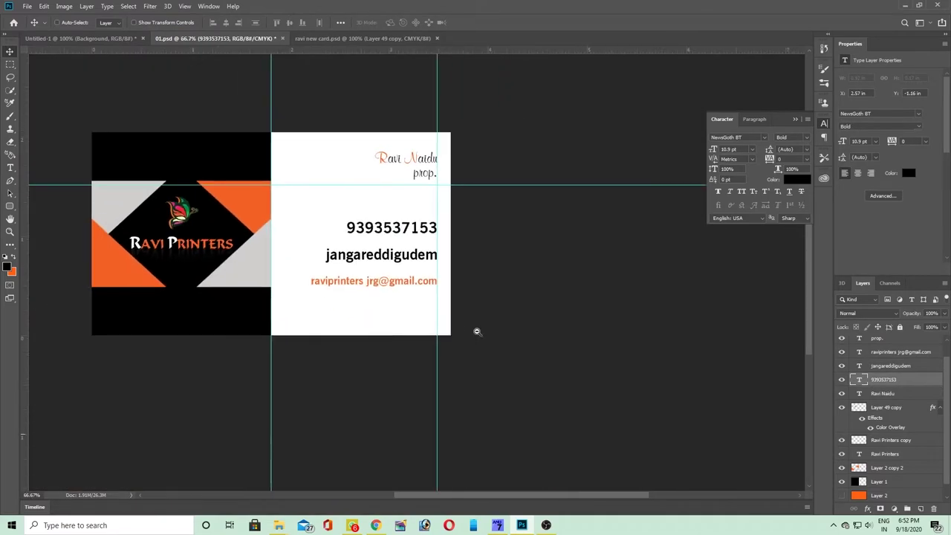
key(Tab)
key(Tab)
key(ctrl+plus)
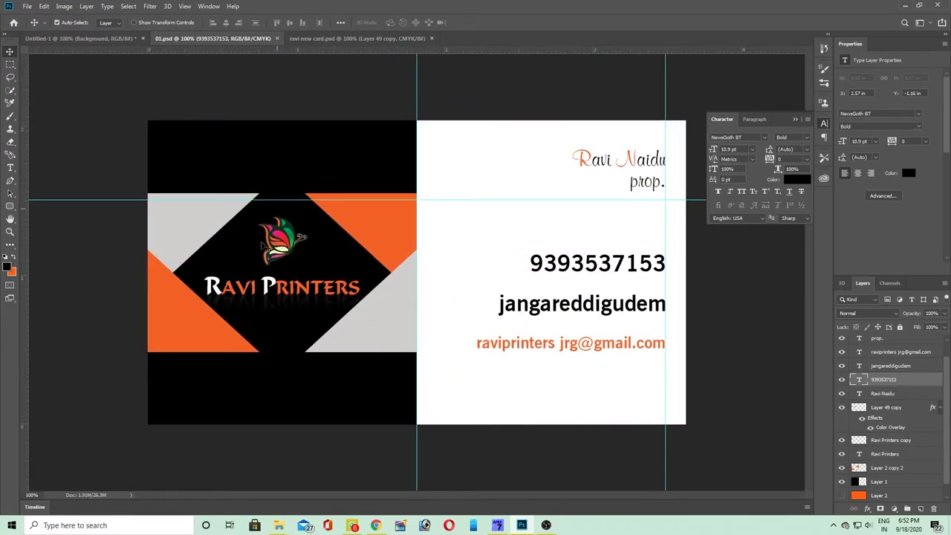
key(ctrl+j)
drag(284, 247, 658, 384)
key(ctrl+t)
- Enlarge and mirror the butterfly copy, set it to 50% opacity, and send it to the bottom
drag(532, 307, 477, 231)
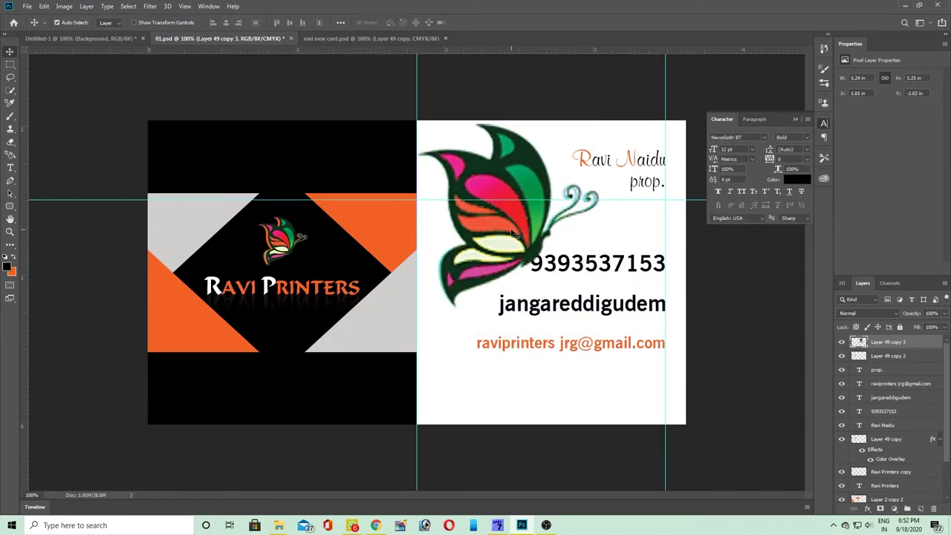
right_click(508, 223)
click(536, 345)
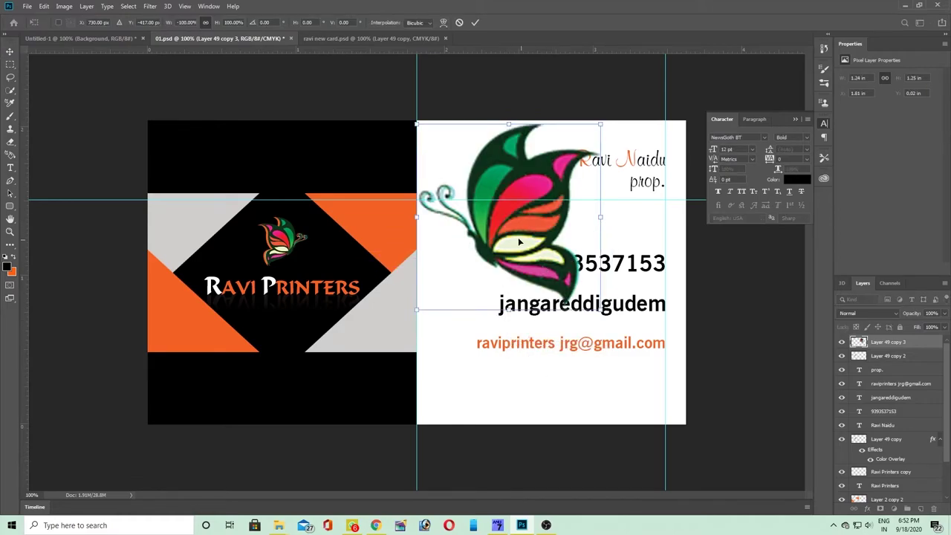
drag(513, 237, 563, 305)
key(Return)
key(5)
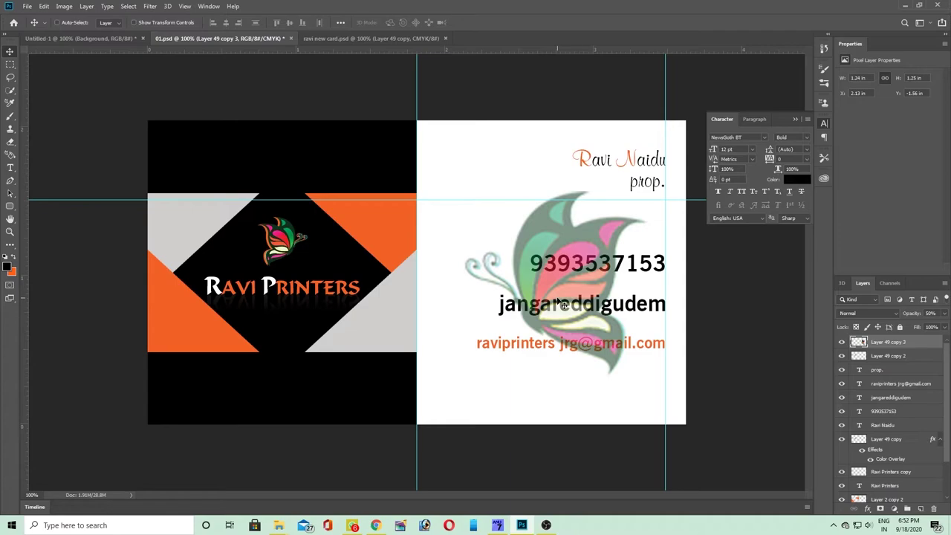
key(ctrl+shift+bracketleft)
- Try the butterfly at about 112% behind the name, revert, and delete Layer 49 copy 3
key(ctrl+t)
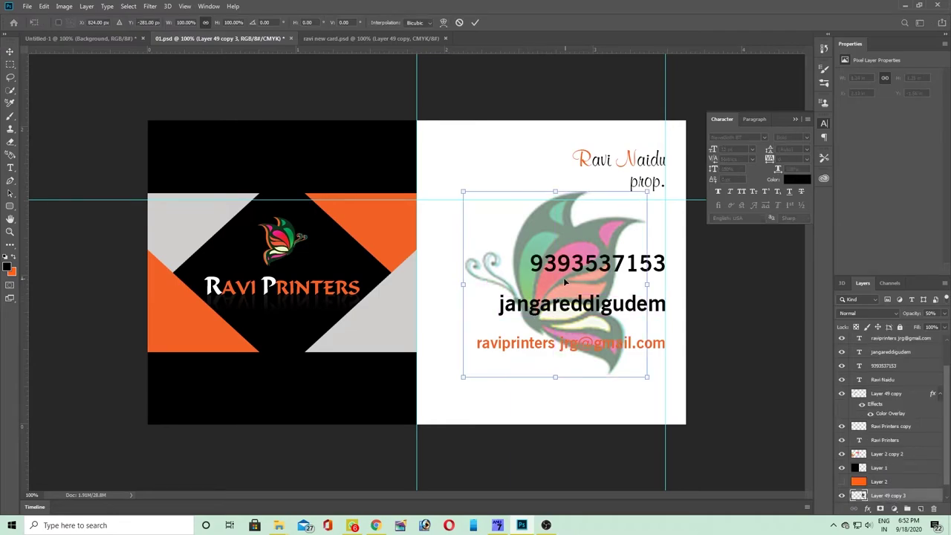
drag(566, 280, 501, 198)
drag(583, 294, 735, 454)
key(Return)
key(ctrl+z)
key(ctrl+shift+z)
key(ctrl+z)
key(ctrl+shift+z)
key(ctrl+z)
key(Delete)
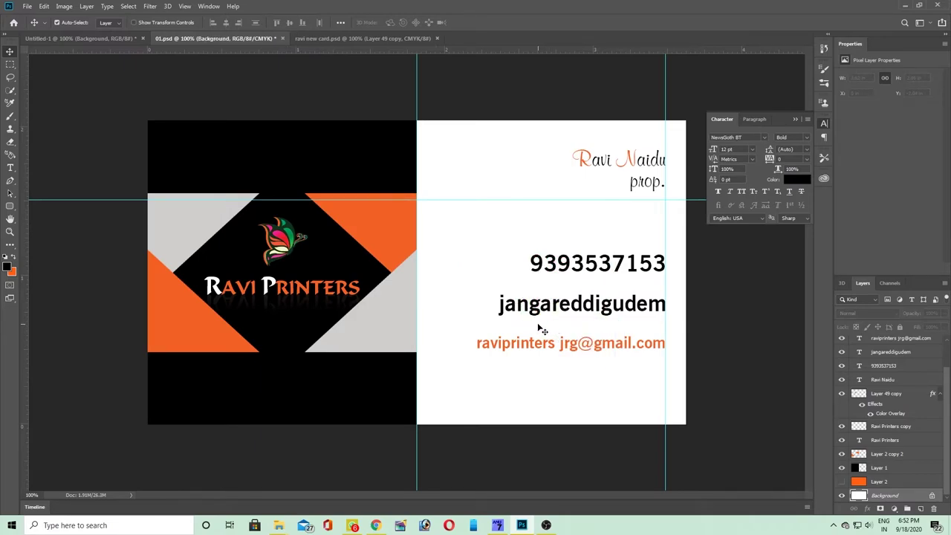
- Duplicate the black background layer and shift it right to edge the back's left side
click(416, 201)
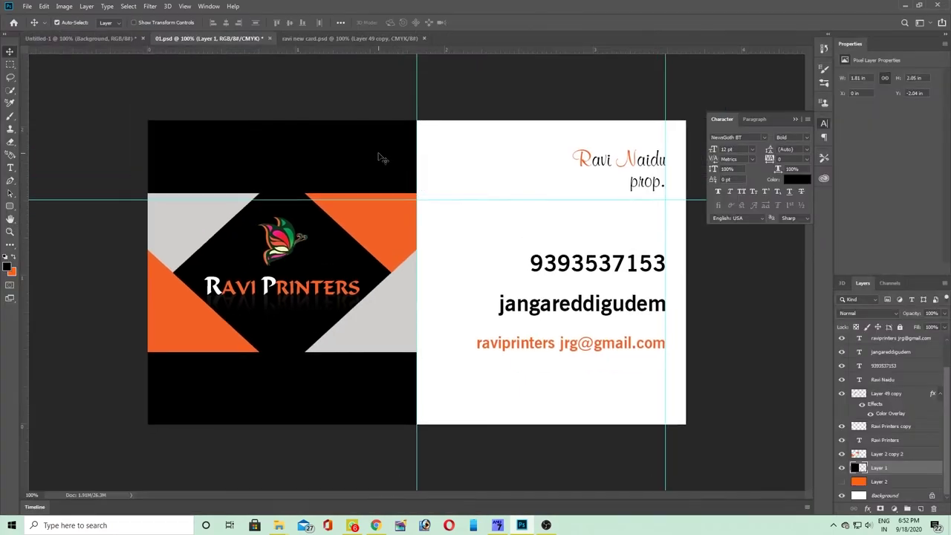
key(ctrl+j)
drag(380, 157, 392, 158)
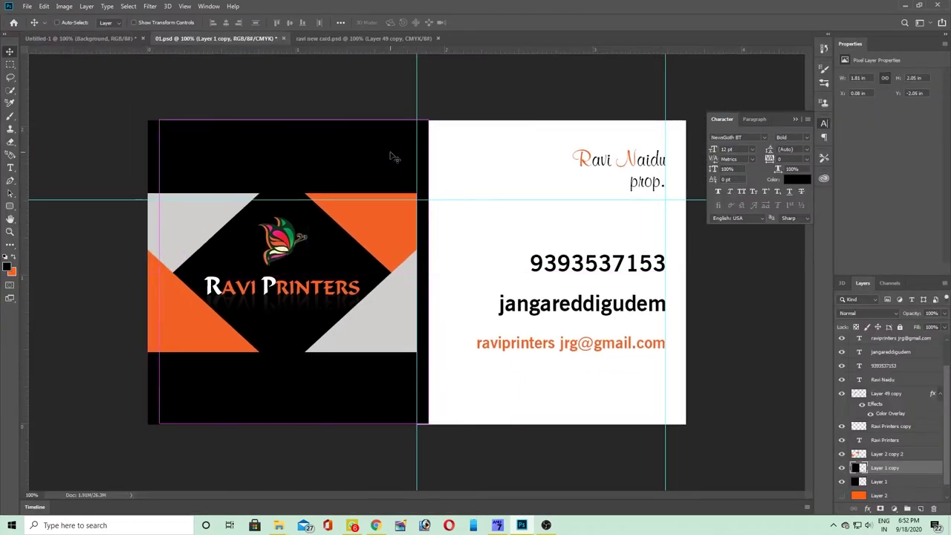
key(z)
- Fill a thin strip along the back's top with orange on a new Layer 3
click(10, 64)
drag(426, 120, 701, 141)
key(ctrl+shift+n)
key(Return)
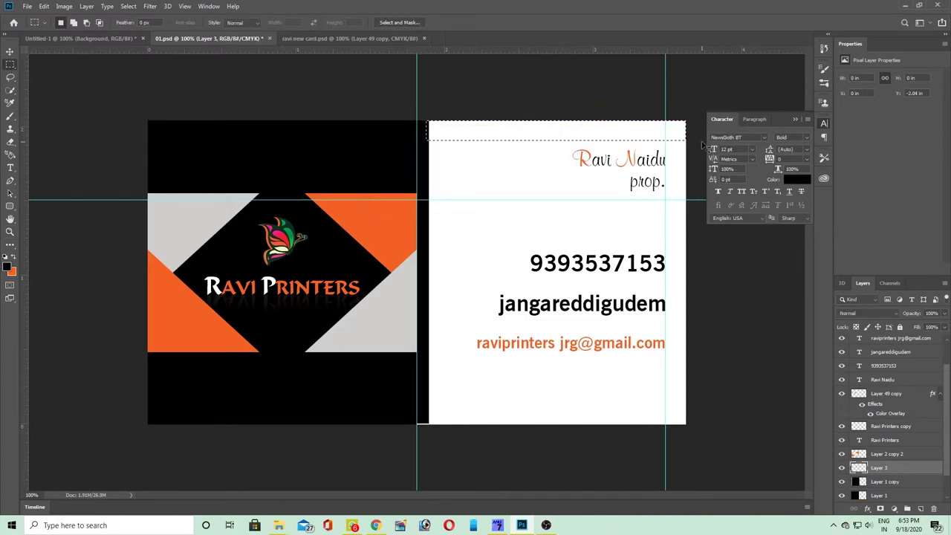
key(alt+BackSpace)
key(ctrl+d)
key(ctrl+shift+bracketleft)
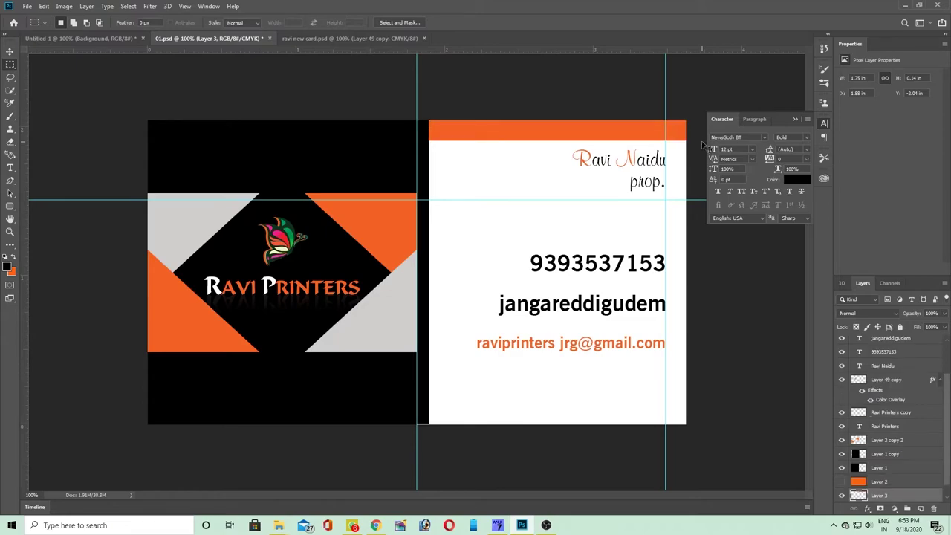
key(ctrl+minus)
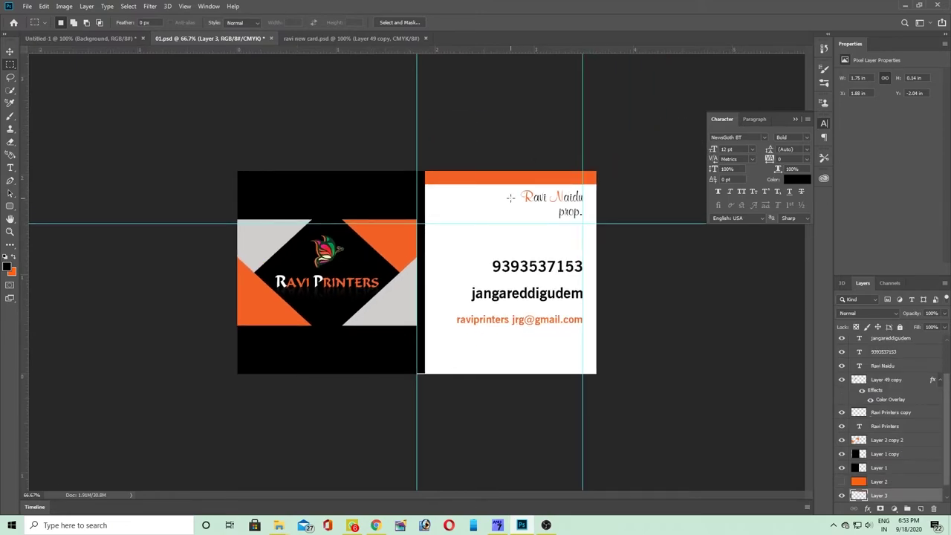
key(v)
scroll(498, 186, up, 6)
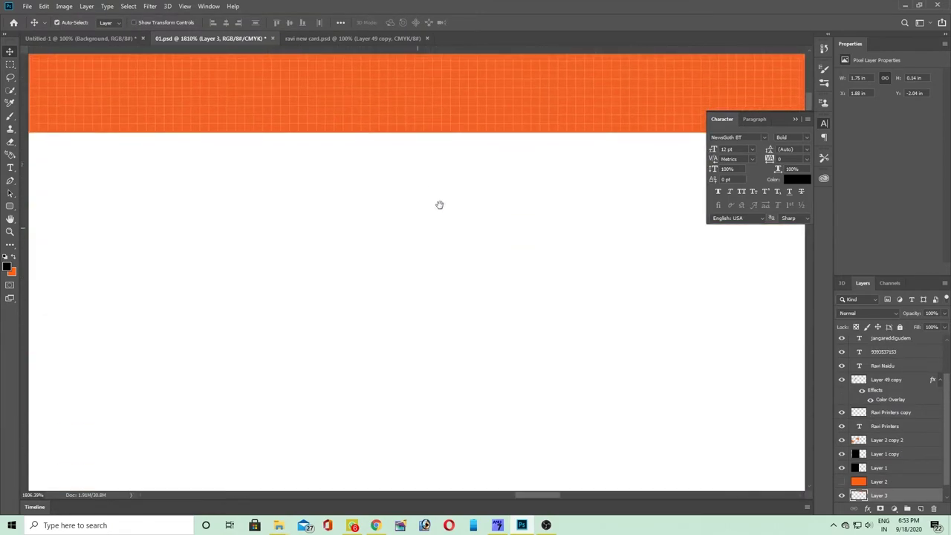
scroll(432, 195, down, 8)
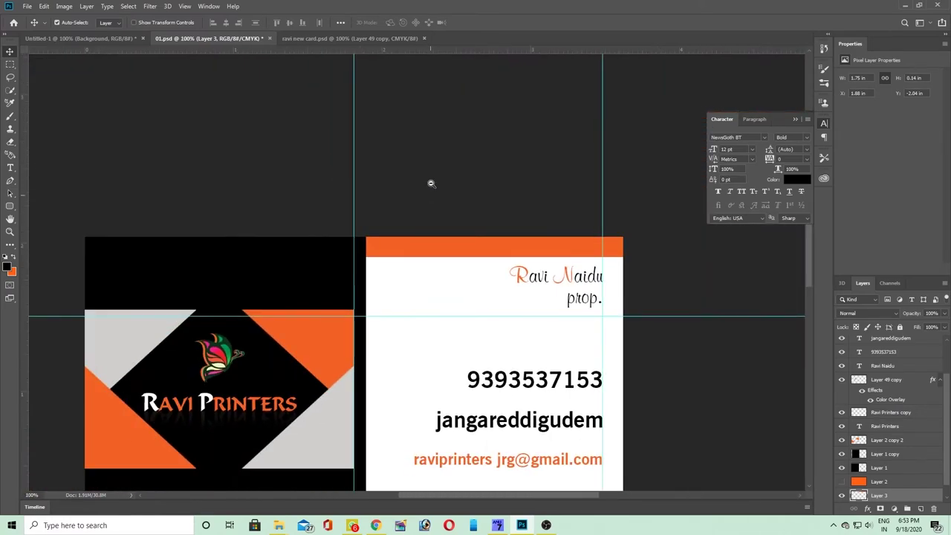
scroll(466, 250, up, 1)
- Duplicate the orange strip and nudge the copy slightly down
key(ctrl+j)
key(ctrl+t)
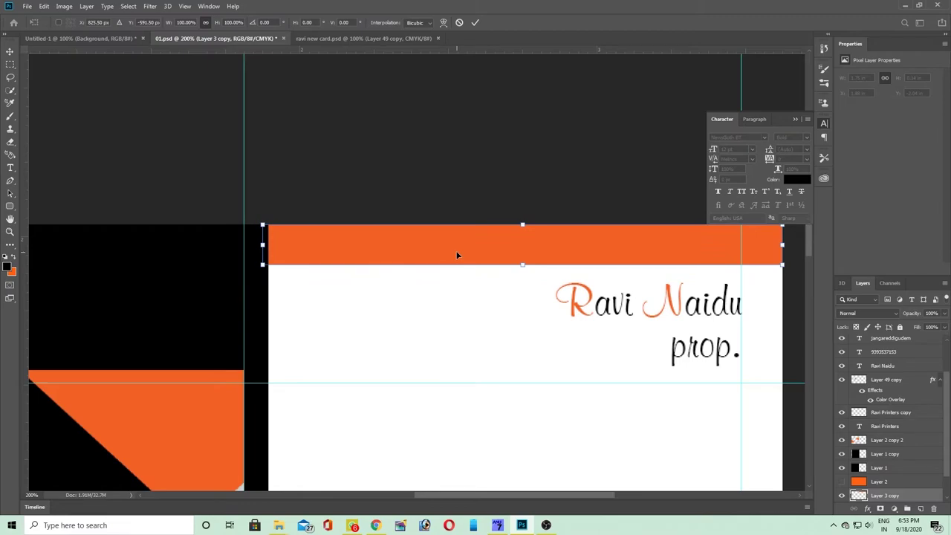
key(Down)
key(Down)
key(Down)
key(Down)
key(Return)
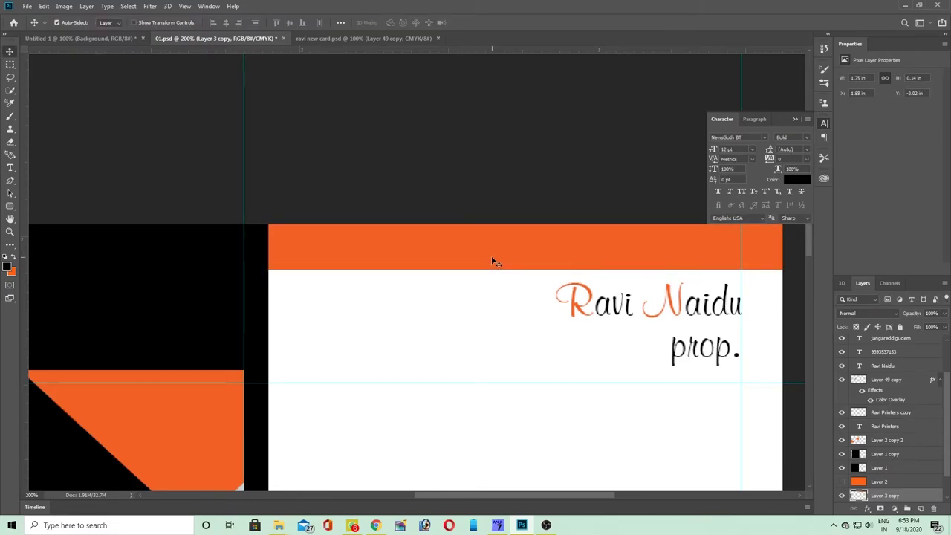
- Give Layer 3 copy a black Color Overlay layer style
key(alt+l)
key(y)
key(Return)
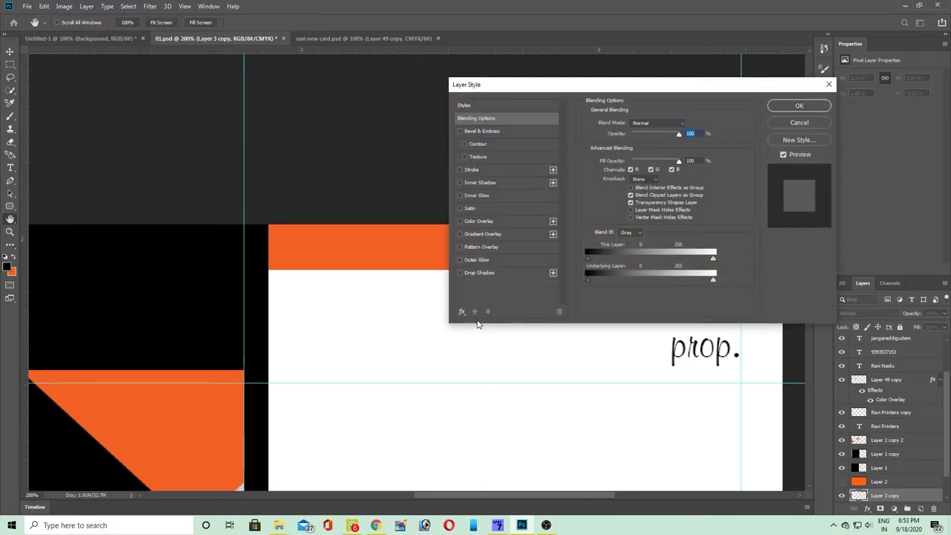
click(479, 222)
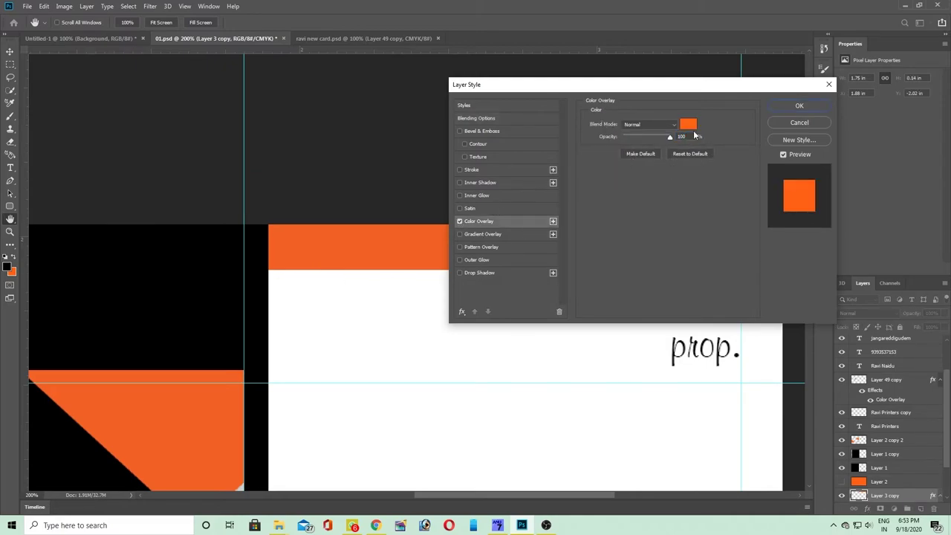
click(687, 125)
click(180, 248)
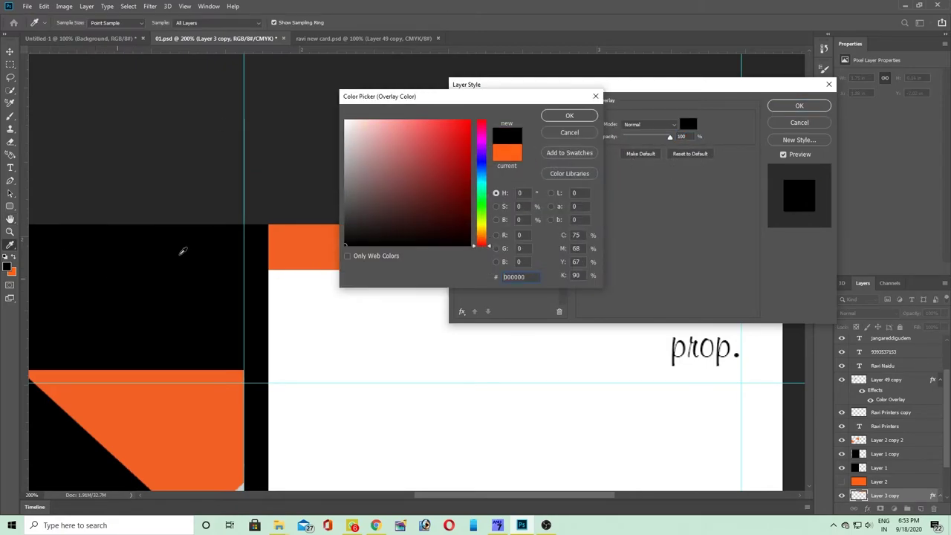
click(576, 116)
click(806, 108)
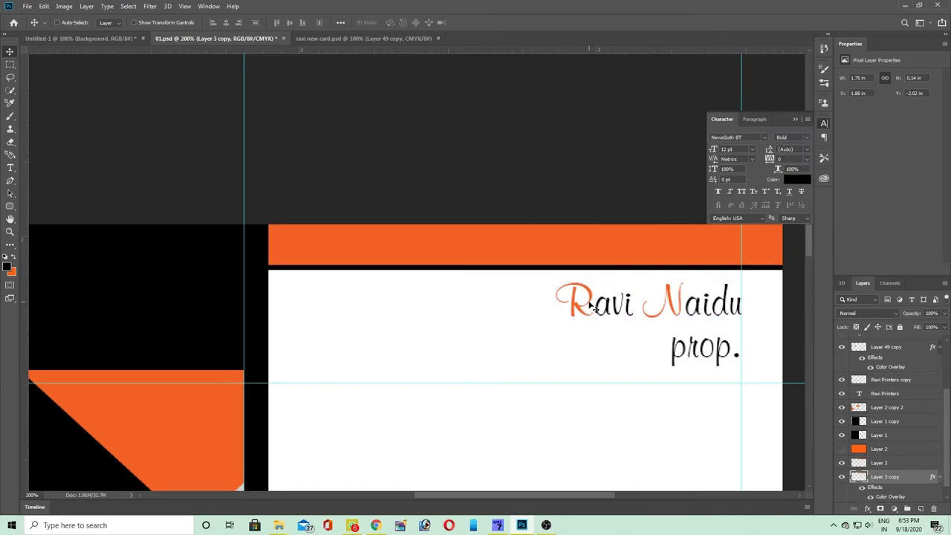
- Nudge the orange strip up and merge it with the black strip
click(483, 258)
key(ctrl+t)
key(Up)
key(Up)
key(Up)
key(Up)
key(Up)
key(Up)
key(Return)
shift+click(544, 272)
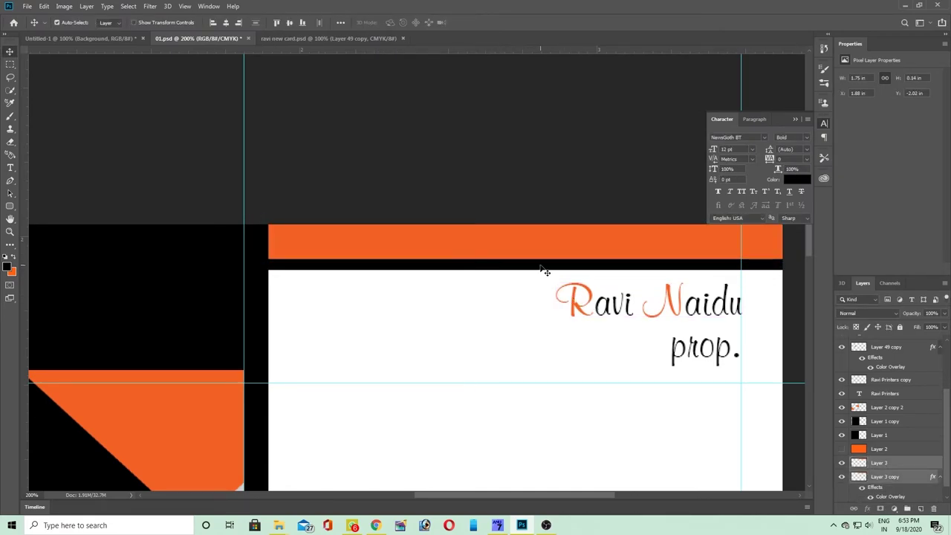
key(ctrl)
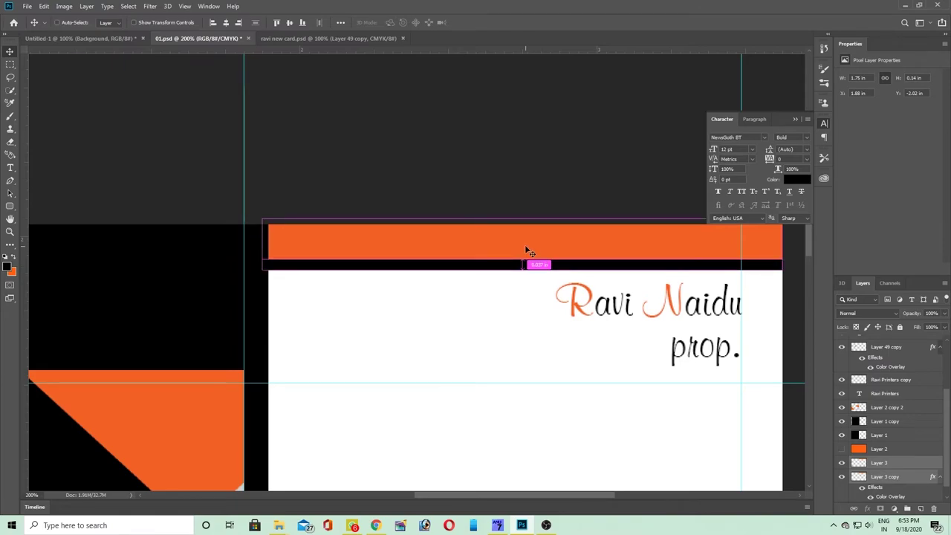
key(ctrl+e)
key(ctrl+minus)
key(ctrl+minus)
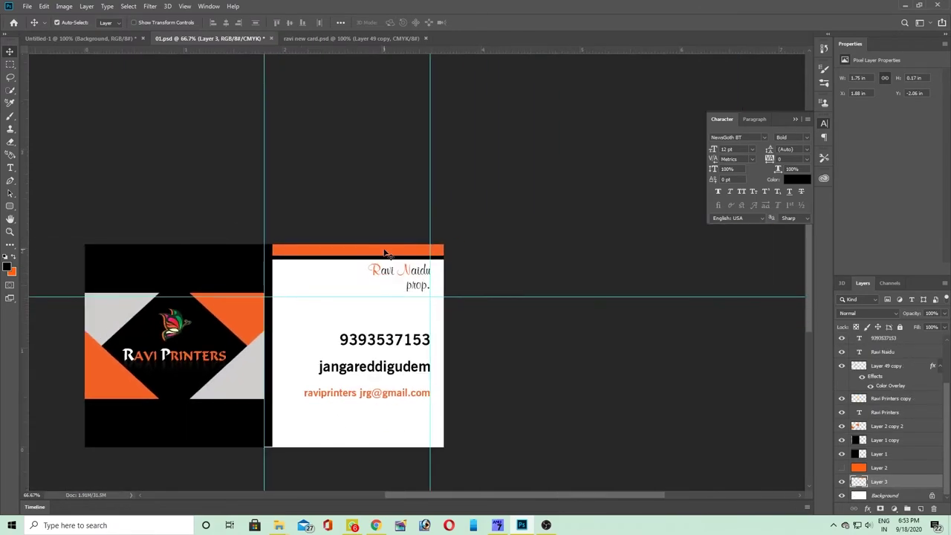
- Copy the orange-and-black band, rotate it 180°, and place it at the back's bottom edge
drag(359, 251, 364, 307)
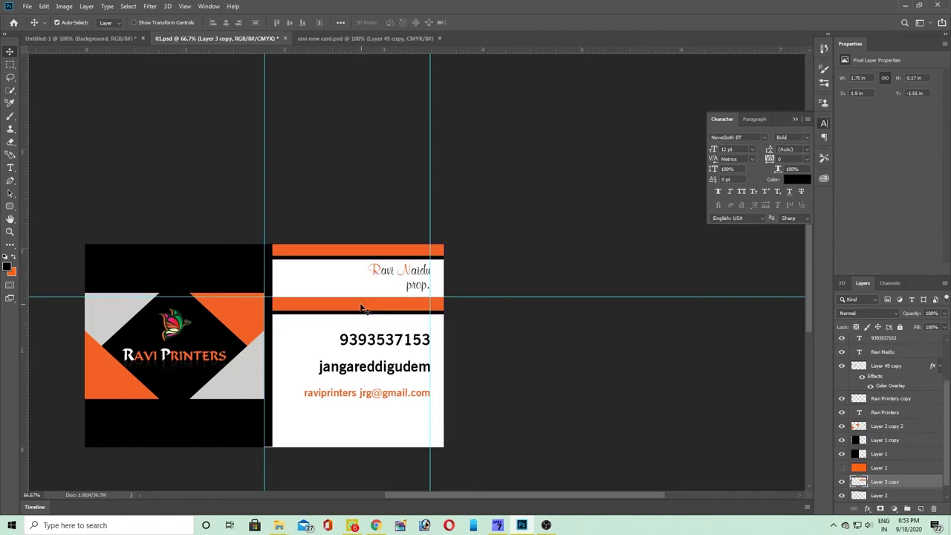
right_click(359, 307)
key(ctrl+t)
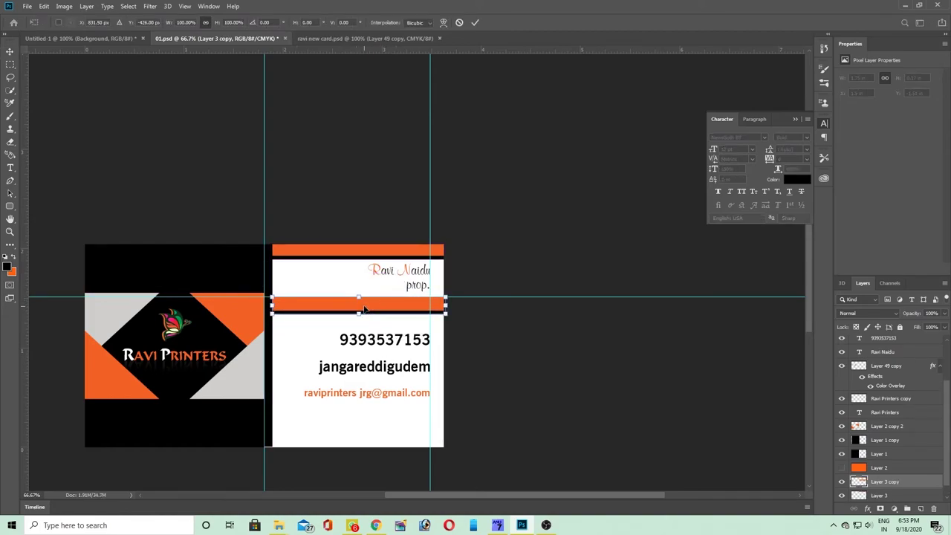
right_click(373, 308)
click(401, 395)
drag(376, 313, 362, 444)
key(Return)
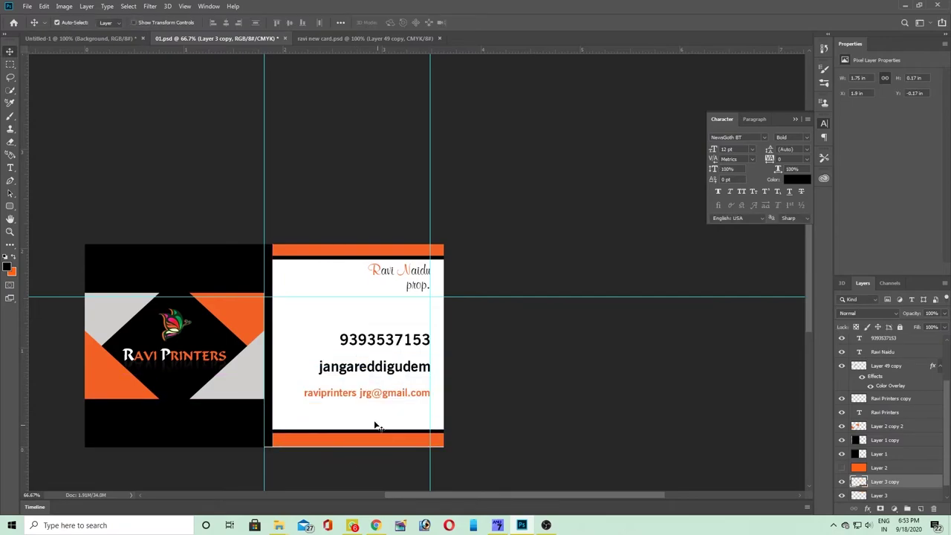
- Move the e-mail, town and phone number lines lower on the back
scroll(376, 428, up, 3)
drag(577, 376, 474, 357)
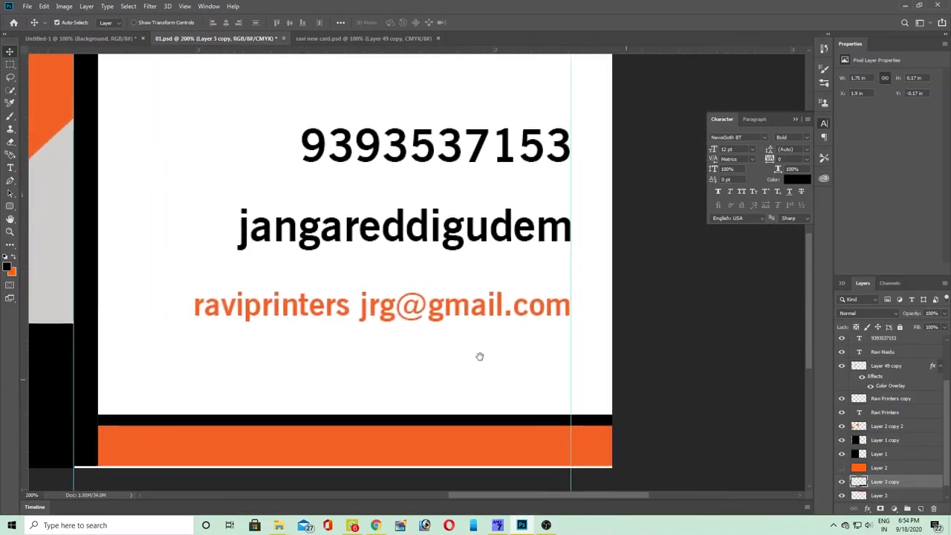
scroll(474, 357, down, 3)
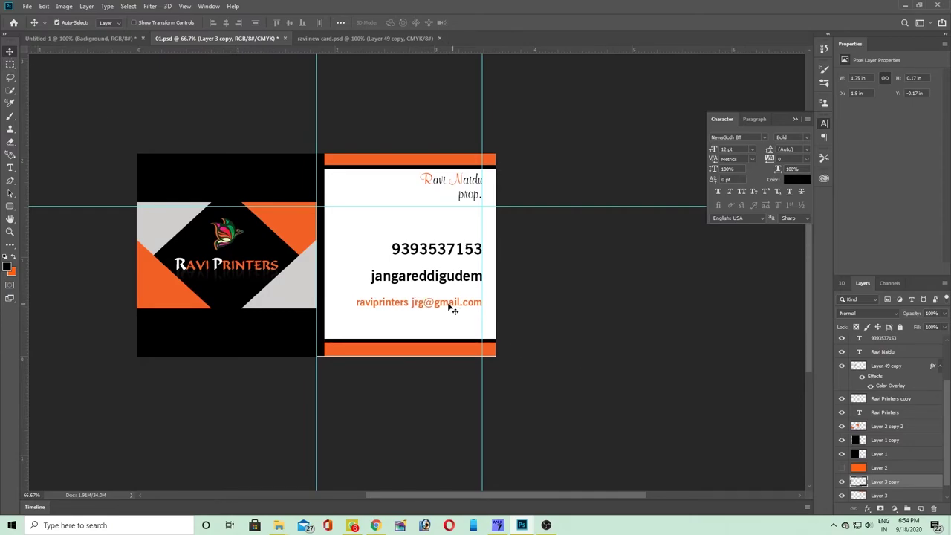
drag(444, 306, 443, 327)
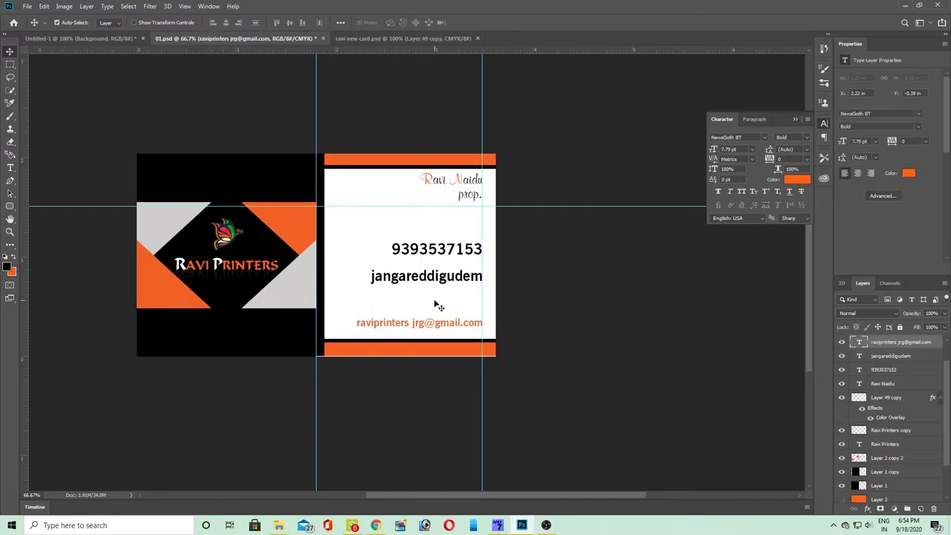
key(ctrl+1)
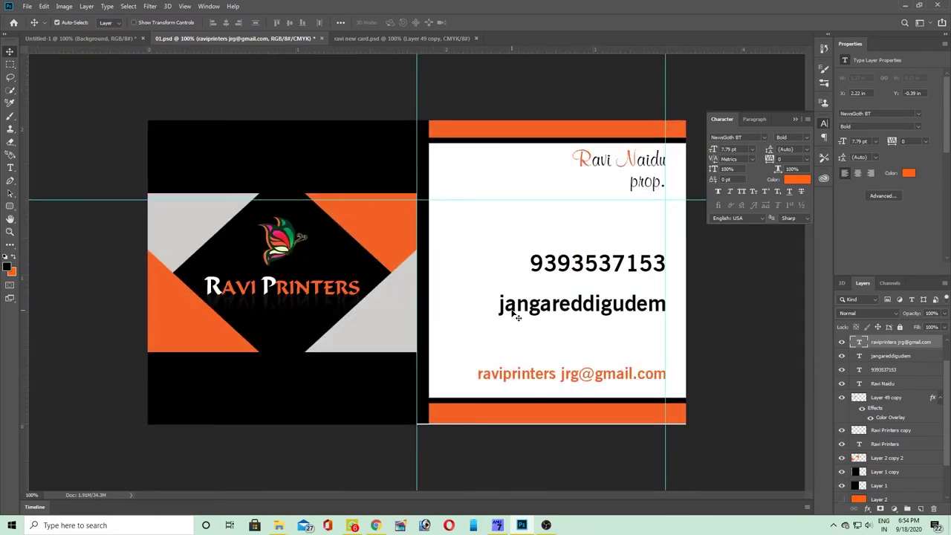
drag(518, 316, 517, 357)
drag(555, 274, 548, 317)
- Enlarge the name heading on the back and move prop. down beneath it
ctrl+click(605, 190)
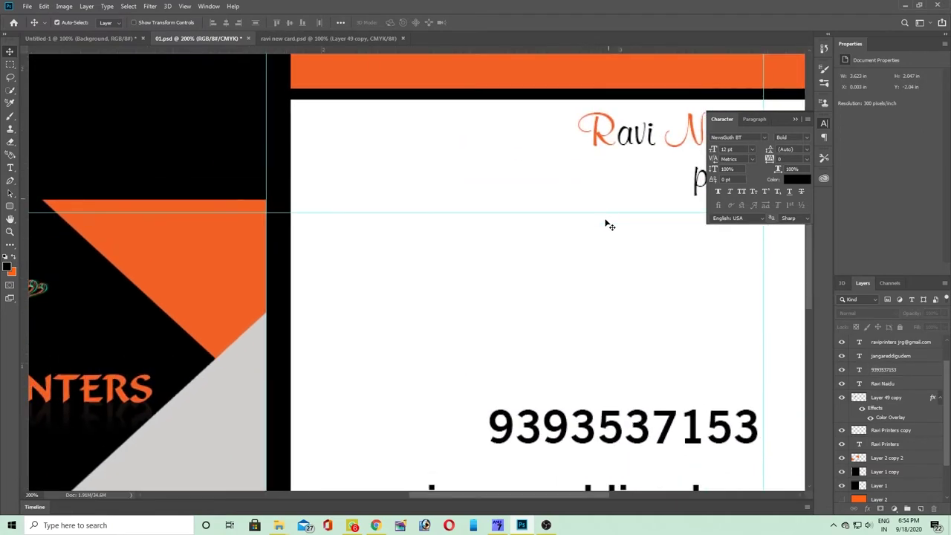
drag(609, 212, 424, 240)
click(446, 168)
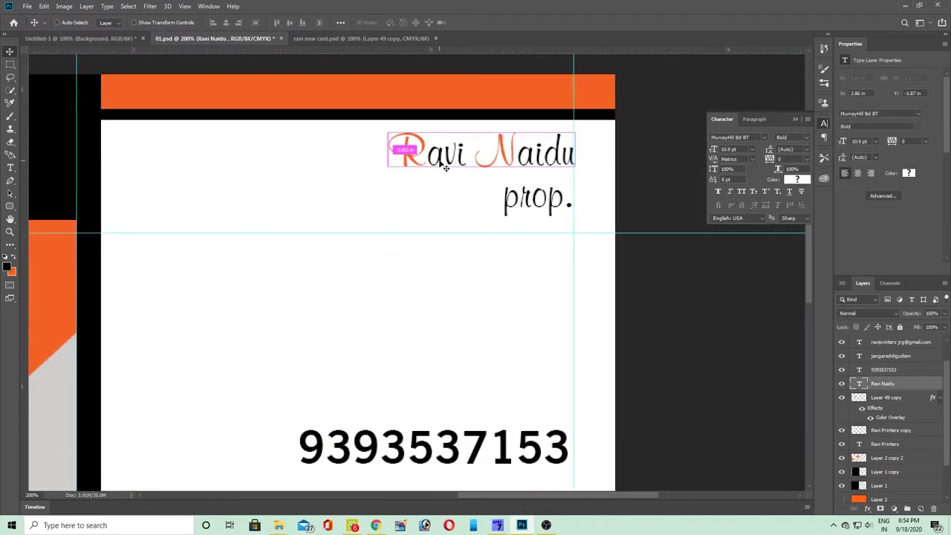
key(ctrl+t)
drag(386, 177, 305, 227)
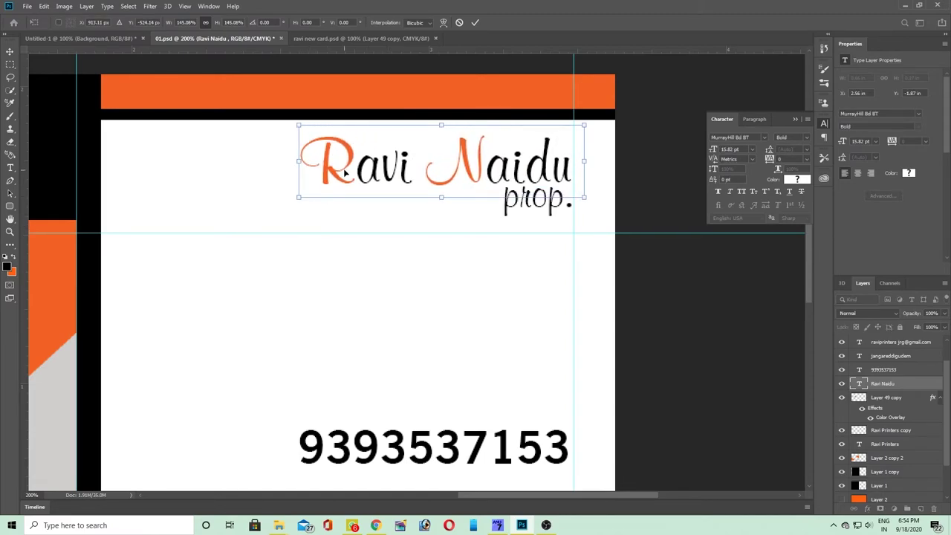
key(Return)
drag(511, 215, 514, 243)
scroll(481, 200, down, 3)
scroll(467, 314, up, 10)
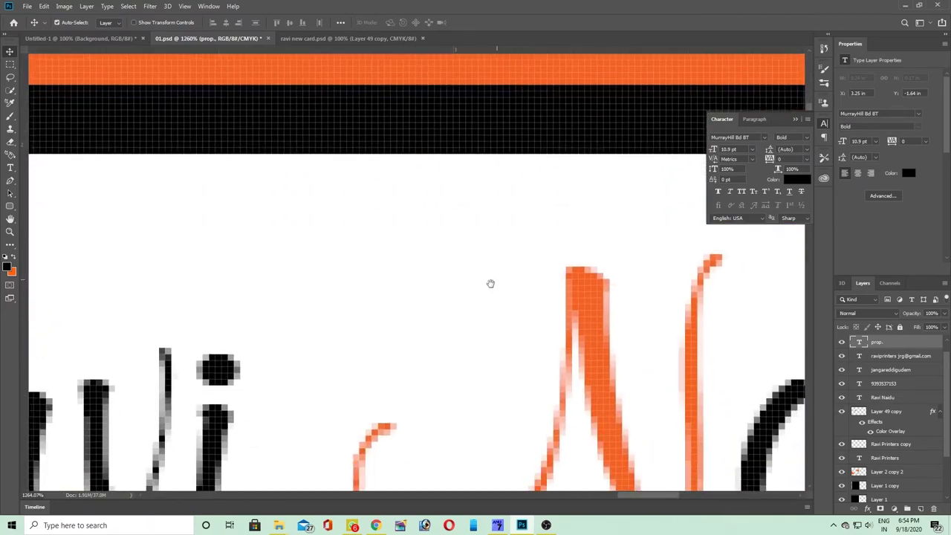
- Duplicate the name layer, nudge it slightly down, set 50% opacity and send it to the back
drag(490, 283, 458, 223)
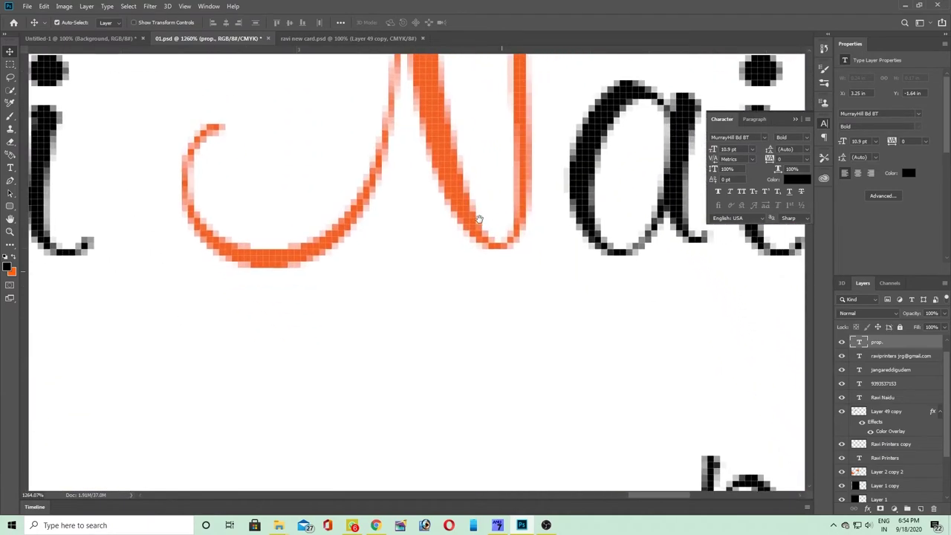
click(455, 220)
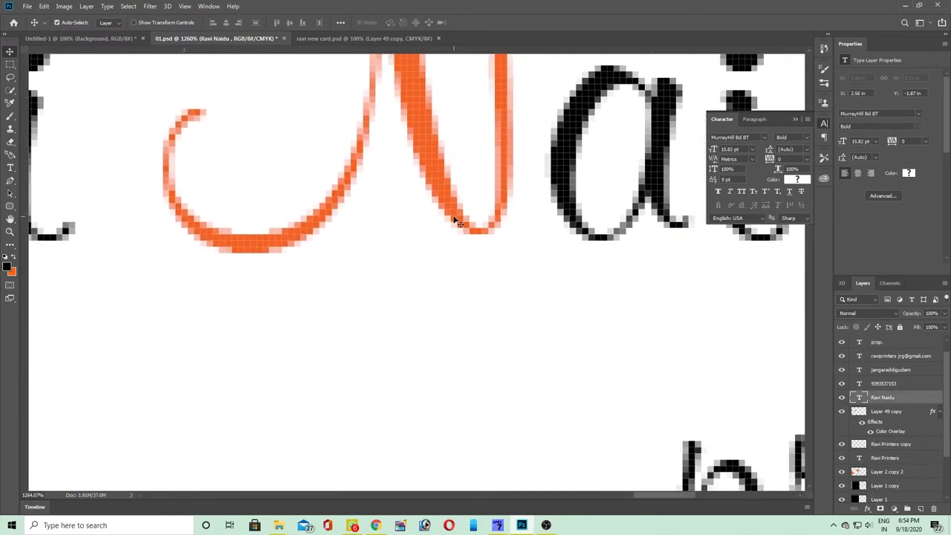
scroll(455, 219, down, 4)
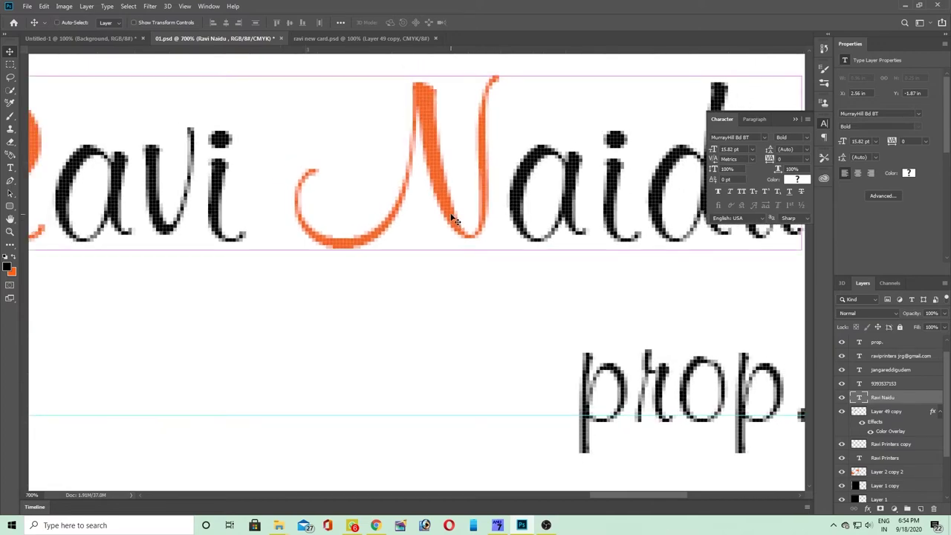
key(ctrl+j)
key(ctrl+t)
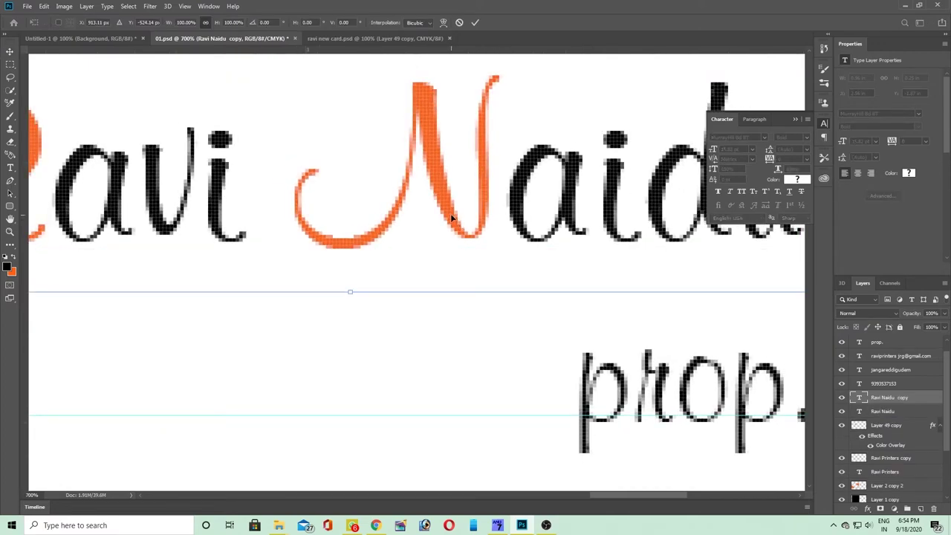
drag(450, 213, 450, 220)
key(Return)
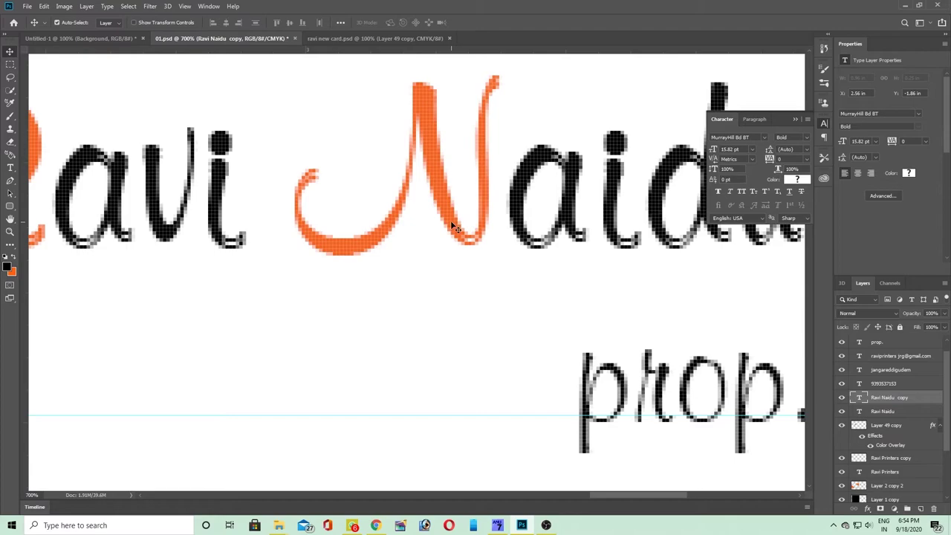
key(5)
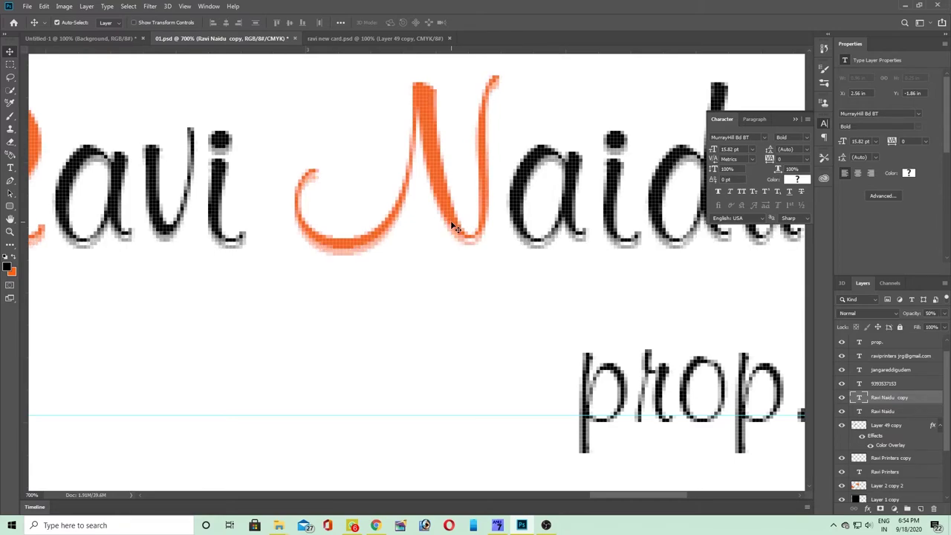
key(ctrl+shift+bracketleft)
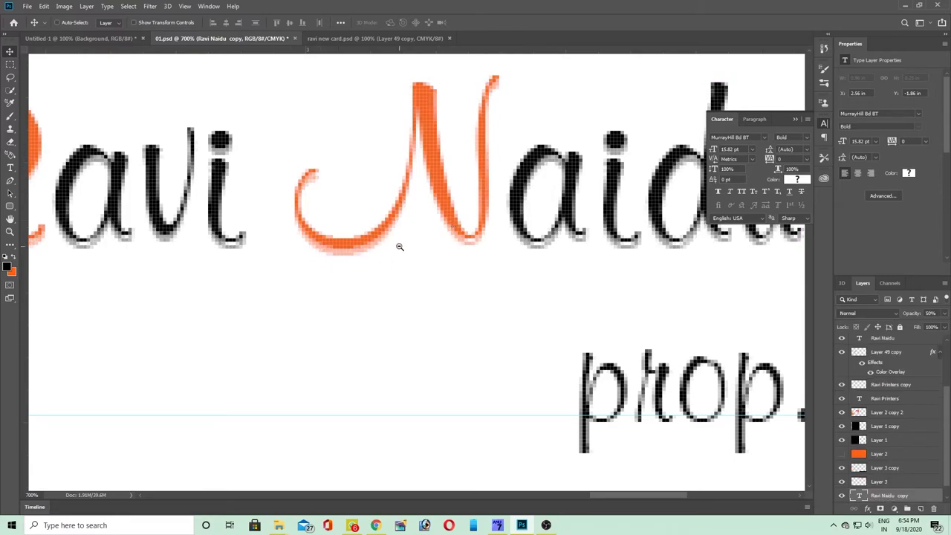
alt+click(399, 247)
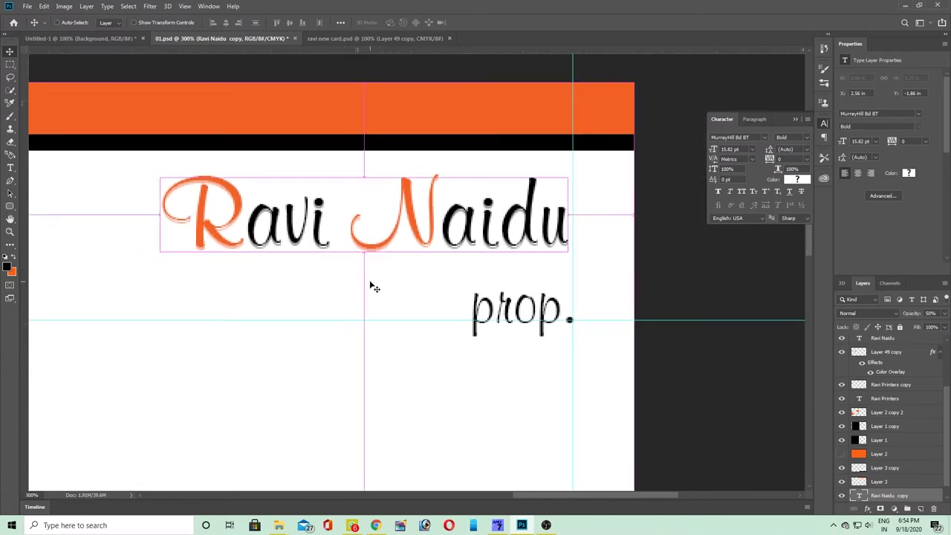
key(ctrl+t)
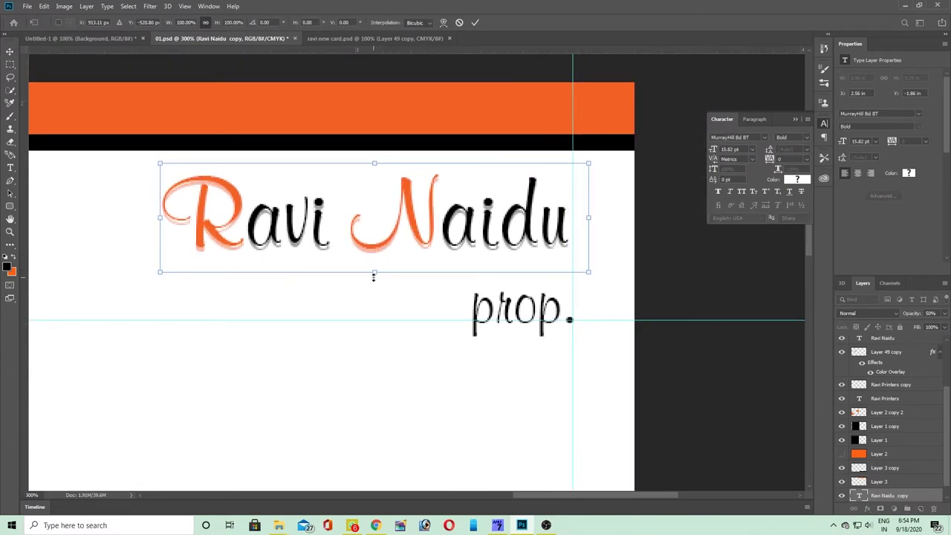
key(Return)
- Convert the duplicate name to a smart object and soften it with Gaussian Blur
click(150, 5)
mouse_move(187, 121)
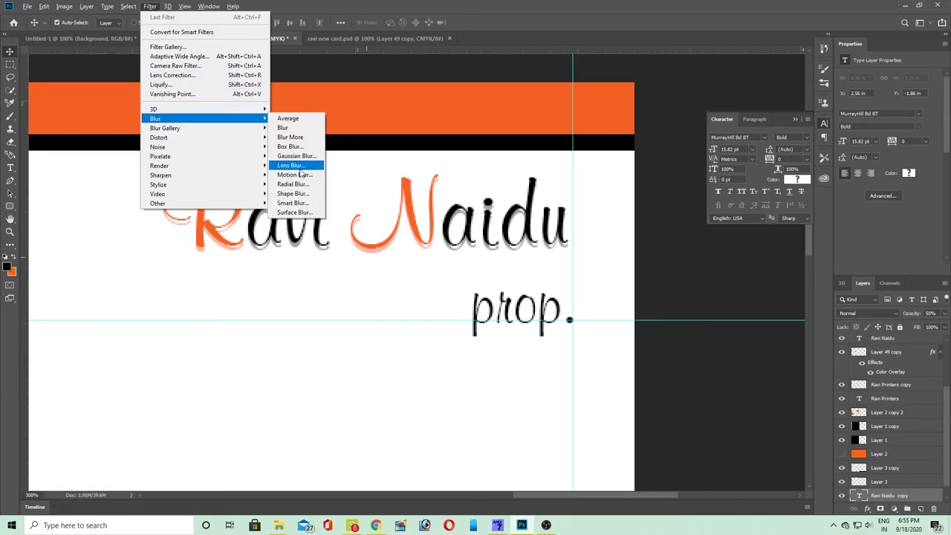
click(301, 175)
click(624, 197)
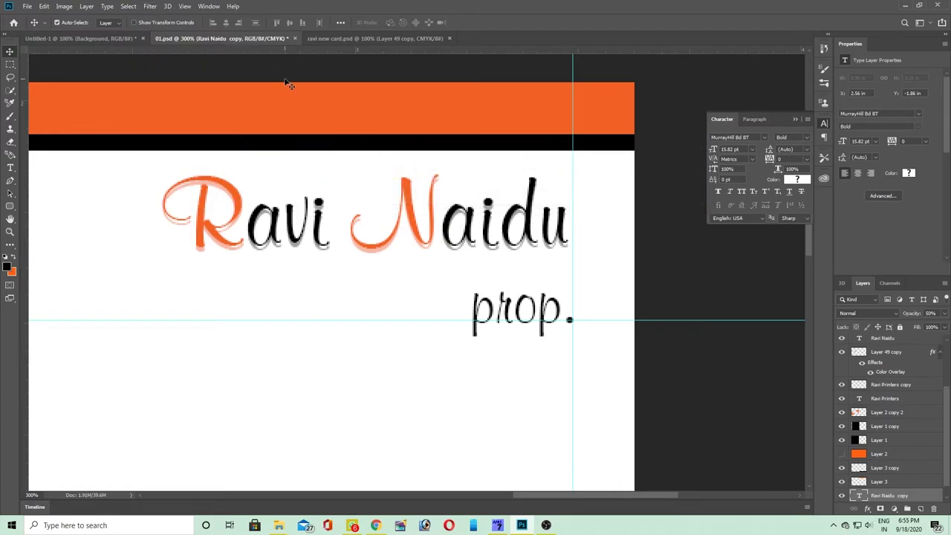
key(alt+t)
mouse_move(263, 119)
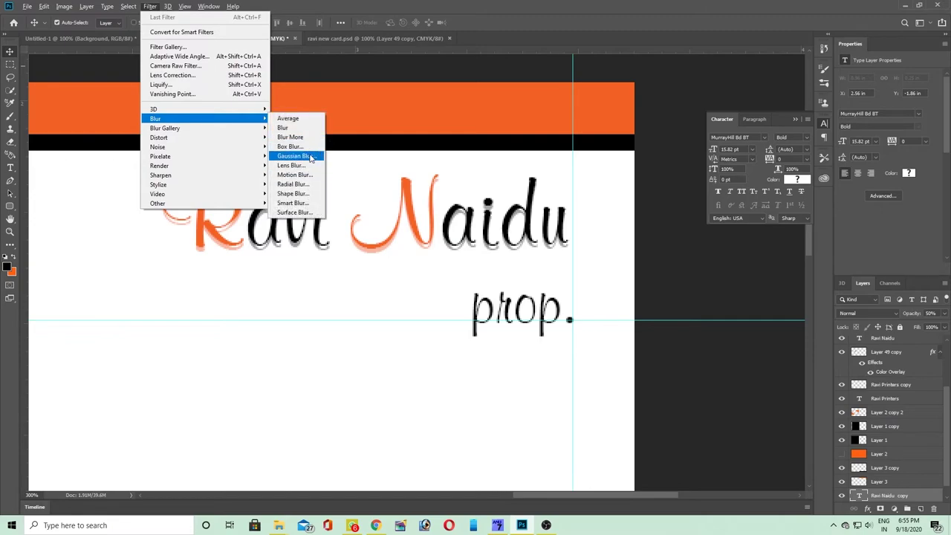
click(300, 156)
click(450, 196)
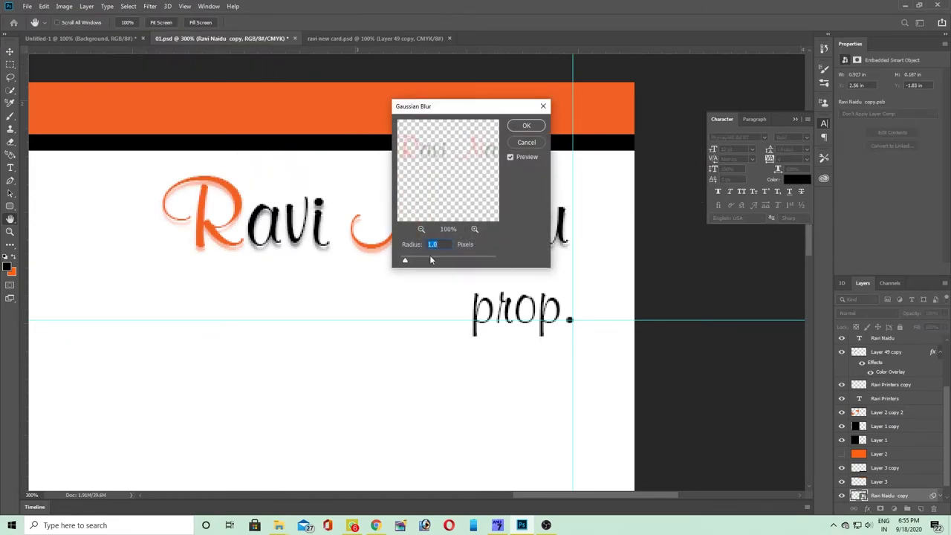
drag(405, 260, 418, 261)
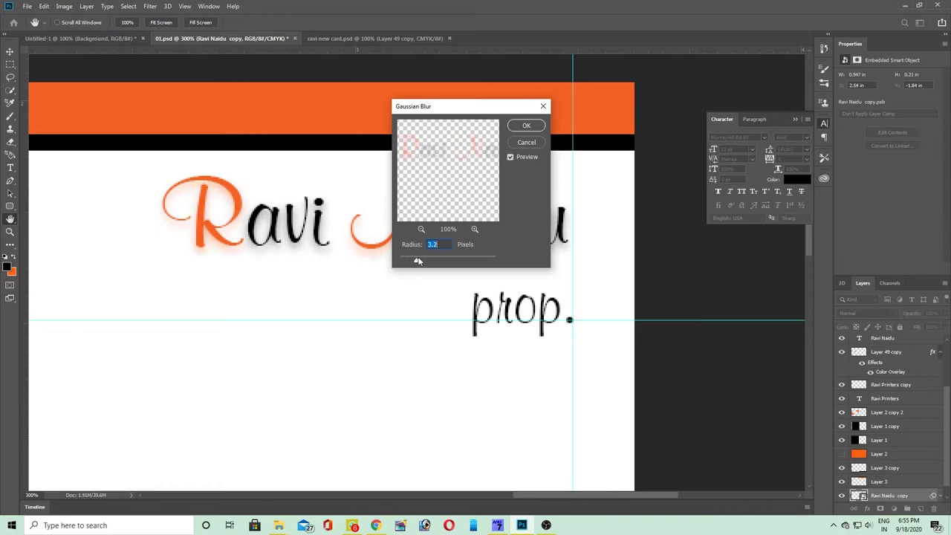
click(527, 125)
key(v)
scroll(526, 250, up, 2)
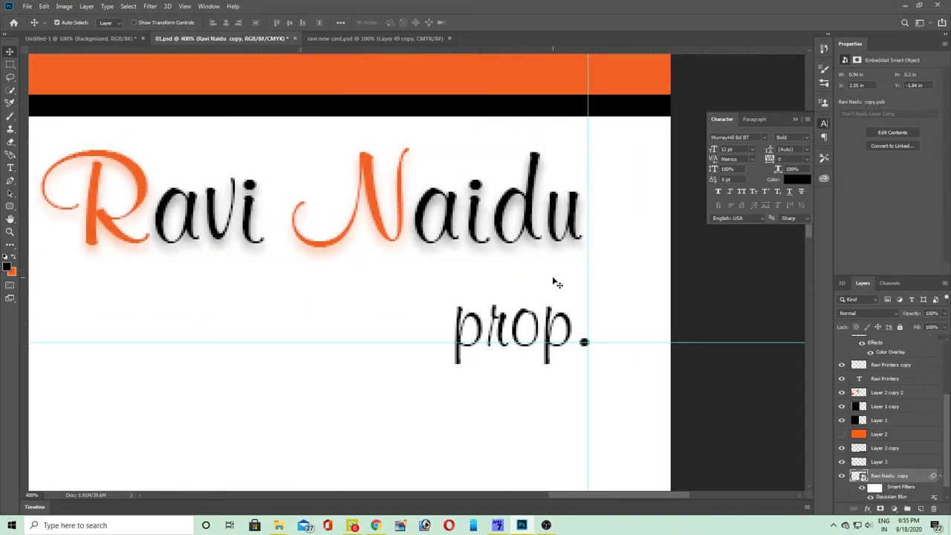
- Duplicate the blurred shadow layer three times to darken the glow
key(ctrl+j)
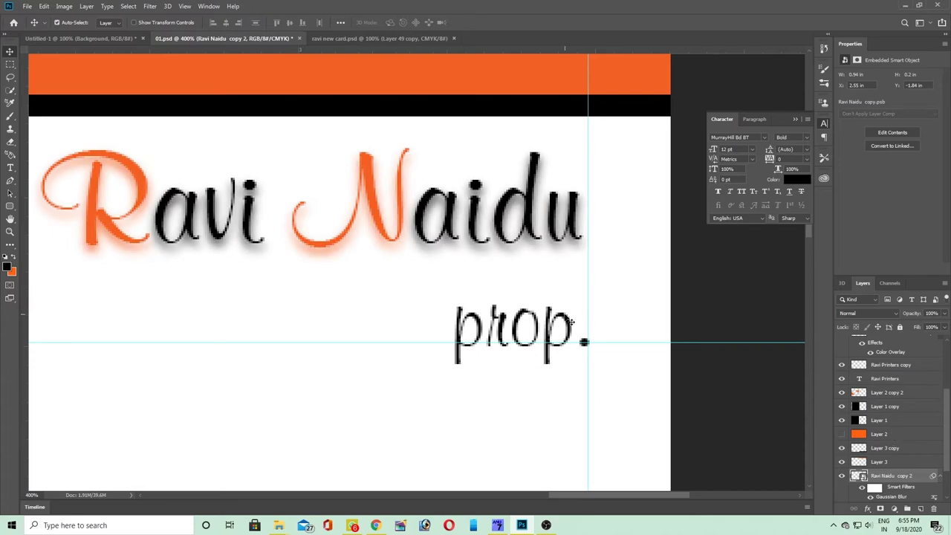
key(Tab)
scroll(551, 270, down, 1)
key(ctrl+j)
key(Tab)
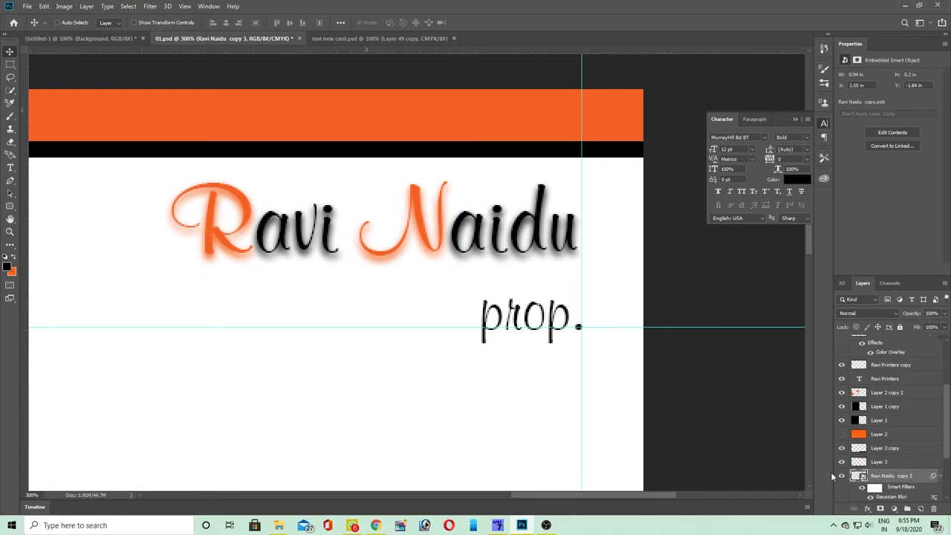
key(ctrl+j)
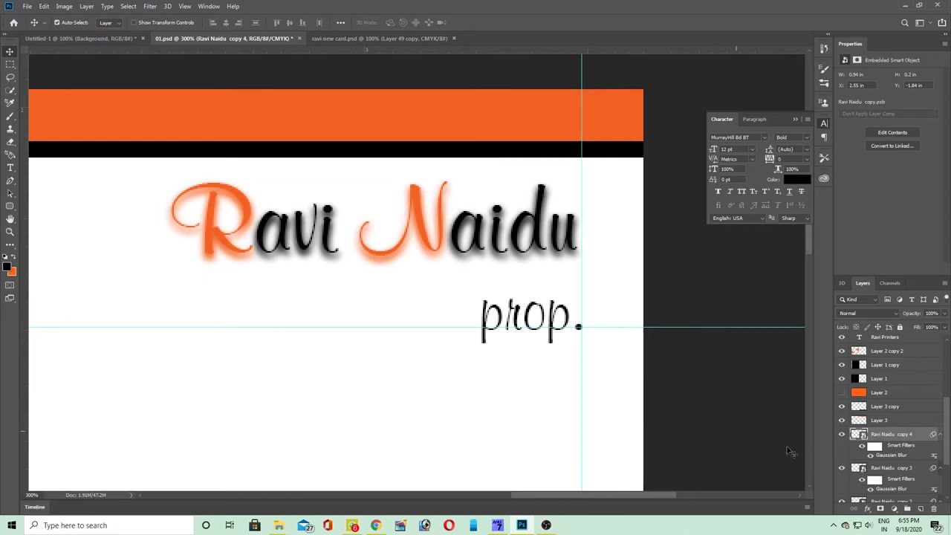
- Select all the blurred shadow copies and merge them into one layer
shift+click(889, 469)
scroll(888, 471, down, 2)
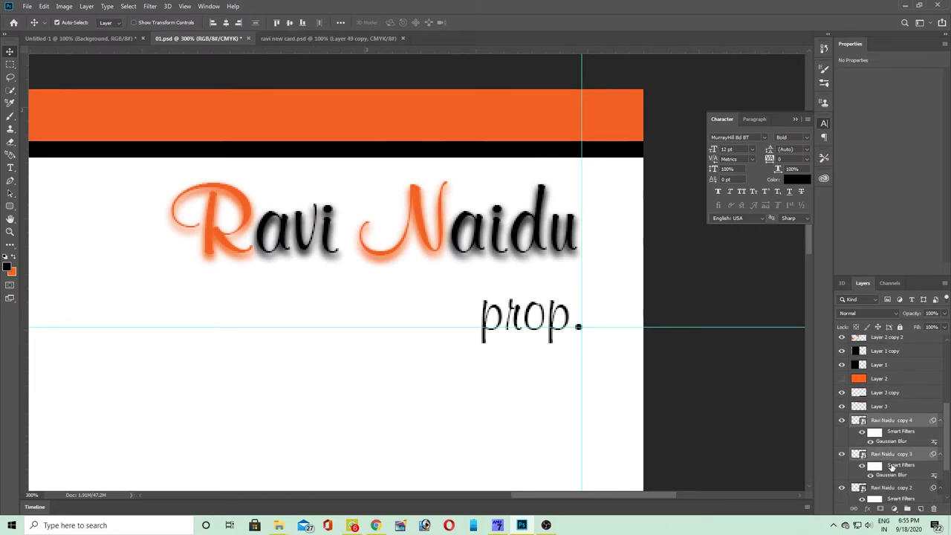
shift+click(883, 472)
scroll(881, 473, down, 2)
shift+click(882, 469)
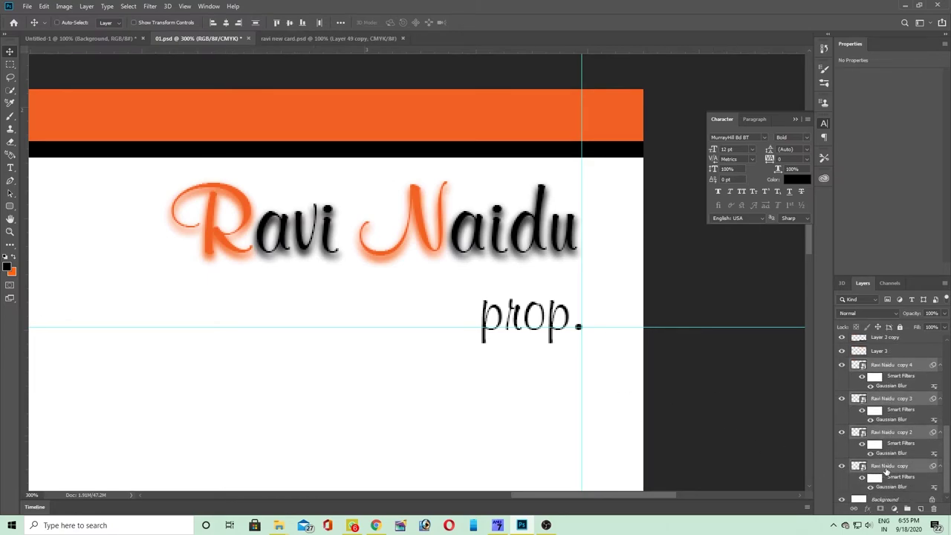
scroll(884, 469, down, 1)
key(ctrl+e)
key(Tab)
key(Tab)
- Select the original name text layer and bring up its Layer Style settings
right_click(416, 195)
click(439, 196)
key(alt+l)
key(Escape)
key(alt+l)
key(y)
key(Return)
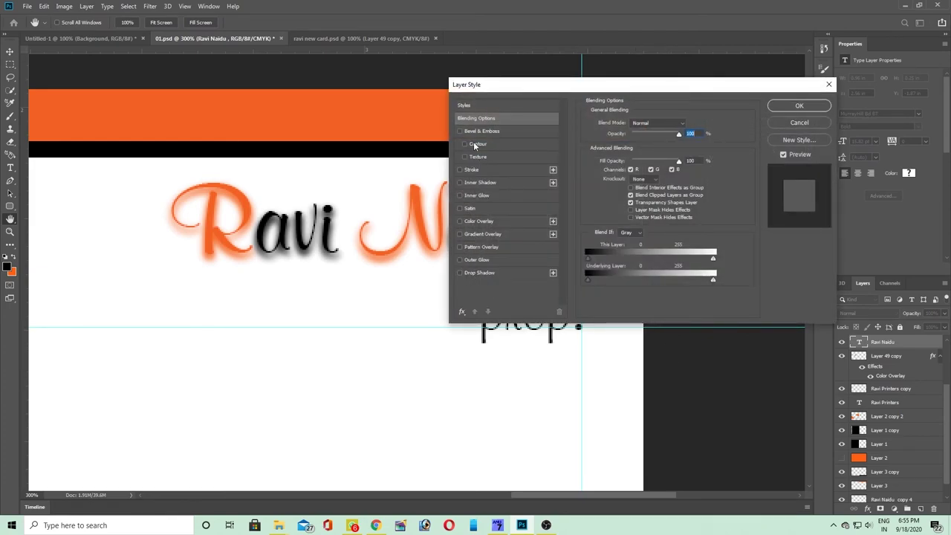
- Add a white drop shadow to the name: Normal, 100% opacity, 3 px distance, 13% spread, size 4
click(473, 273)
click(687, 124)
click(347, 126)
click(569, 115)
click(652, 124)
click(633, 132)
drag(640, 139, 676, 142)
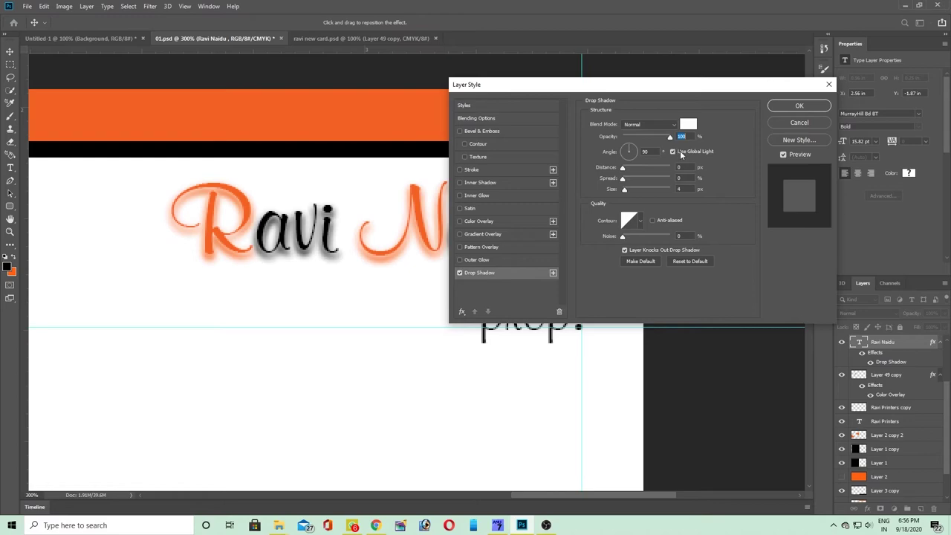
drag(563, 84, 594, 83)
drag(656, 167, 662, 181)
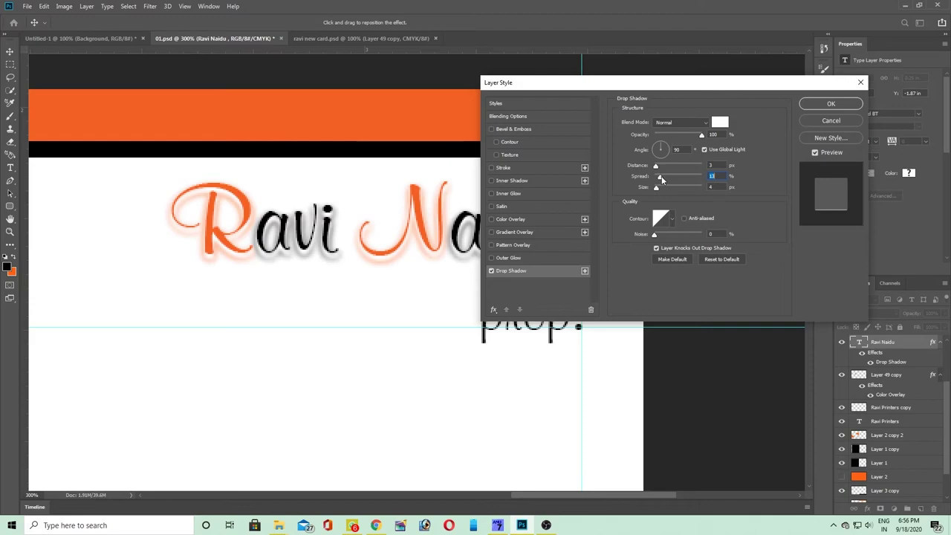
click(825, 104)
- Zoom in to check the name's shadow, then select the prop. text layer and zoom back out
scroll(494, 212, down, 1)
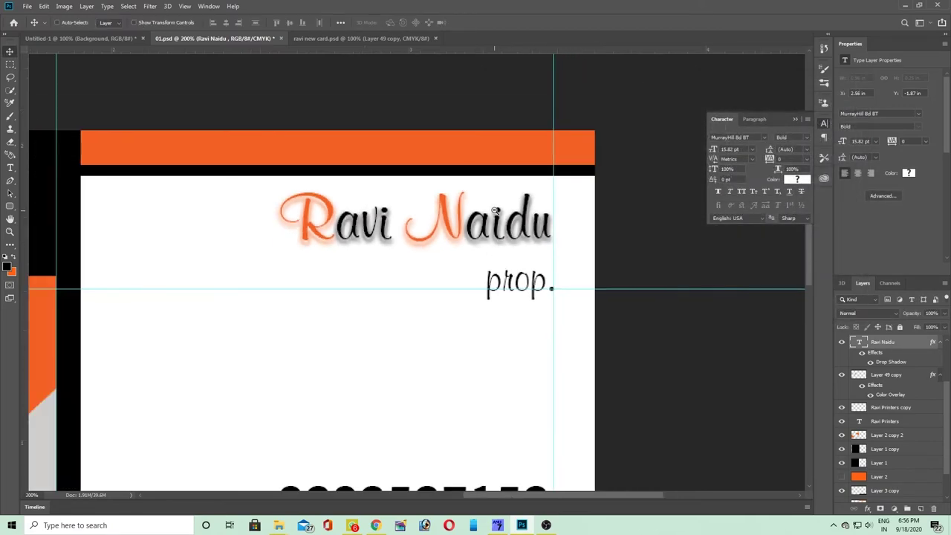
scroll(494, 211, down, 1)
scroll(443, 263, up, 8)
scroll(458, 211, down, 6)
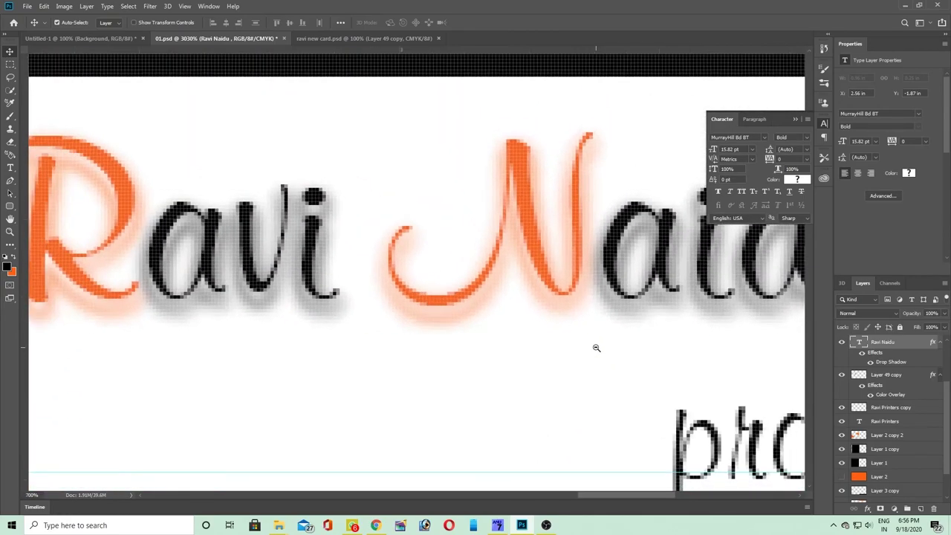
scroll(596, 348, down, 2)
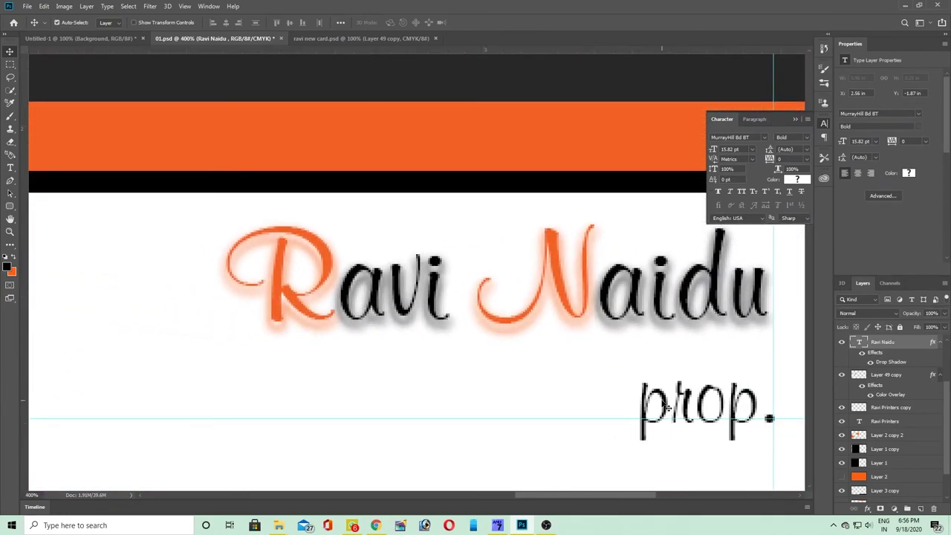
click(668, 404)
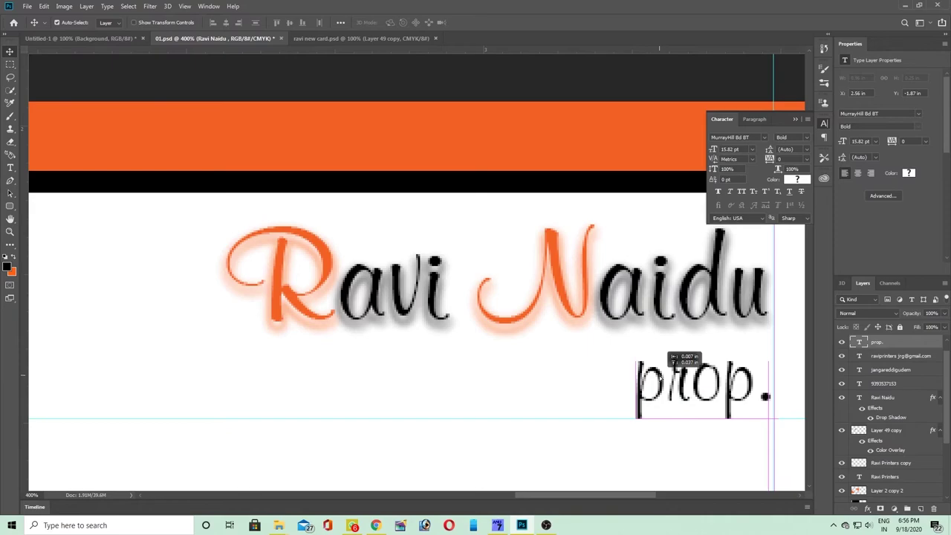
scroll(662, 393, down, 3)
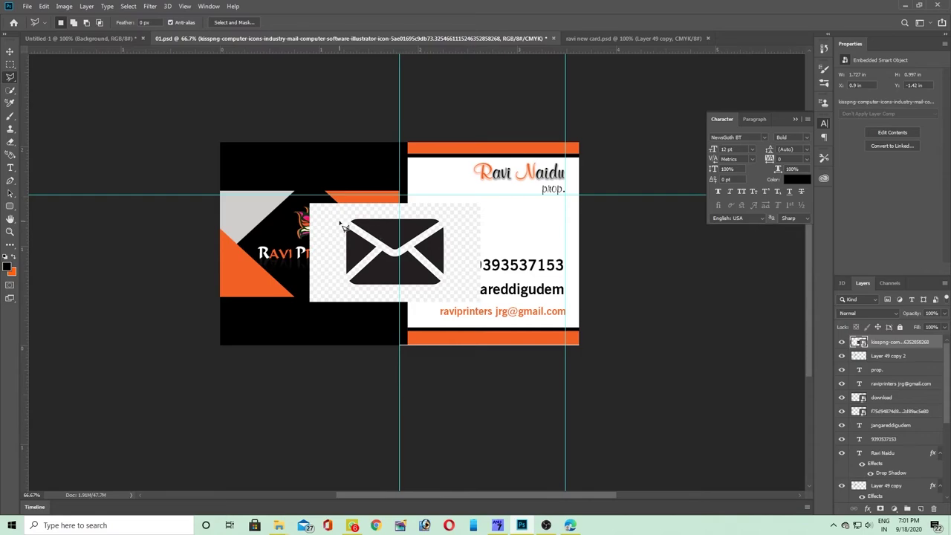
- Try removing the envelope's background with Quick Selection, which fails on the smart object
key(w)
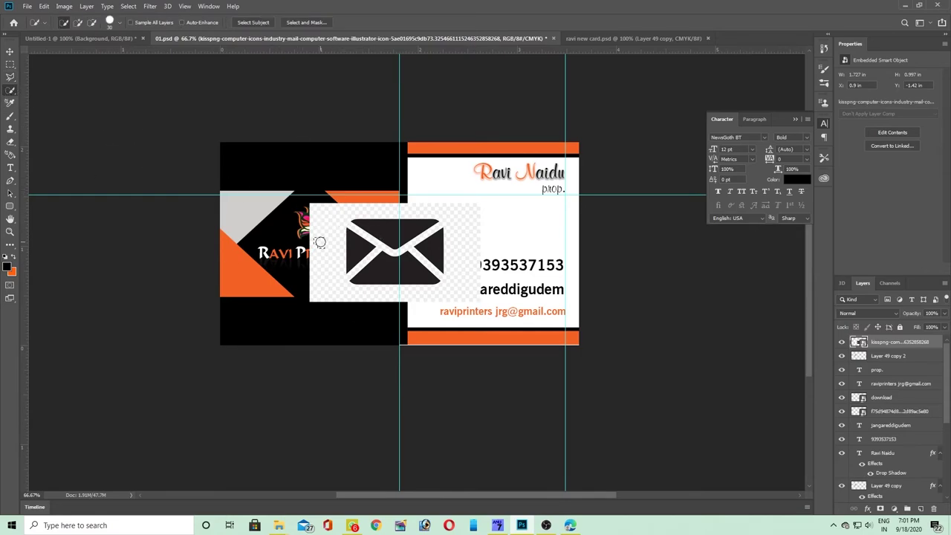
scroll(351, 276, up, 6)
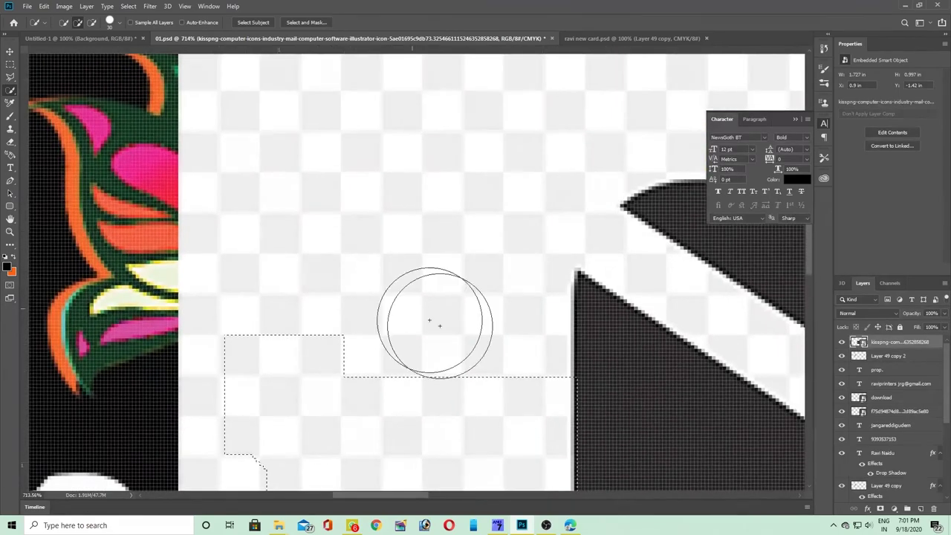
scroll(476, 315, down, 2)
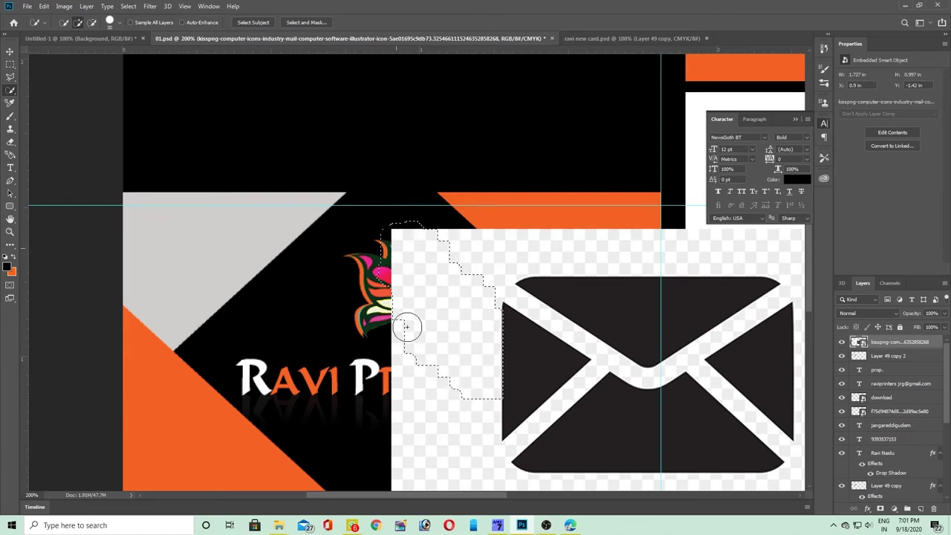
scroll(412, 417, down, 3)
mouse_move(404, 181)
mouse_down()
mouse_move(379, 237)
mouse_move(401, 301)
mouse_move(420, 260)
mouse_move(447, 256)
mouse_move(469, 290)
mouse_move(402, 302)
mouse_move(509, 330)
mouse_move(589, 316)
mouse_move(581, 305)
mouse_move(259, 288)
mouse_move(399, 296)
mouse_move(493, 289)
mouse_move(531, 303)
mouse_move(510, 277)
mouse_up()
key(])
key(])
key(])
key(])
key(])
key(])
key(])
key(])
mouse_move(477, 248)
mouse_down()
mouse_move(465, 216)
mouse_move(471, 294)
mouse_up()
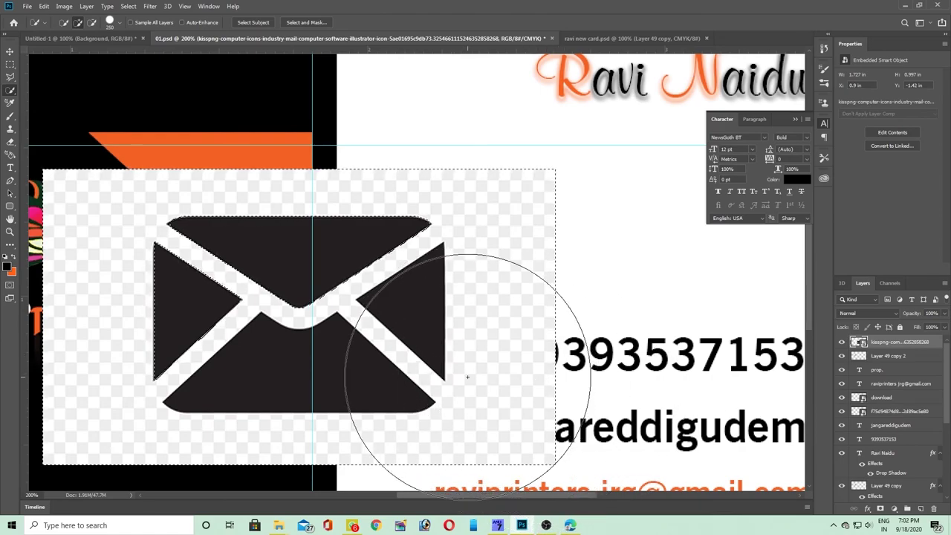
key(Delete)
key(Return)
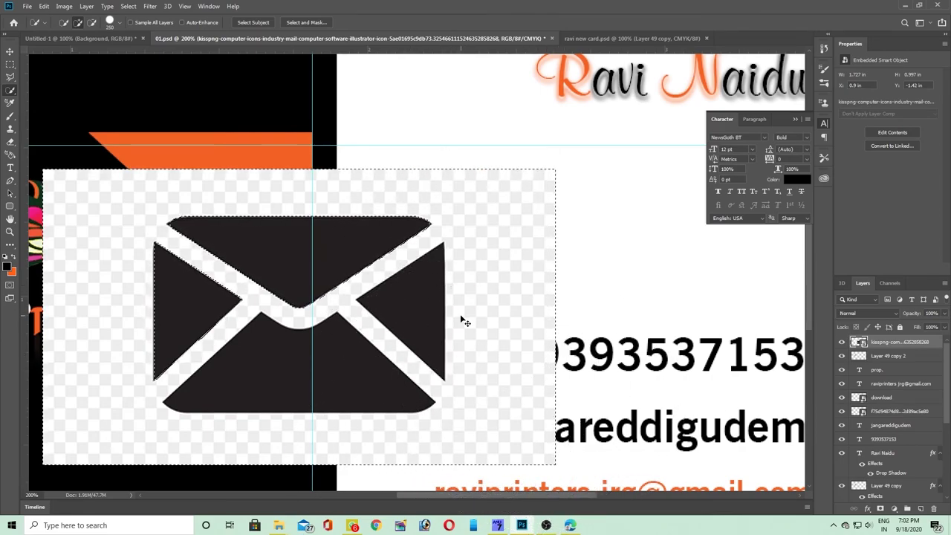
- After another failed background delete, remove the square envelope layer and switch to the browser
key(ctrl+minus)
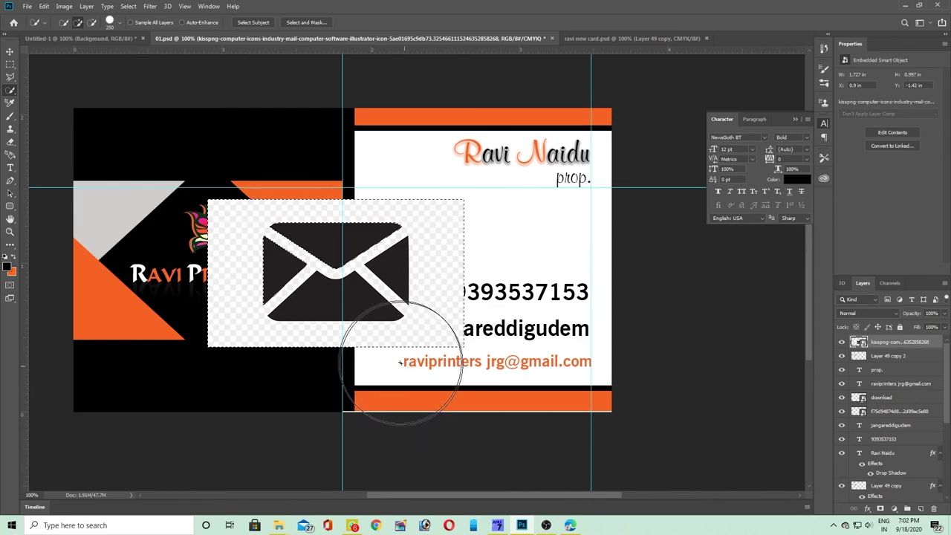
key(ctrl+a)
click(374, 340)
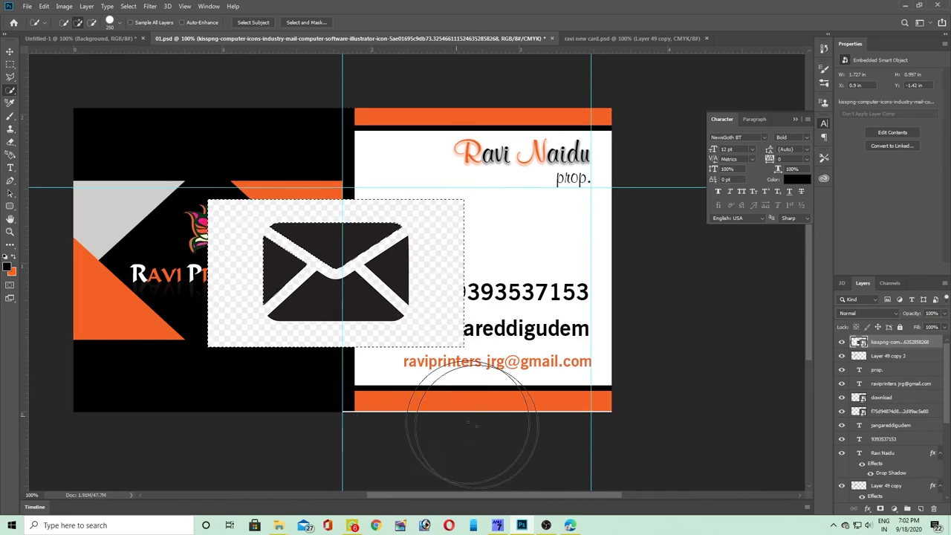
key(Delete)
key(Return)
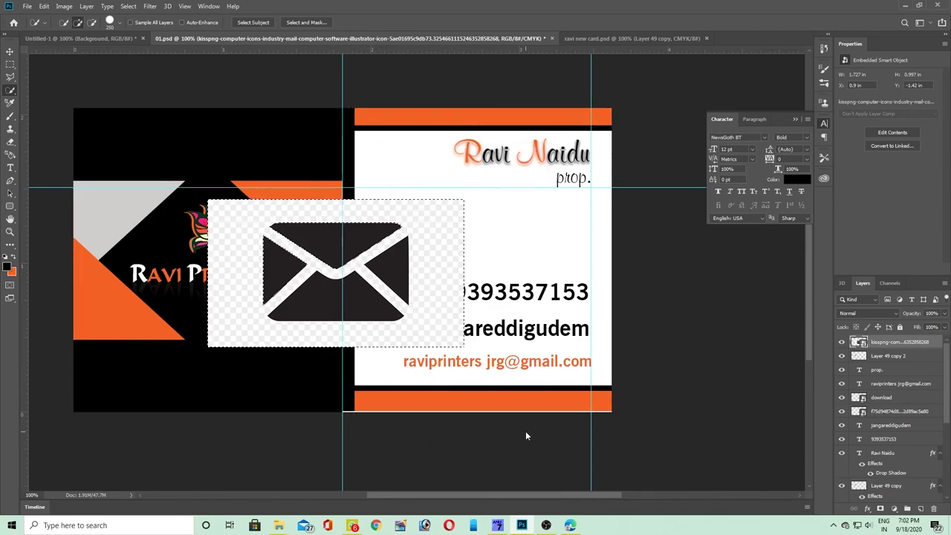
key(ctrl+d)
key(v)
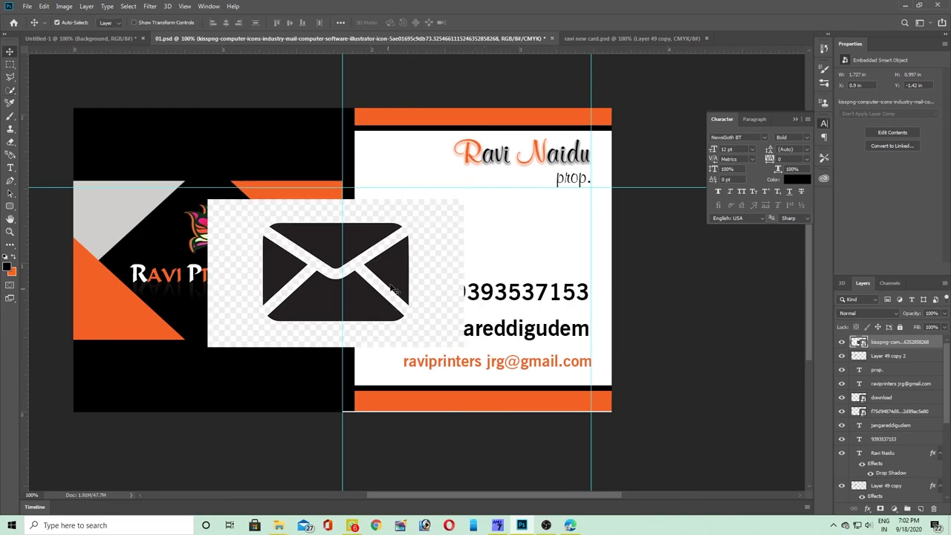
key(Delete)
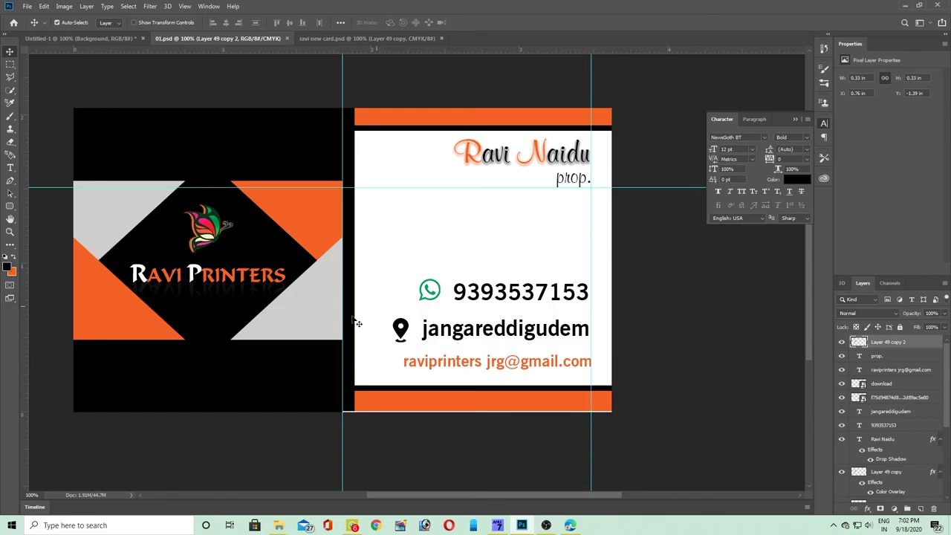
key(alt+Tab)
key(Tab)
- Save the black circular envelope icon from Google Images and show the PNG in its folder
scroll(401, 384, down, 2)
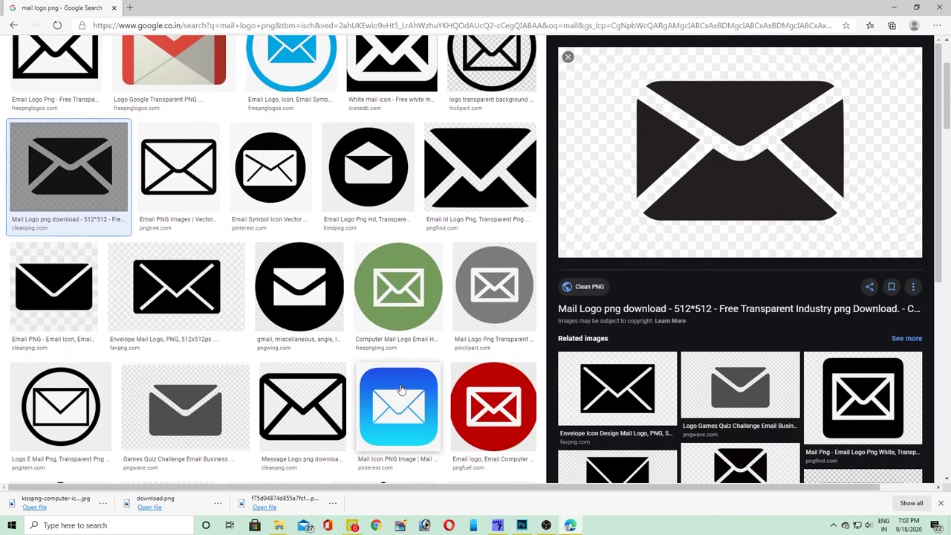
click(307, 315)
right_click(736, 377)
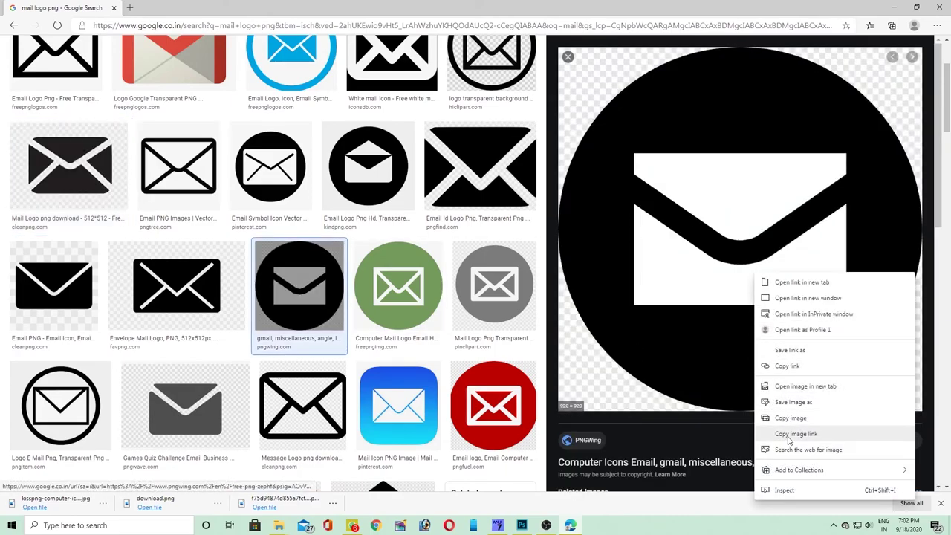
click(779, 406)
click(392, 251)
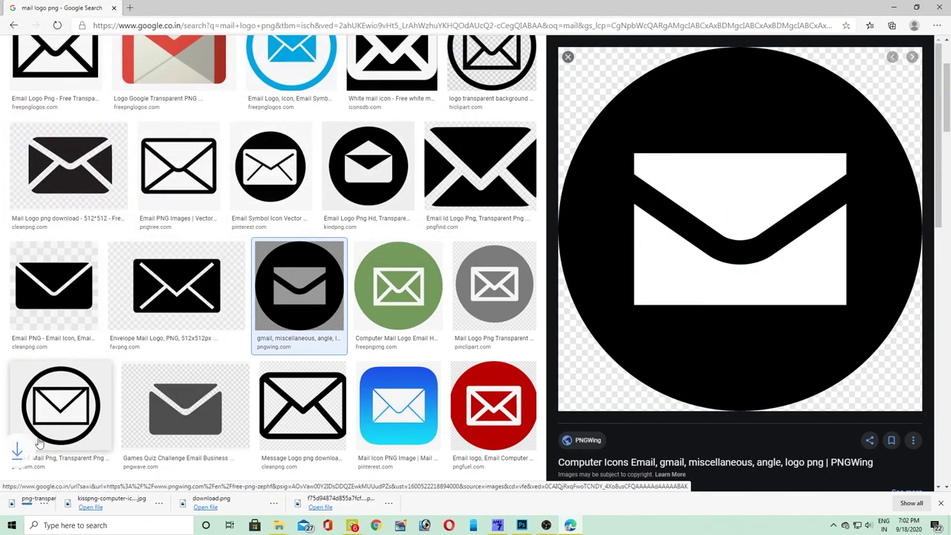
click(104, 507)
click(130, 438)
- Place the circle envelope PNG onto the card, then resize and position it on the white side
drag(633, 283, 497, 230)
drag(493, 106, 353, 205)
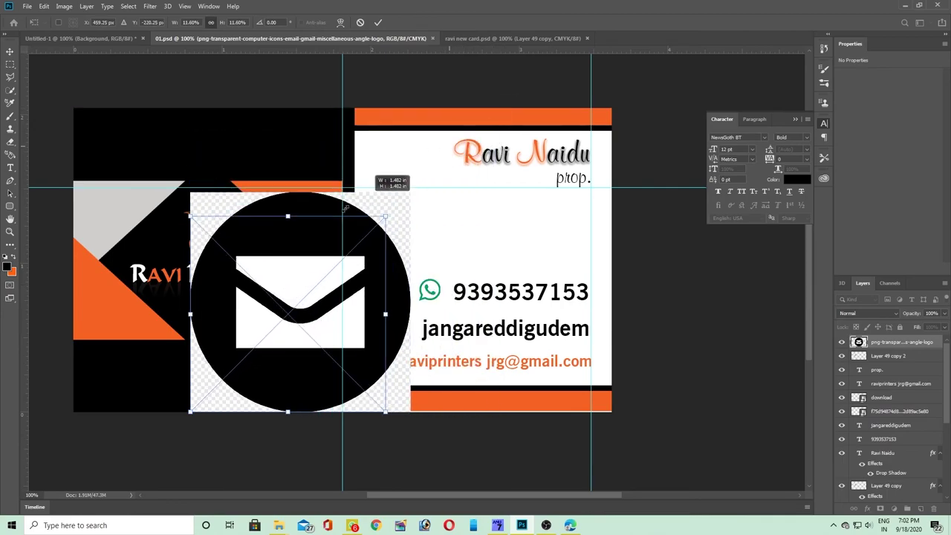
drag(287, 312, 482, 248)
key(Tab)
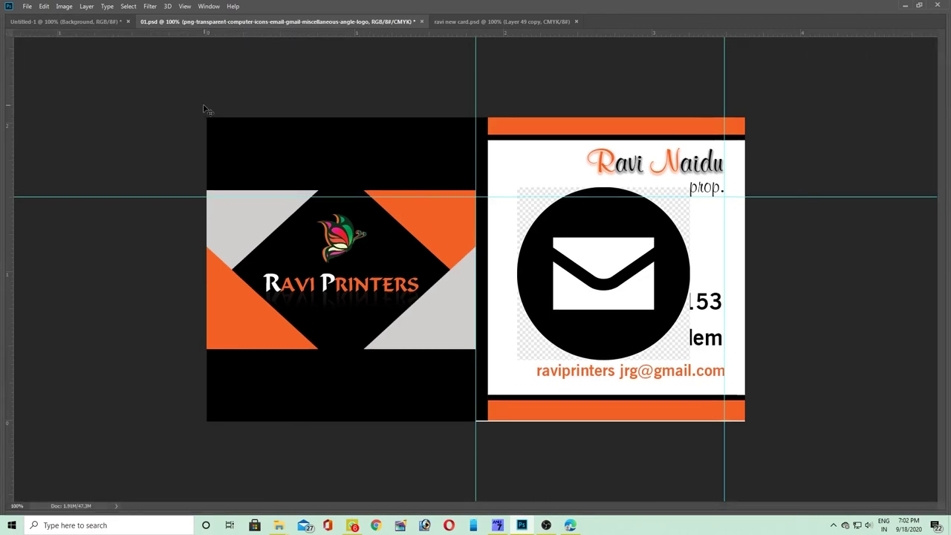
key(Tab)
drag(550, 273, 537, 269)
key(e)
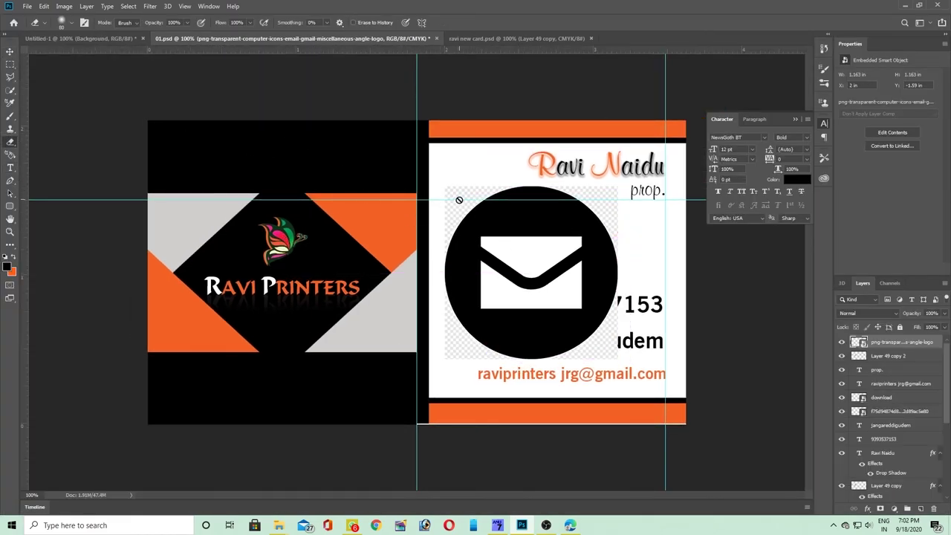
right_click(455, 219)
click(456, 217)
right_click(10, 141)
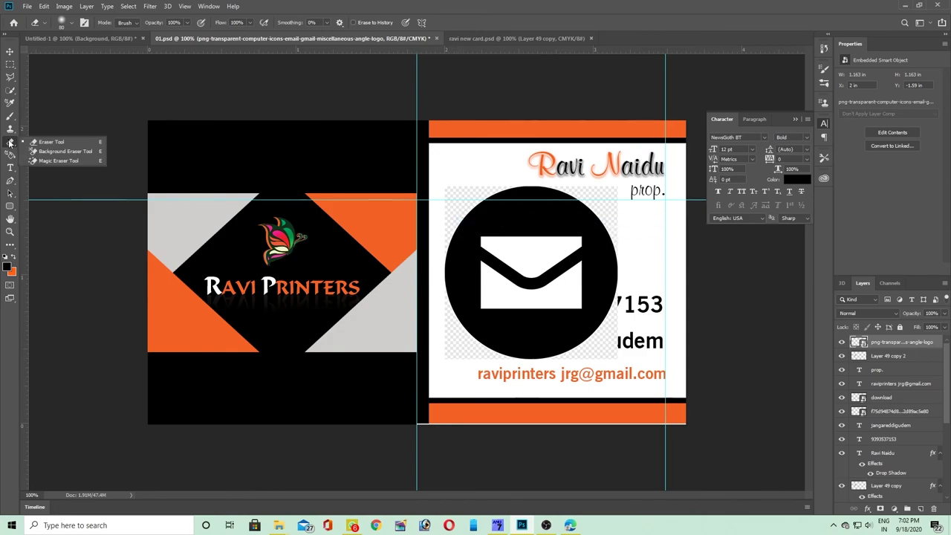
click(52, 153)
drag(557, 261, 570, 265)
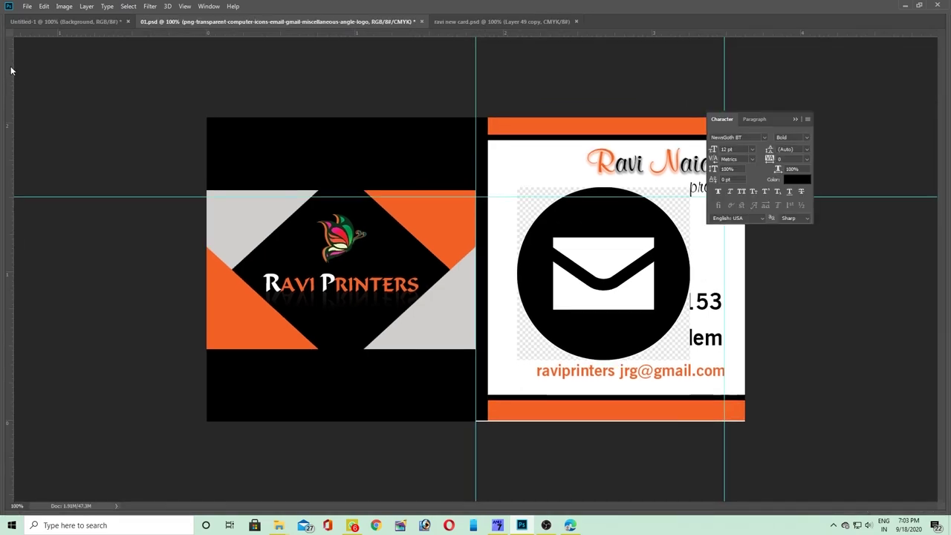
- Draw an elliptical selection around the envelope circle and copy it to a new layer
click(10, 64)
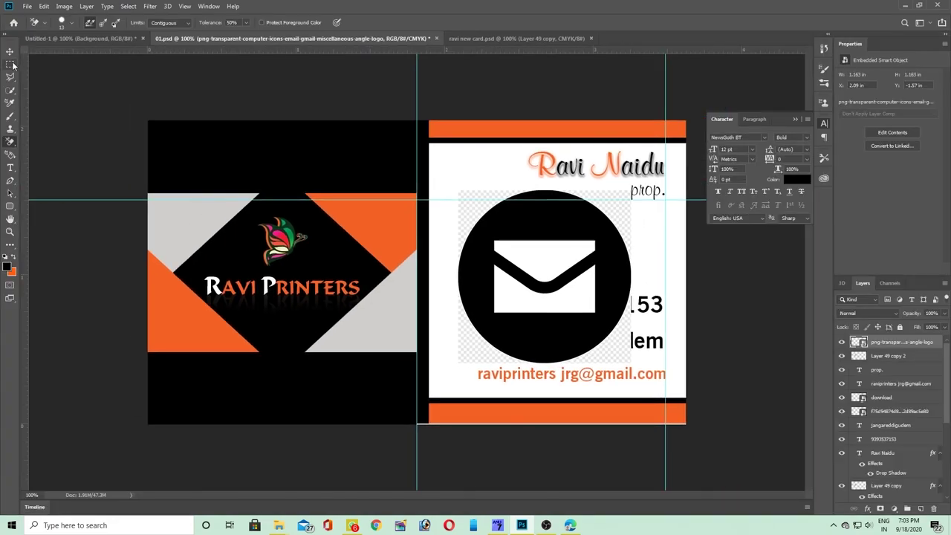
drag(490, 201, 655, 367)
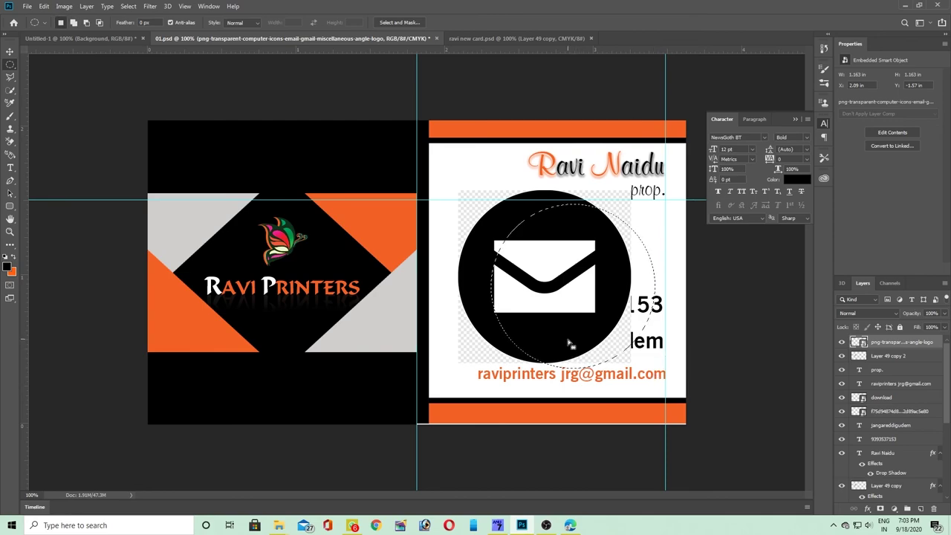
drag(581, 343, 546, 331)
key(ctrl+j)
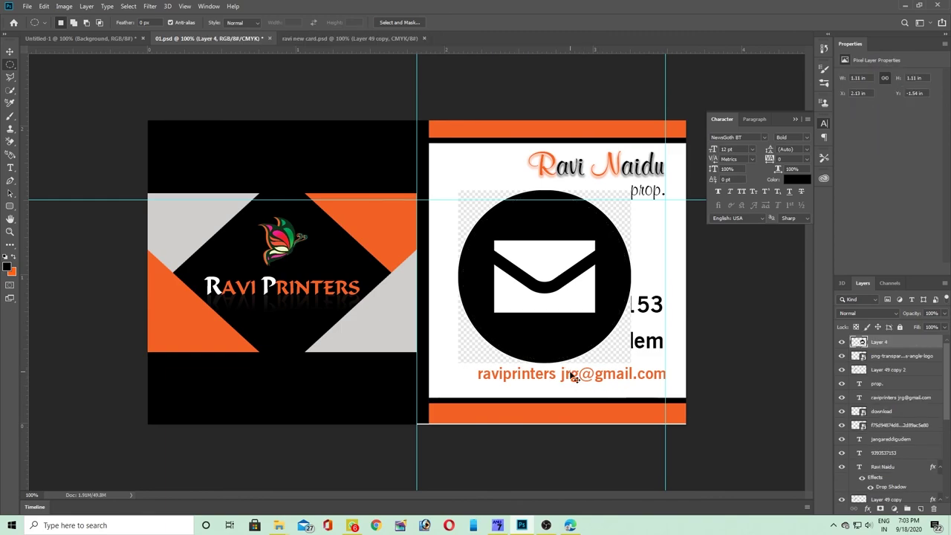
- Delete the original envelope image layer and save the card
key(v)
drag(623, 351, 444, 344)
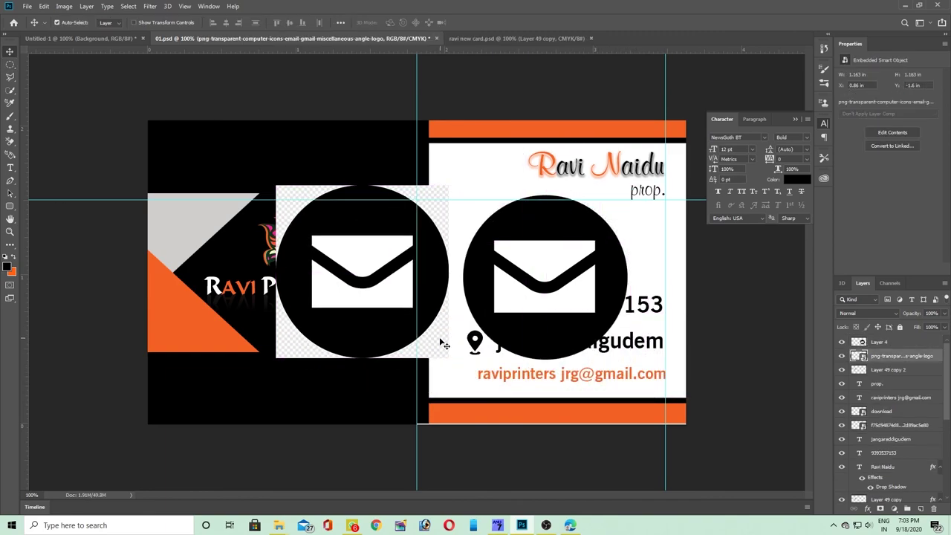
key(Delete)
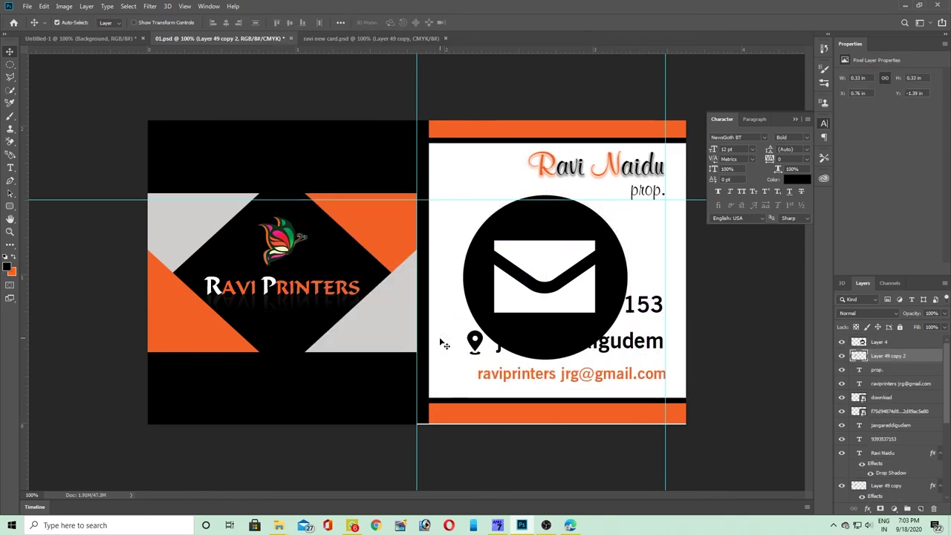
key(ctrl+s)
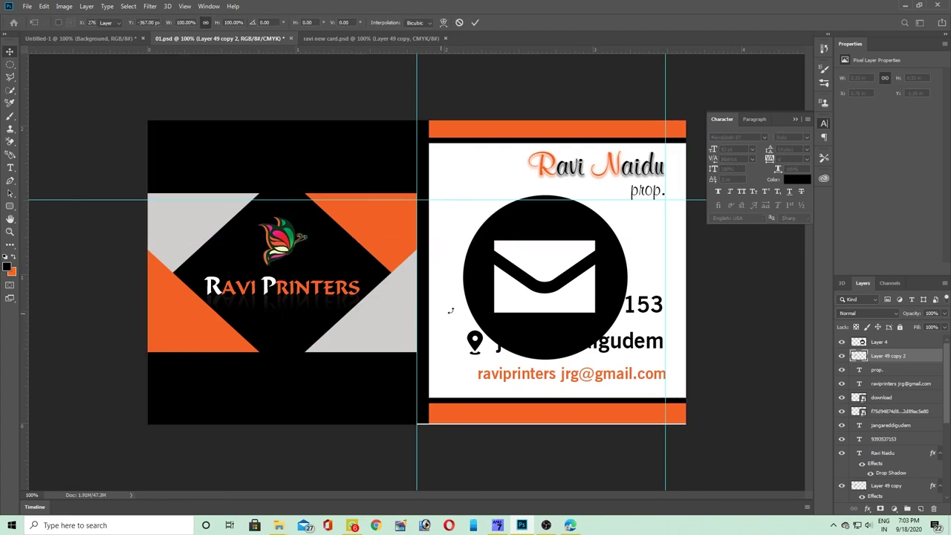
- Shrink the envelope circle, Layer 4, into a small icon beside the e-mail line and save
drag(554, 225, 498, 260)
key(ctrl+t)
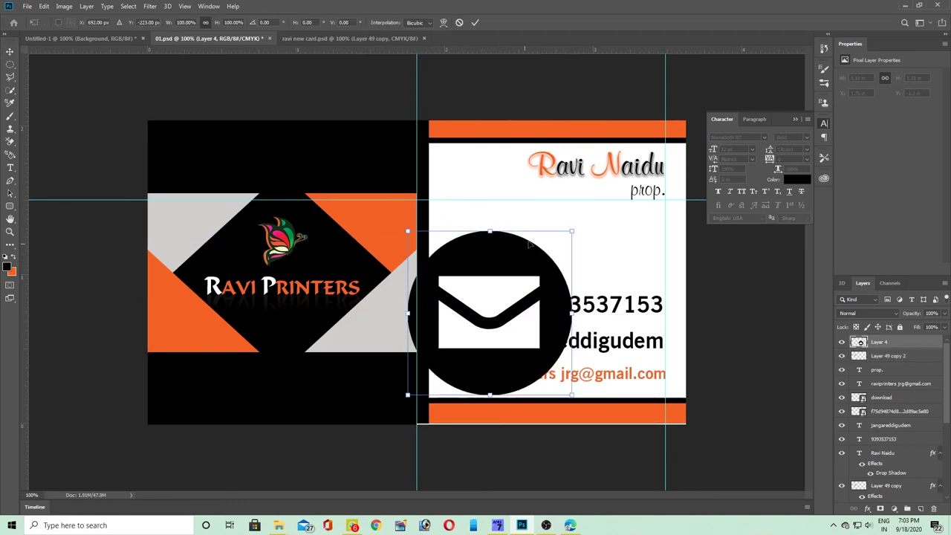
drag(573, 230, 465, 352)
key(Return)
key(ctrl+s)
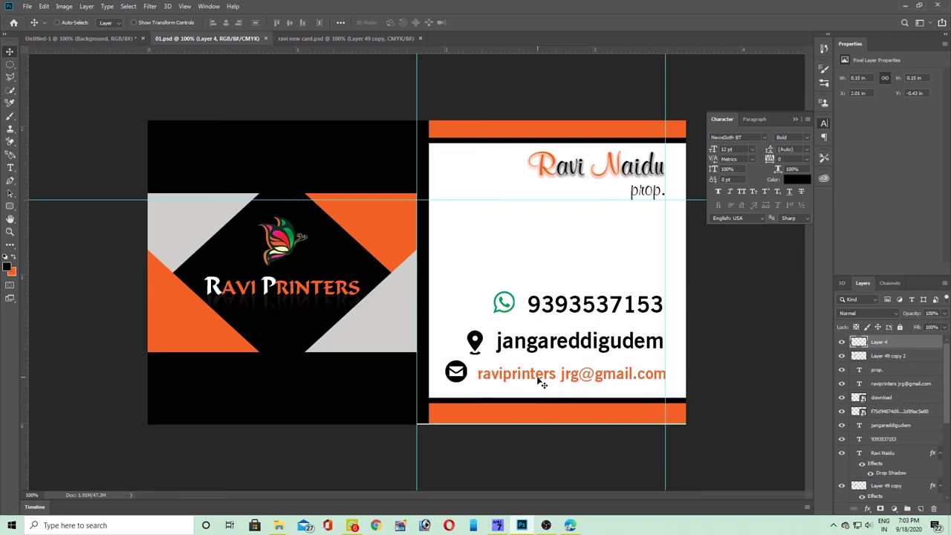
click(27, 7)
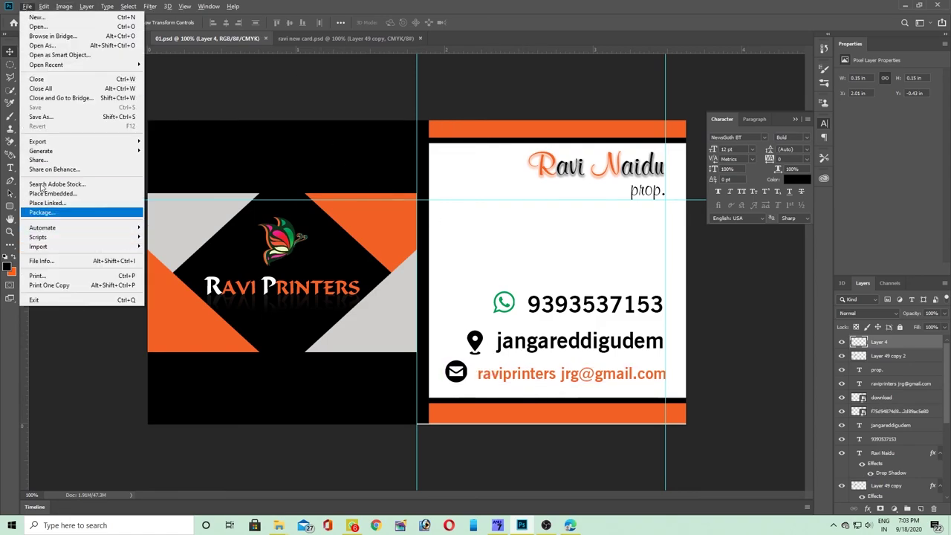